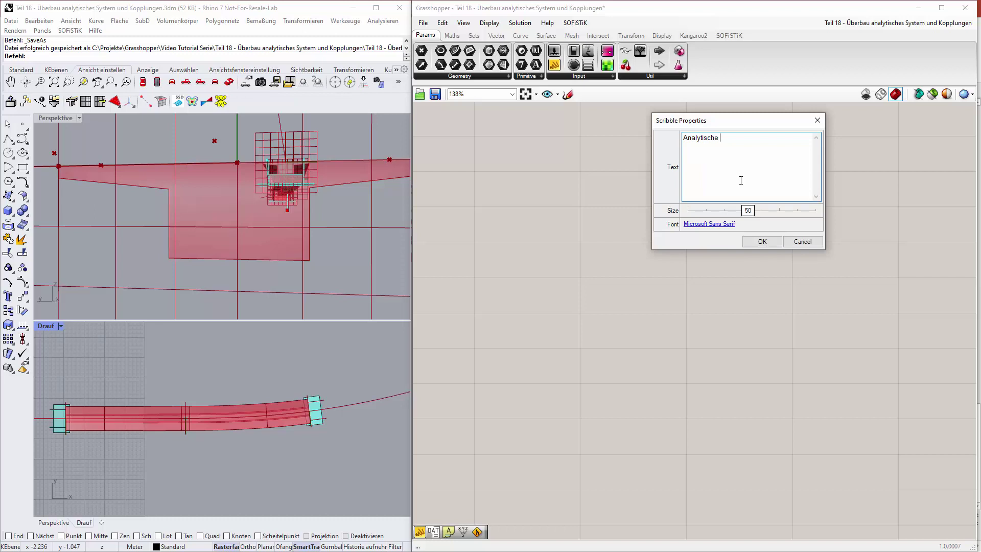
Step: Complete the scribble heading text as "Analytische System Überbau" and confirm it
type("System Überbau")
left_click(761, 241)
scroll(806, 244, "down", 5)
scroll(807, 258, "down", 3)
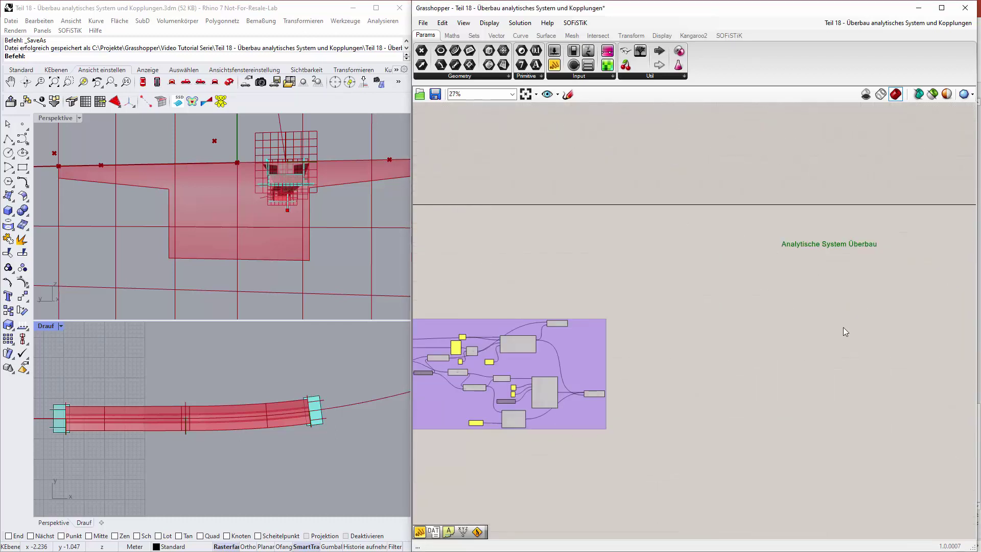
right_click_drag(845, 330, 678, 260)
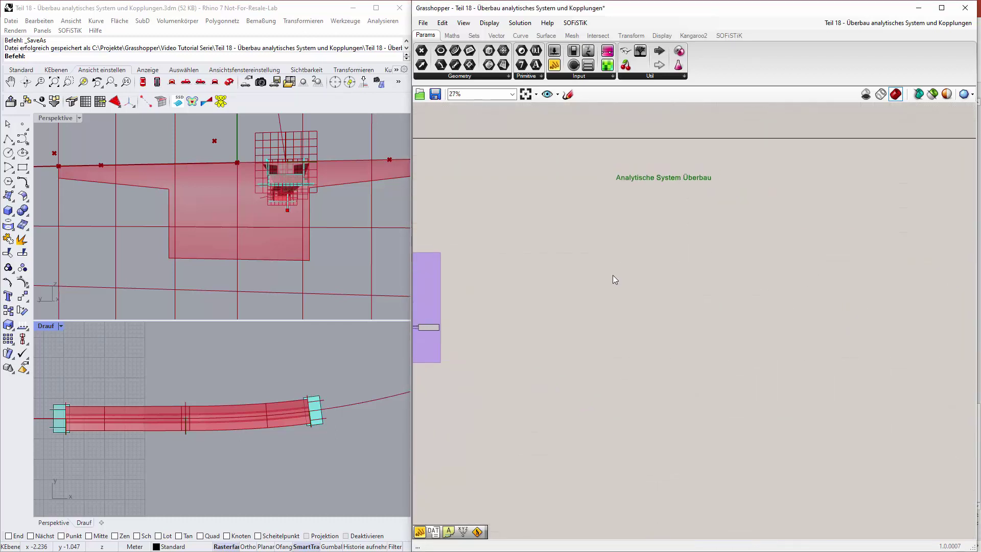
scroll(209, 450, "down", 3)
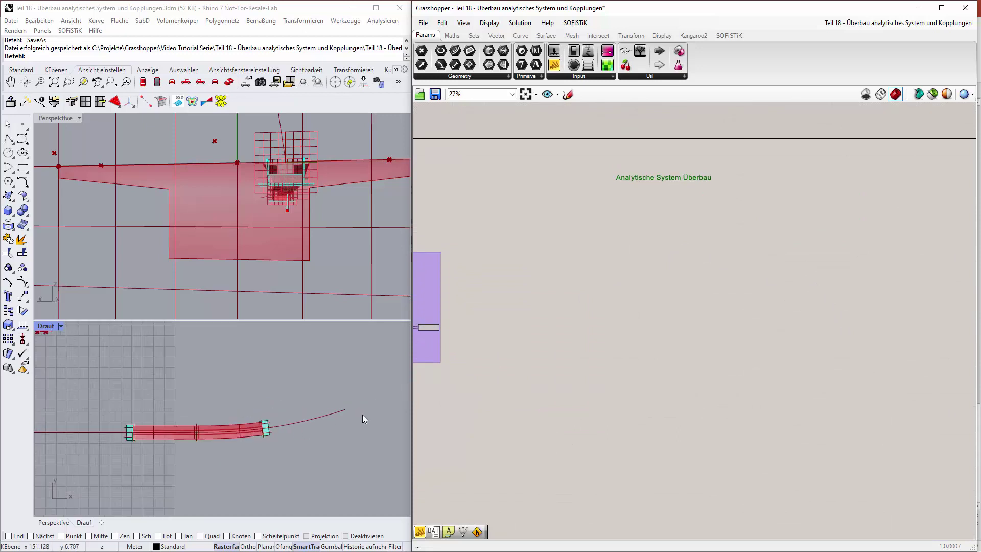
scroll(225, 440, "up", 1)
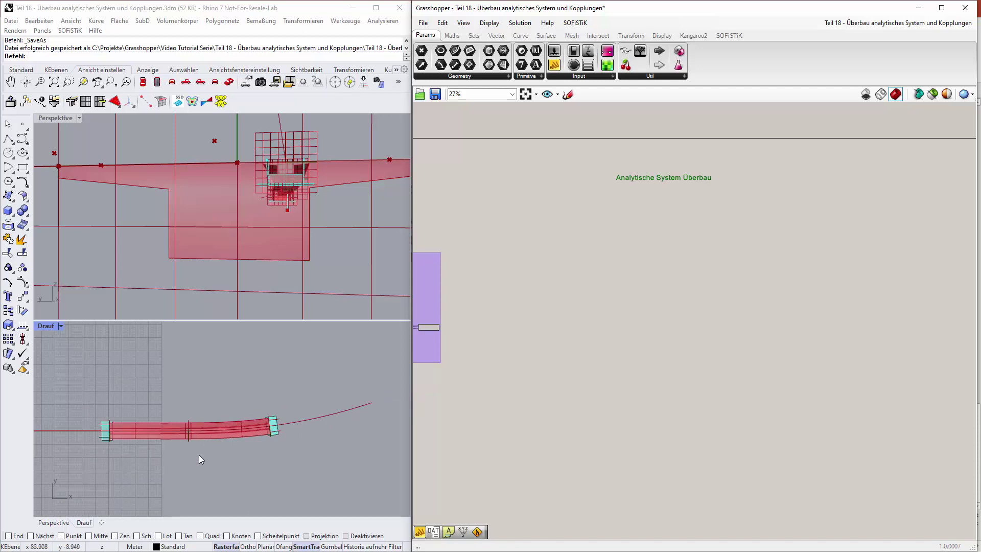
scroll(179, 459, "up", 1)
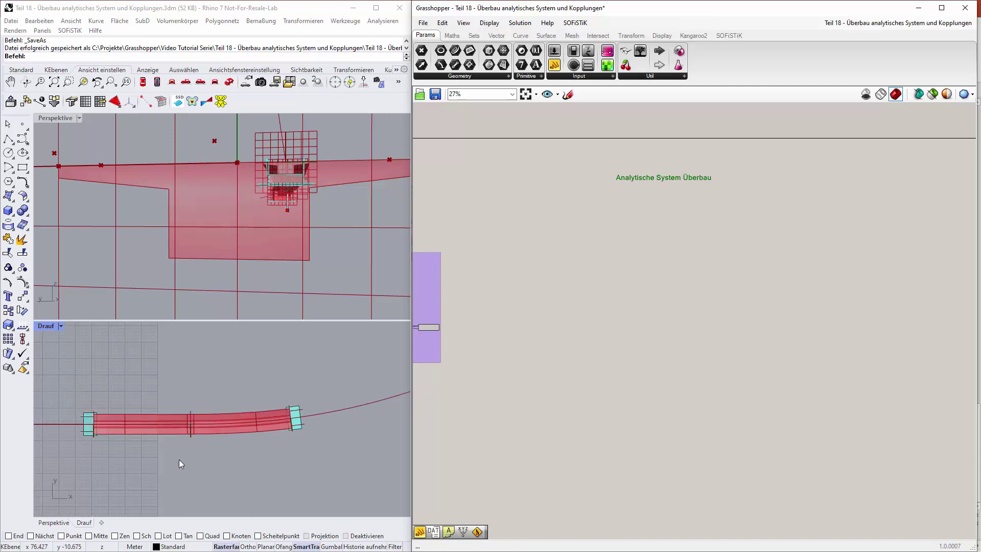
scroll(167, 442, "up", 1)
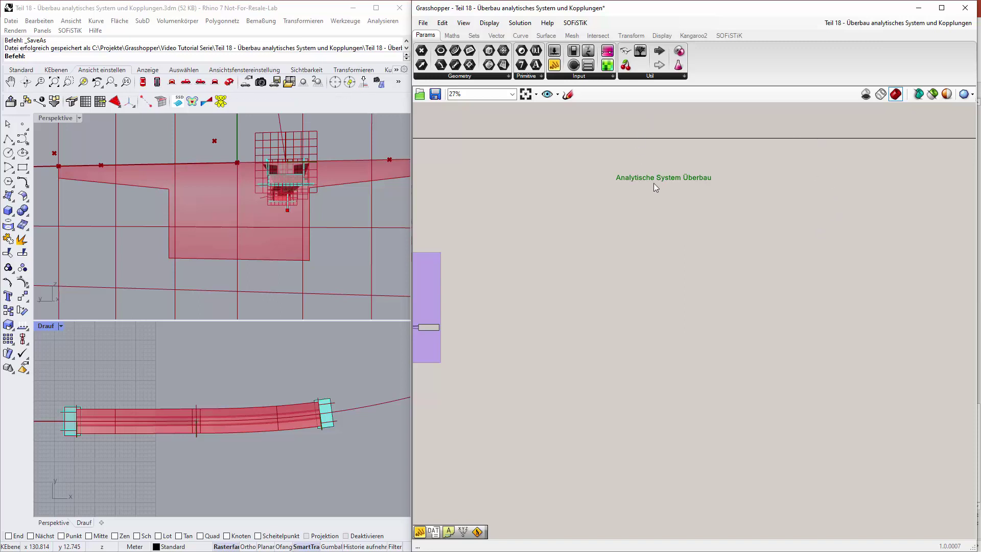
Step: Place a SOFiSTiK Interpolate Curve component on the canvas below the "Analytische System Überbau" heading
left_click(724, 37)
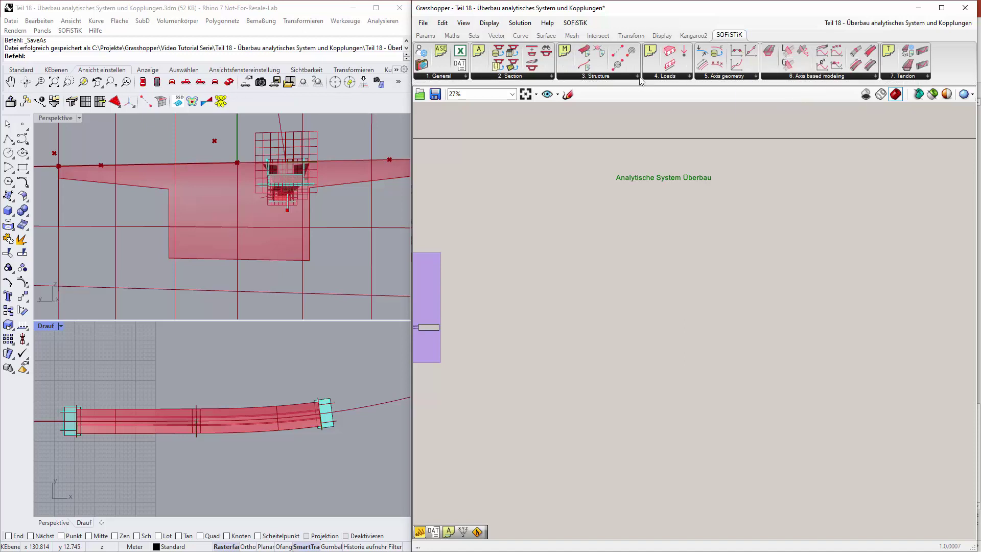
left_click(873, 77)
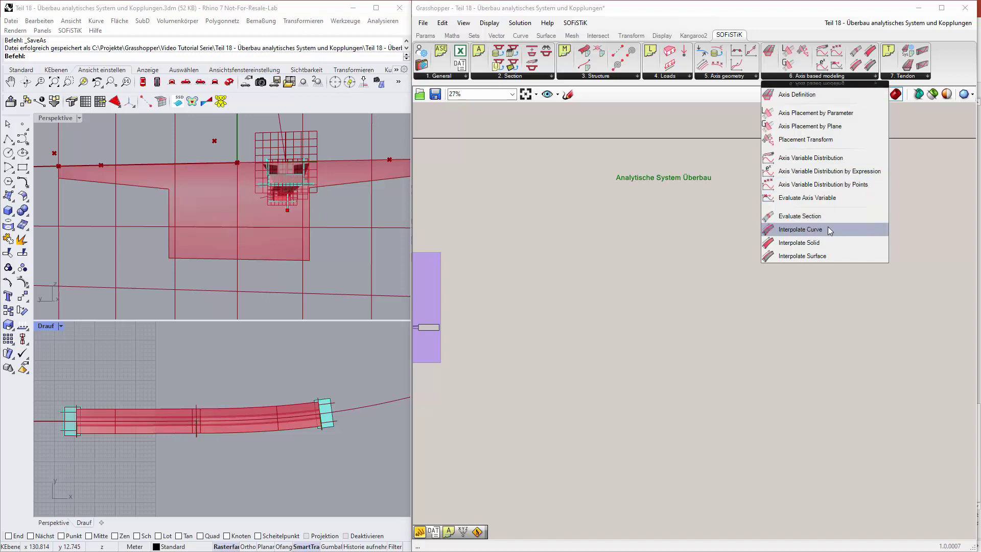
left_click_drag(823, 229, 642, 242)
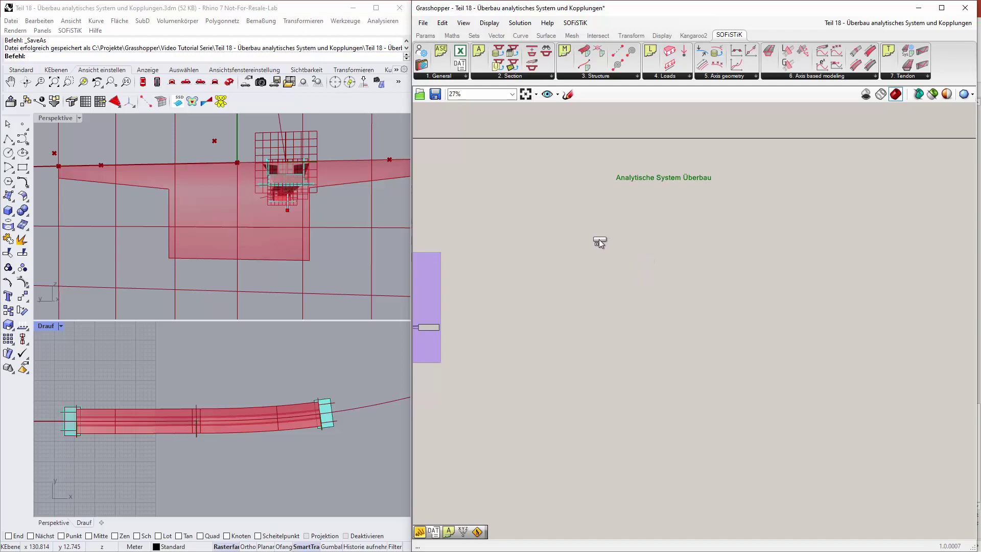
left_click_drag(589, 221, 587, 224)
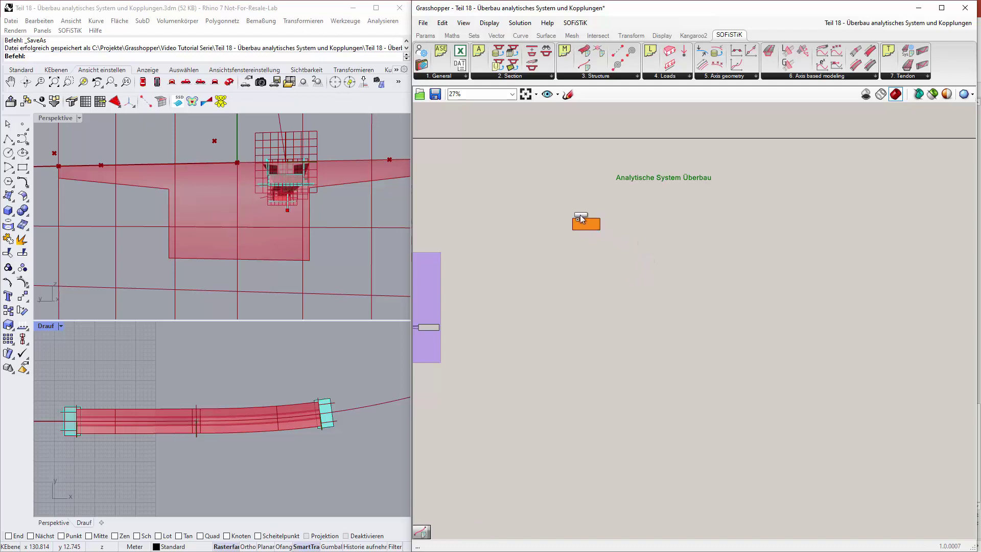
scroll(581, 234, "up", 10)
left_click(651, 257)
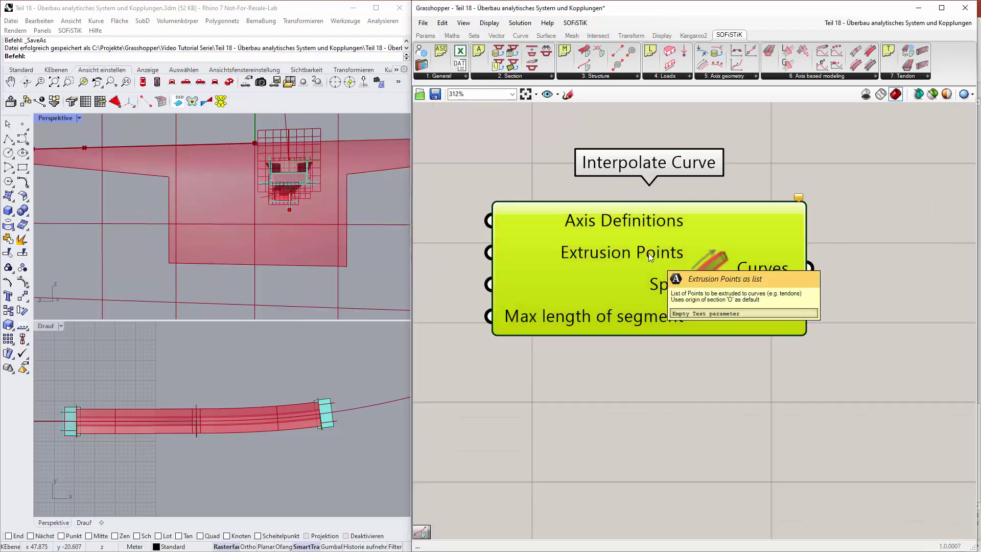
Step: Wire the Axis Definition component's output to the Axis Definitions input of Interpolate Curve
right_click_drag(514, 243, 665, 263)
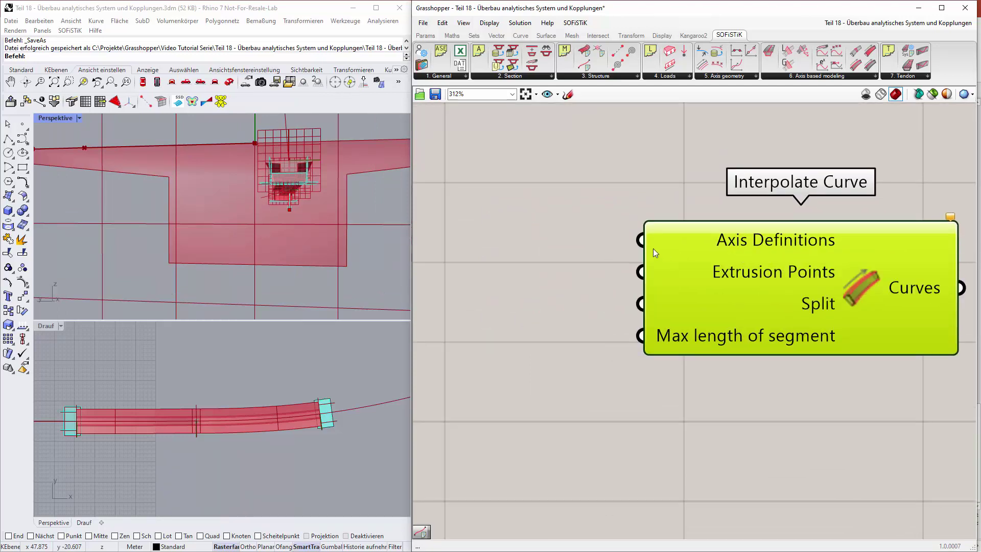
left_click_drag(636, 244, 649, 421)
scroll(555, 281, "down", 12)
scroll(644, 374, "up", 10)
scroll(633, 368, "up", 5)
scroll(652, 433, "down", 5)
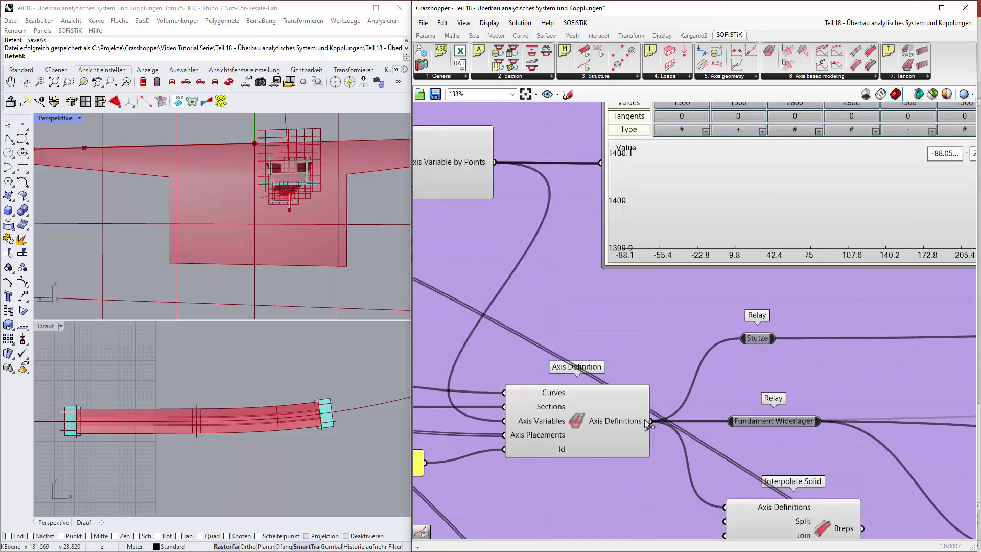
Step: Insert a relay into the new axis definitions wire and position it above and beyond the Fundament Widerlager relay
scroll(942, 452, "up", 3)
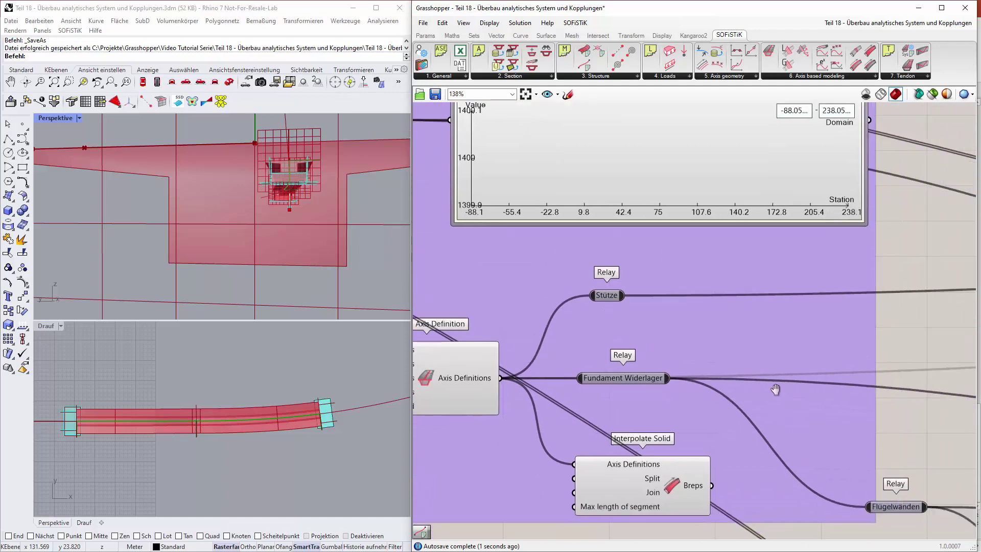
scroll(770, 375, "up", 3)
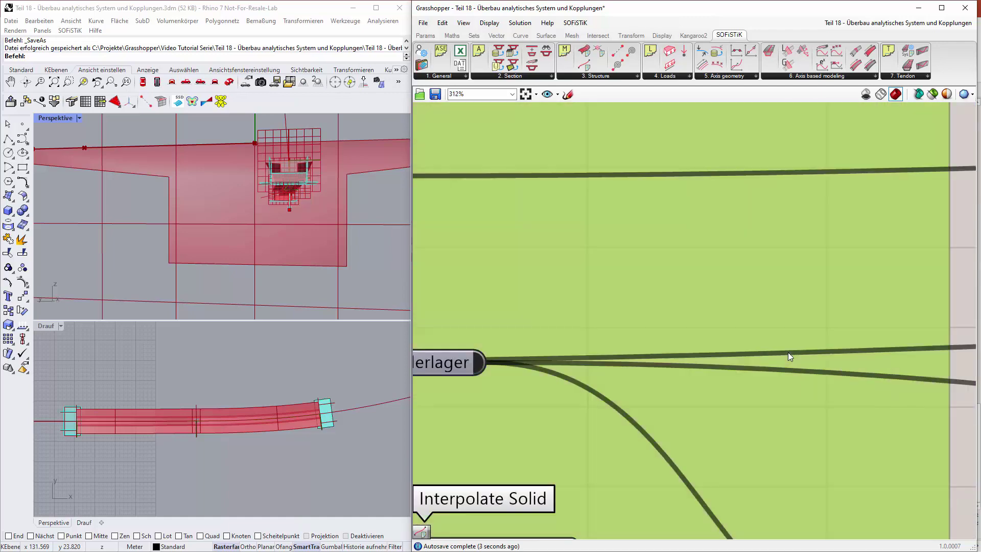
double_click(787, 353)
left_click_drag(788, 353, 736, 239)
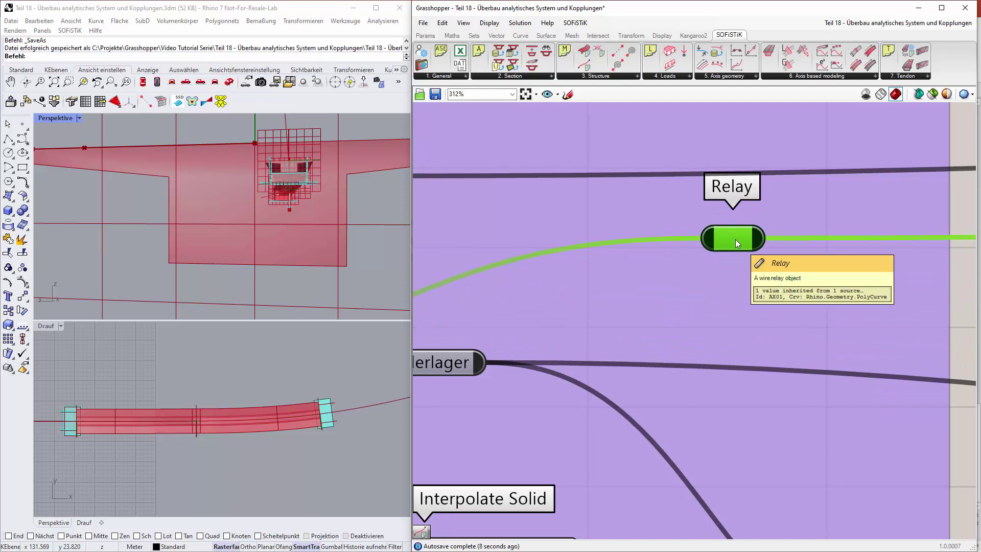
Step: Name the new relay "Analytisches System Überbau"
right_click(735, 240)
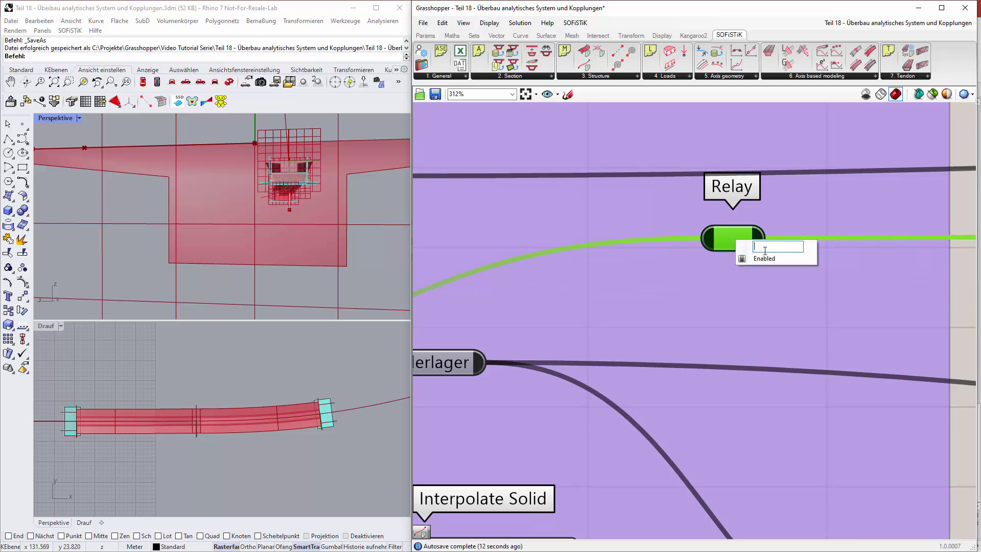
type("Anal")
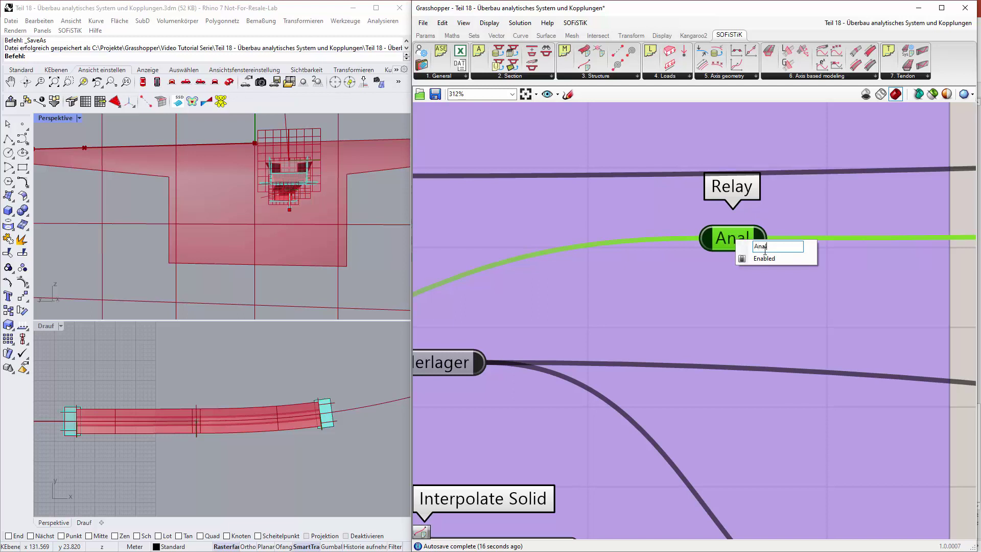
type("ytisches")
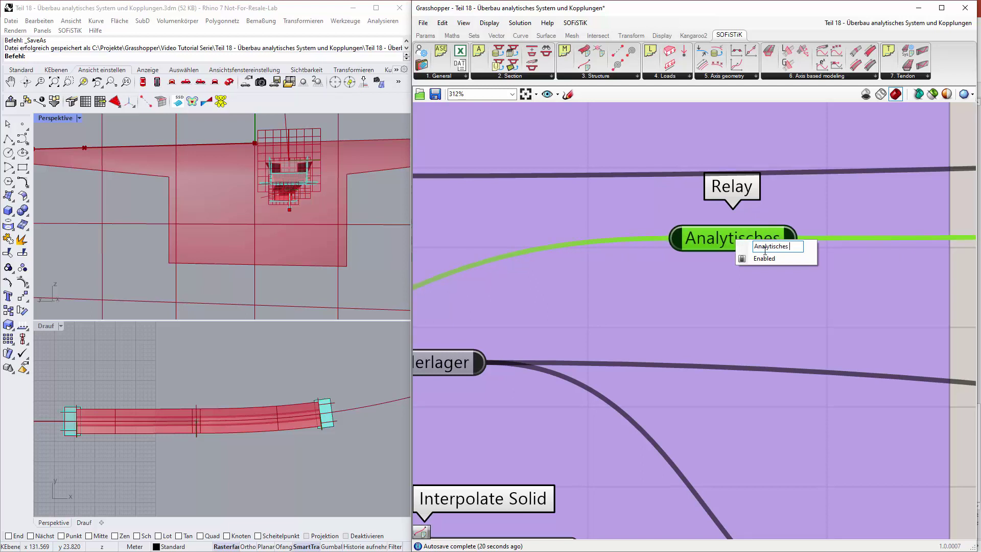
type(" System")
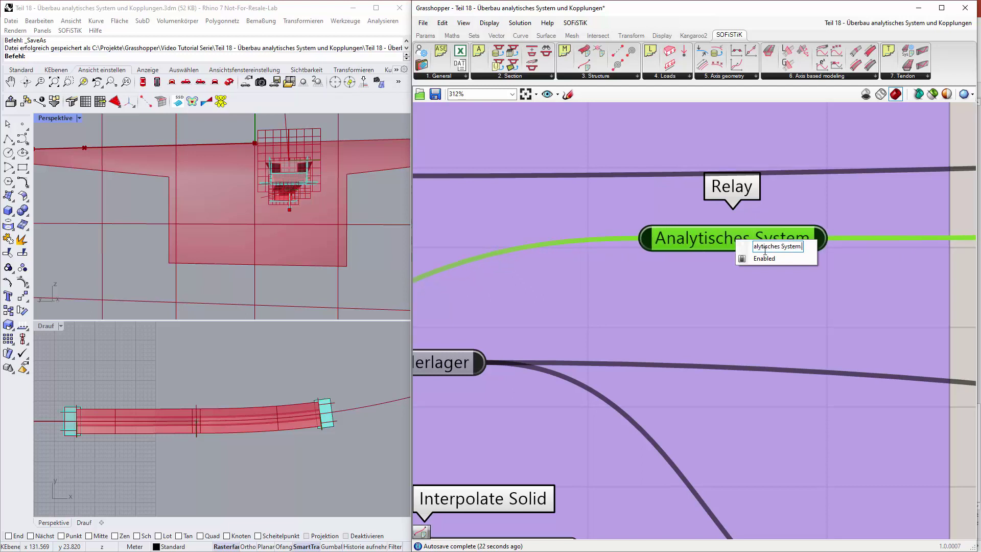
type(" Überbau")
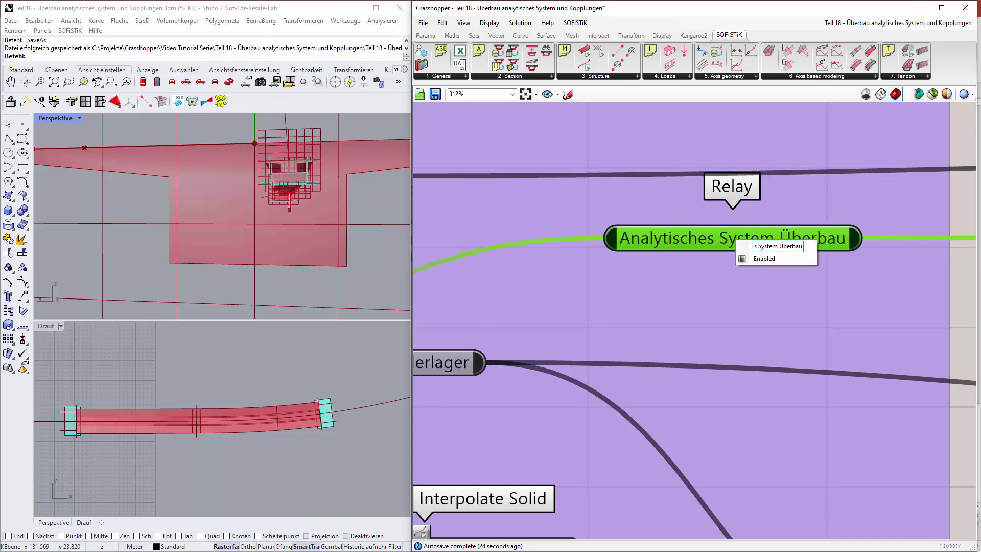
key("Return")
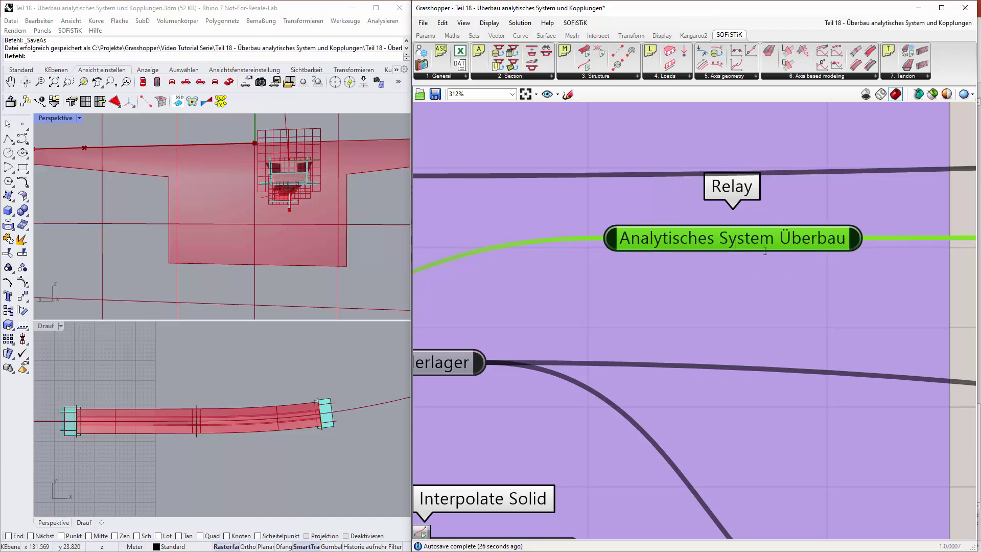
Step: Check the Curves output of Interpolate Curve with a temporary panel and delete the panel
scroll(817, 307, "down", 6)
right_click_drag(819, 357, 450, 368)
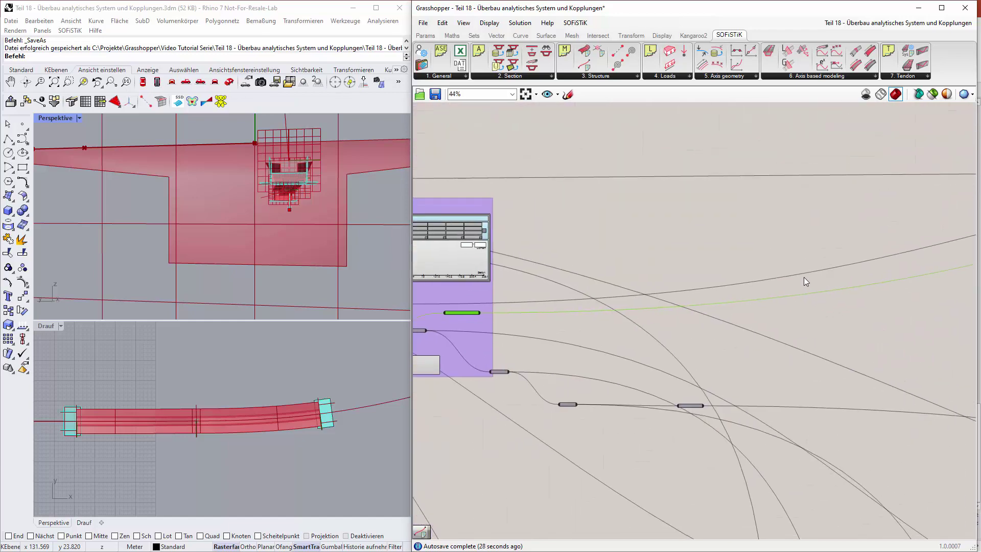
scroll(833, 285, "down", 7)
right_click_drag(877, 308, 571, 302)
scroll(783, 236, "up", 10)
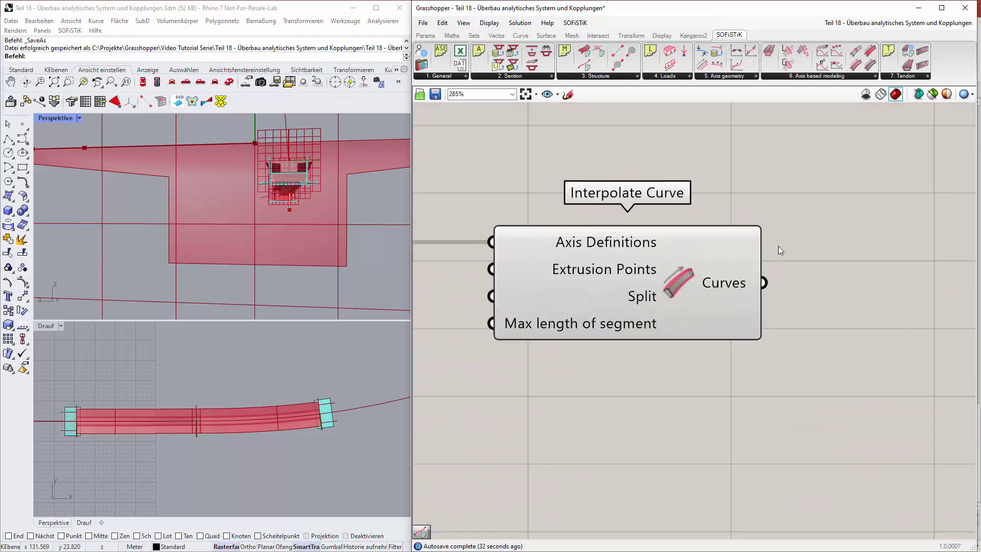
scroll(786, 336, "down", 2)
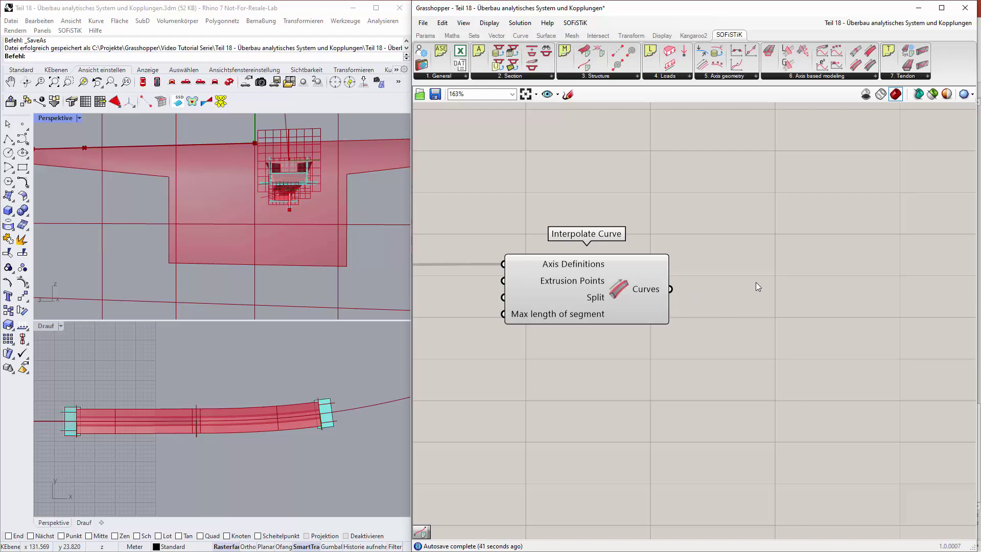
type("2DSkalieren")
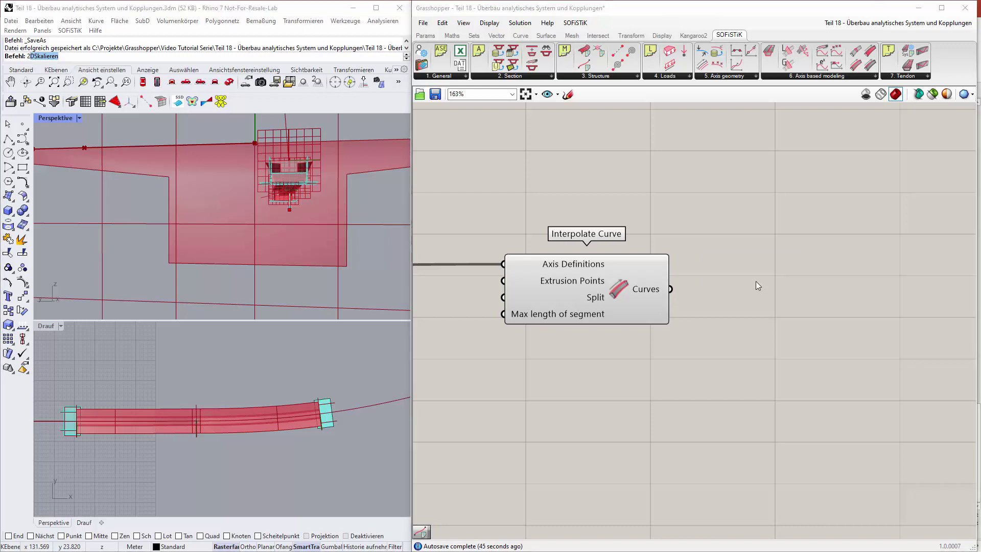
double_click(755, 287)
type("panel")
key("Return")
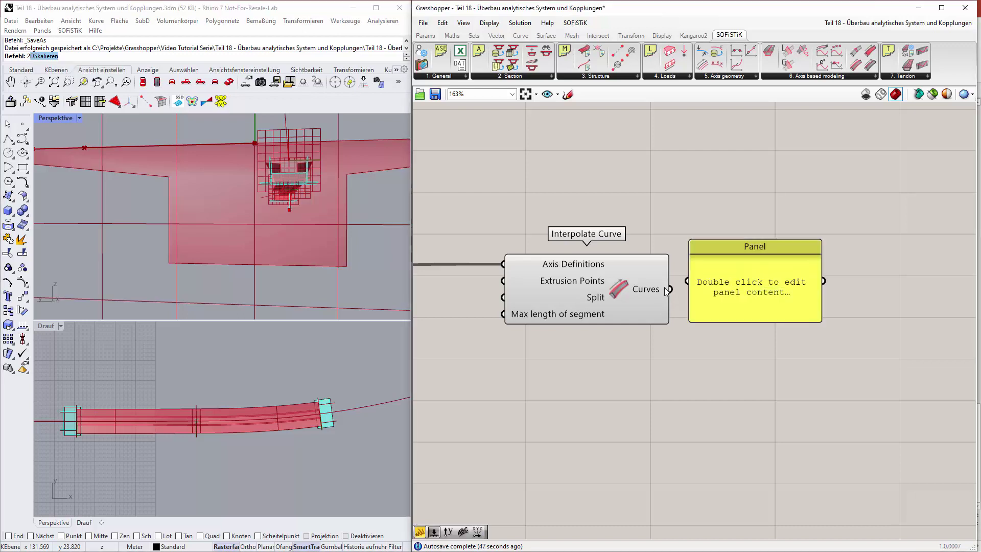
left_click_drag(671, 289, 684, 283)
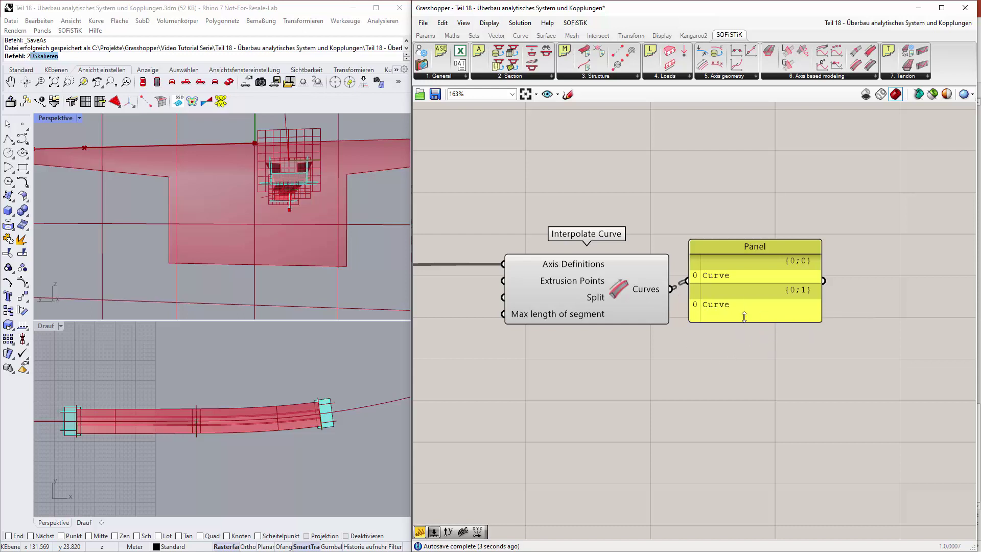
left_click(750, 263)
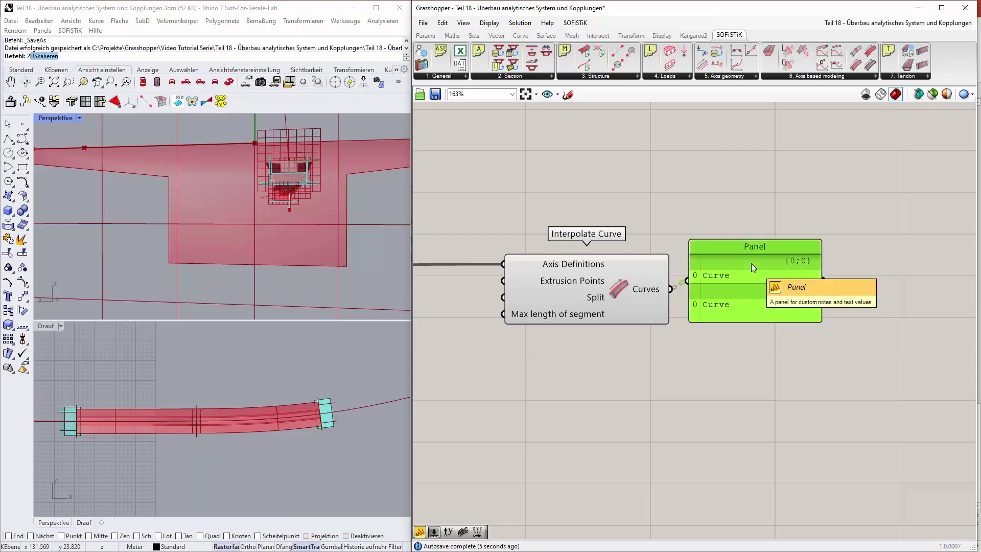
key("Delete")
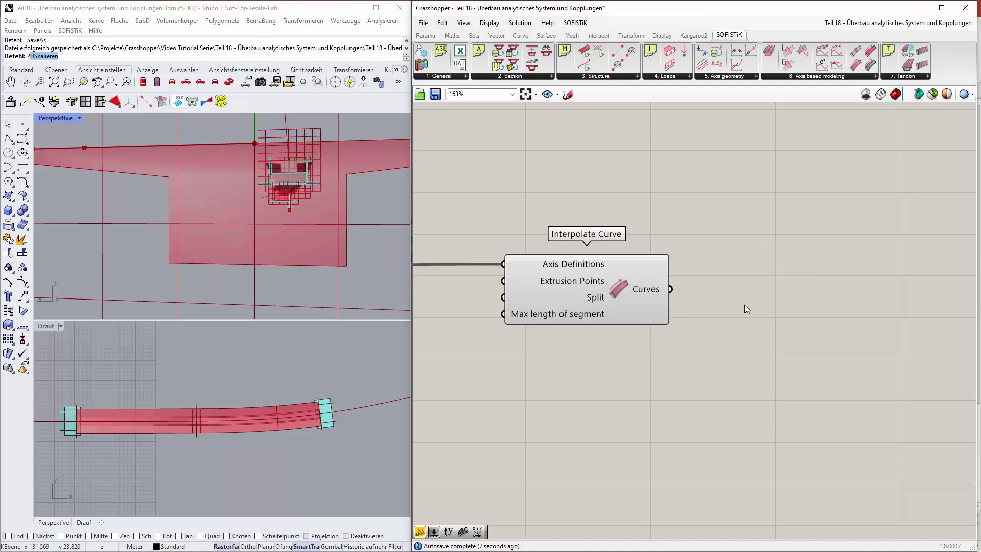
Step: Add a Structural Line component beyond Interpolate Curve and wire the Curves output into its Curve input
scroll(745, 325, "down", 2)
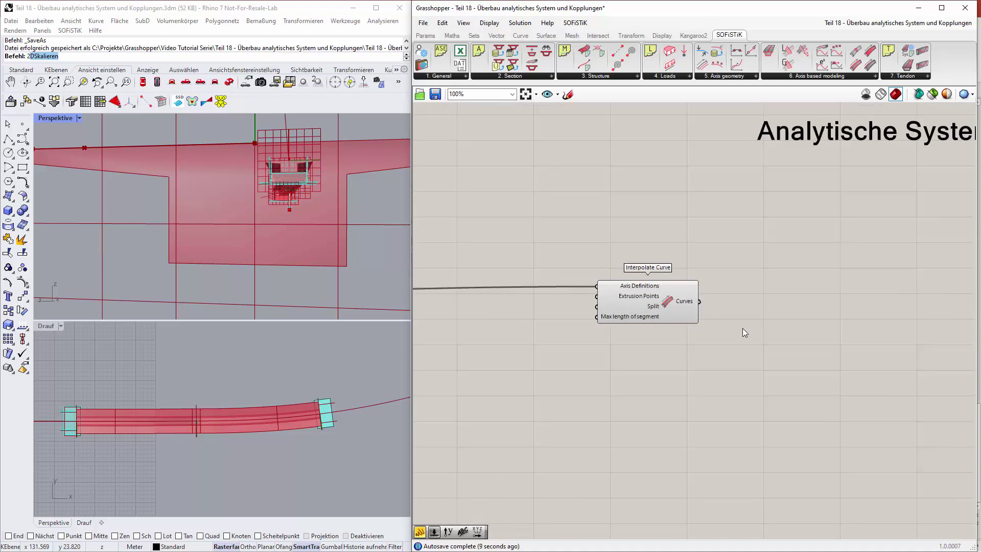
scroll(652, 340, "down", 3)
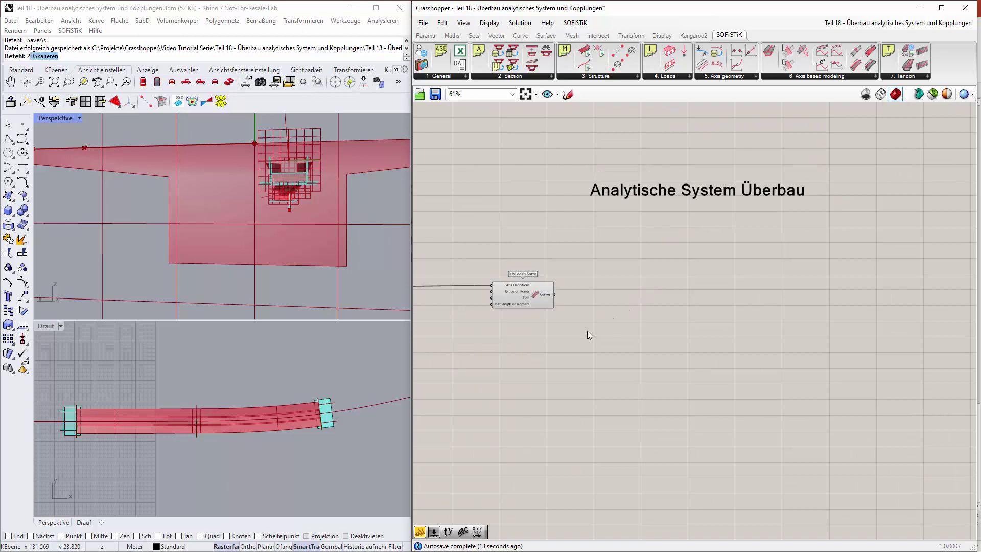
scroll(586, 331, "up", 3)
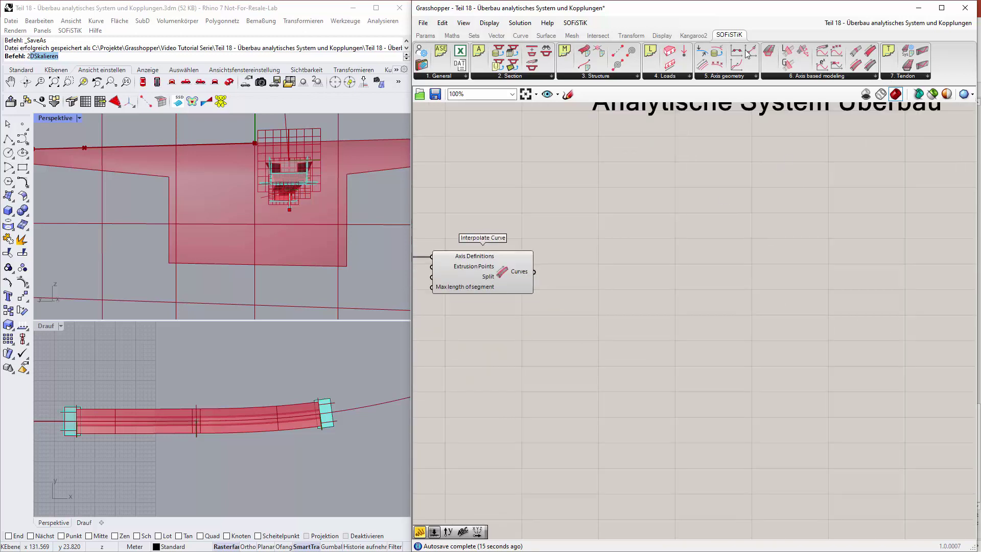
left_click(636, 76)
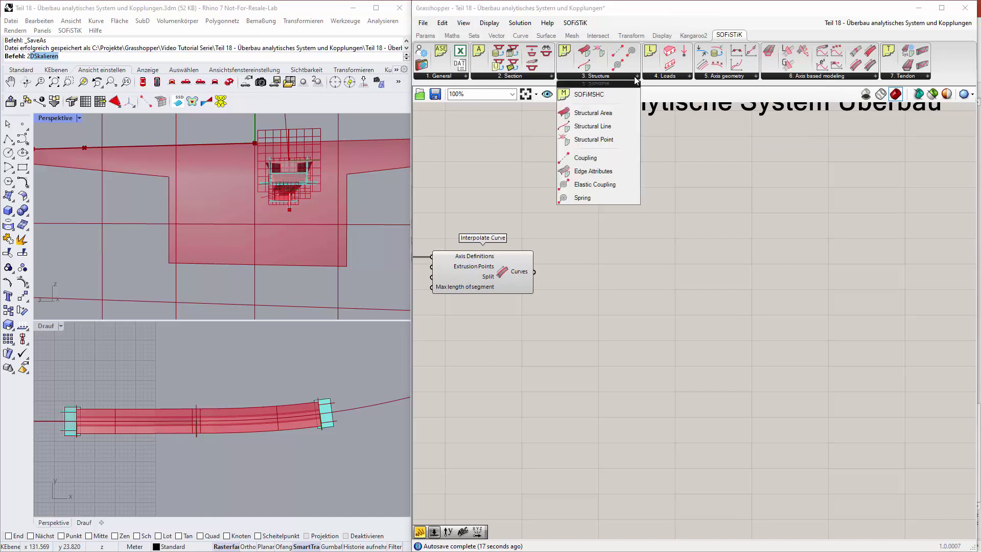
left_click(620, 126)
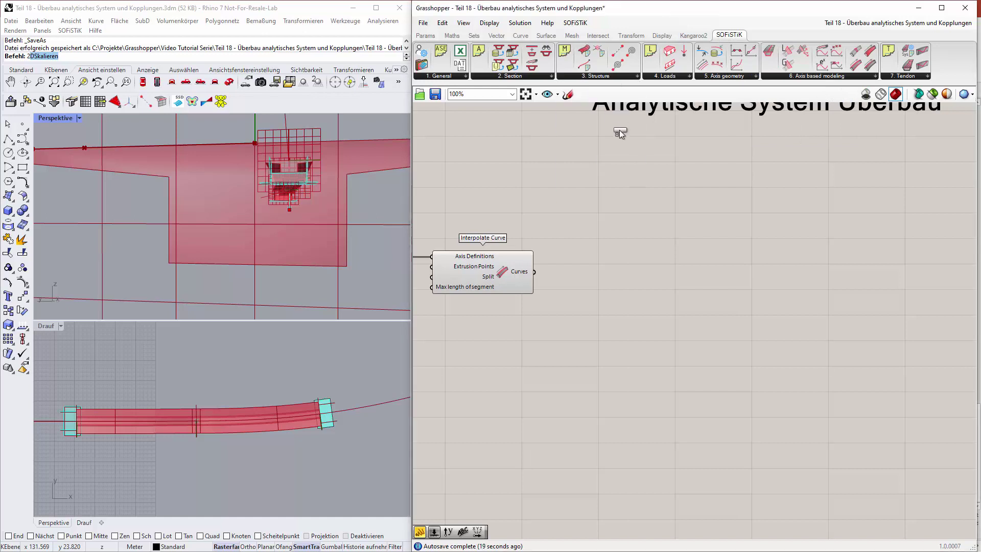
scroll(807, 259, "down", 2)
left_click(888, 249)
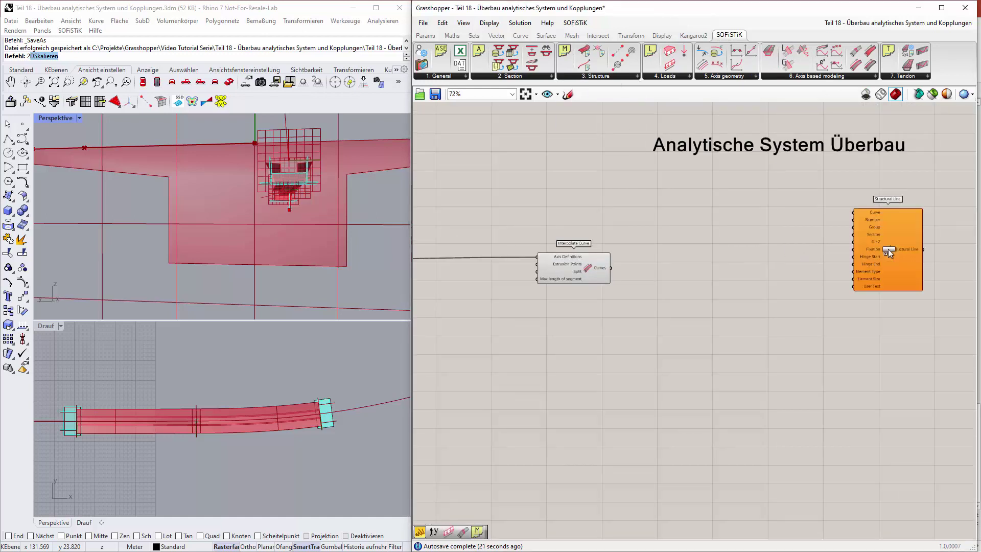
right_click_drag(846, 318, 712, 331)
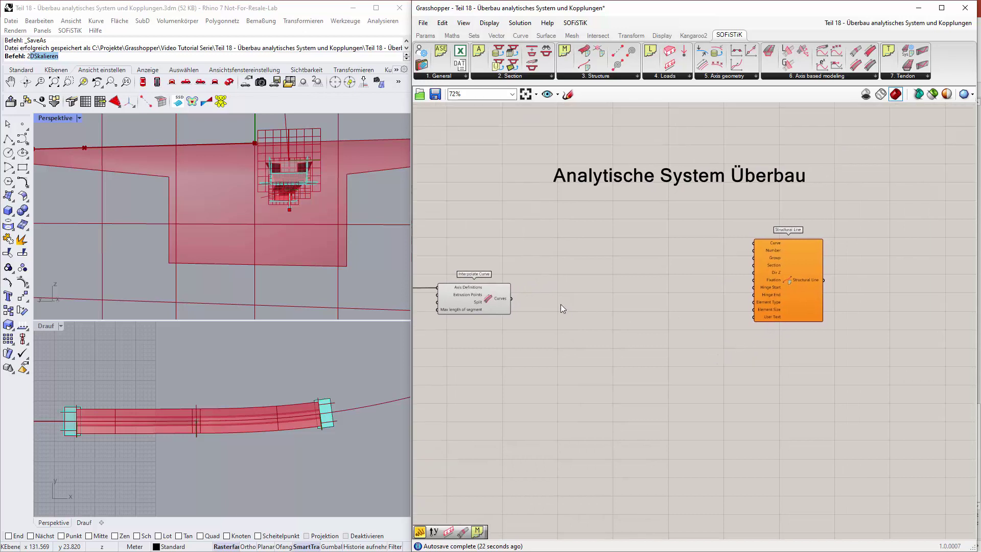
left_click_drag(511, 298, 754, 242)
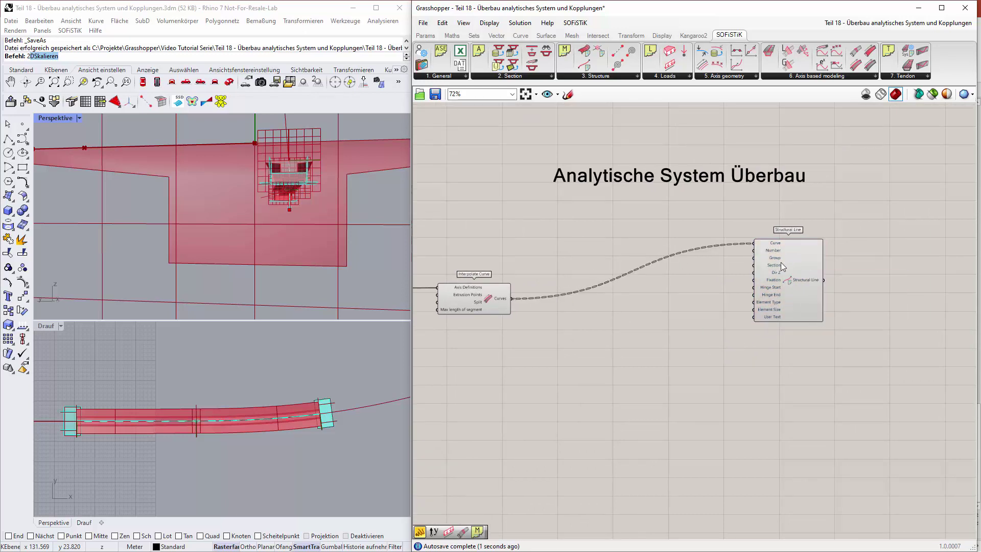
Step: Add a panel containing 100 beside the Structural Line inputs and turn off its multiline data
scroll(836, 249, "up", 2)
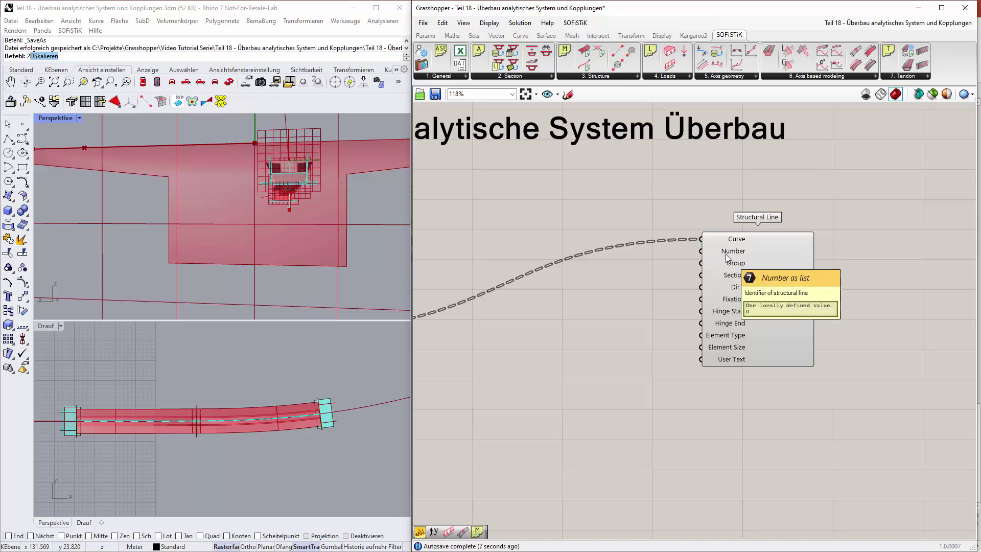
double_click(615, 286)
type("\"")
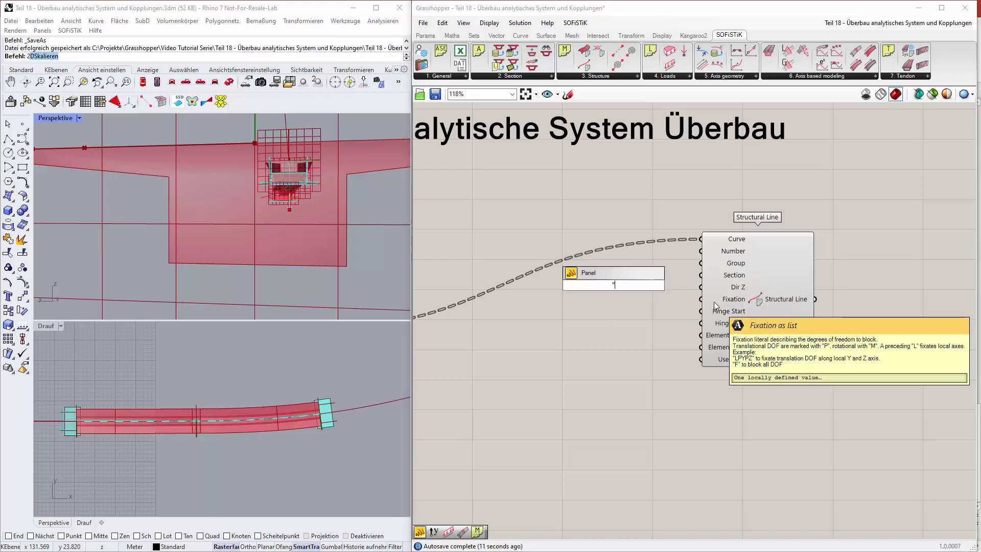
type("100")
key("Return")
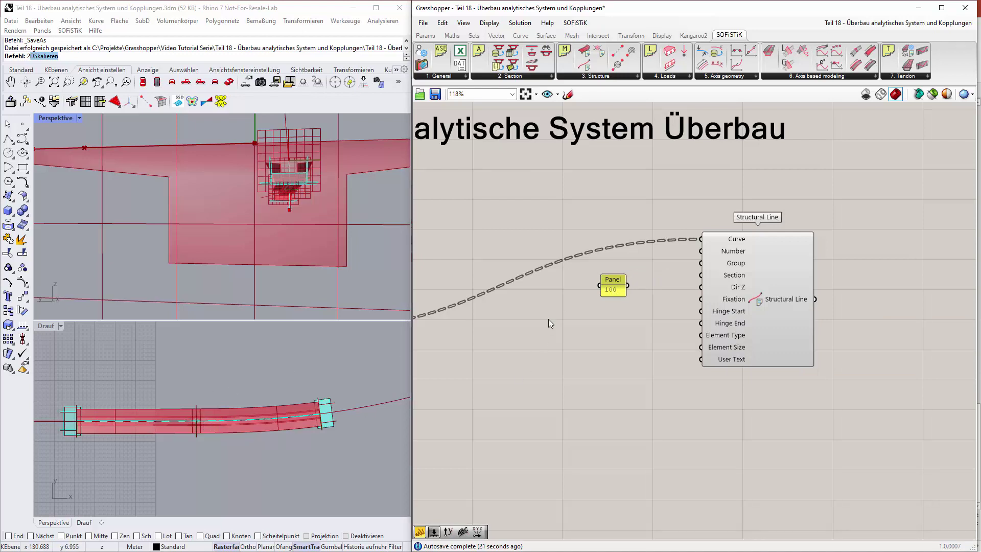
right_click(620, 285)
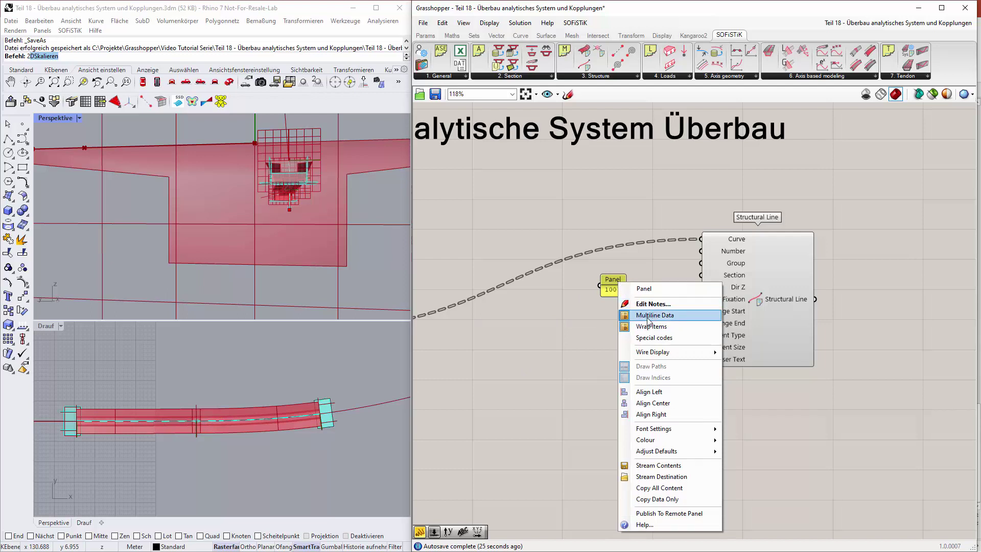
left_click(648, 320)
Step: Add 101 as a second line in the panel containing 100 and connect the enlarged panel to Structural Line's Number input
right_click(620, 285)
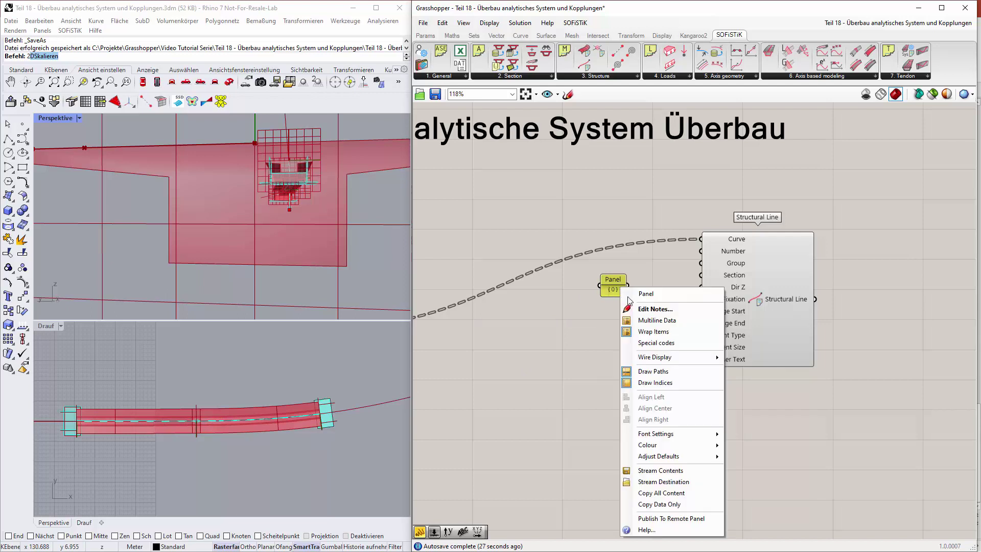
left_click(642, 311)
left_click(595, 255)
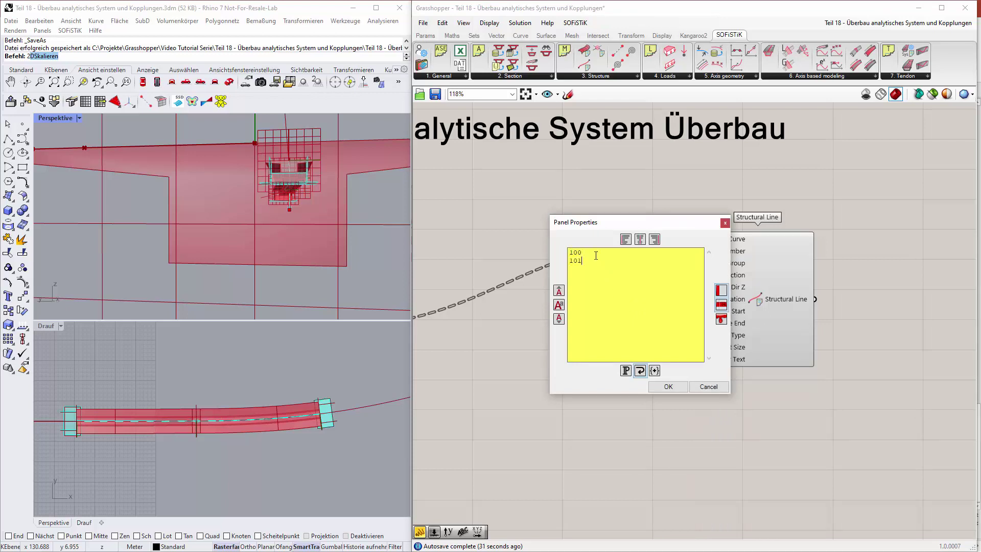
left_click(669, 386)
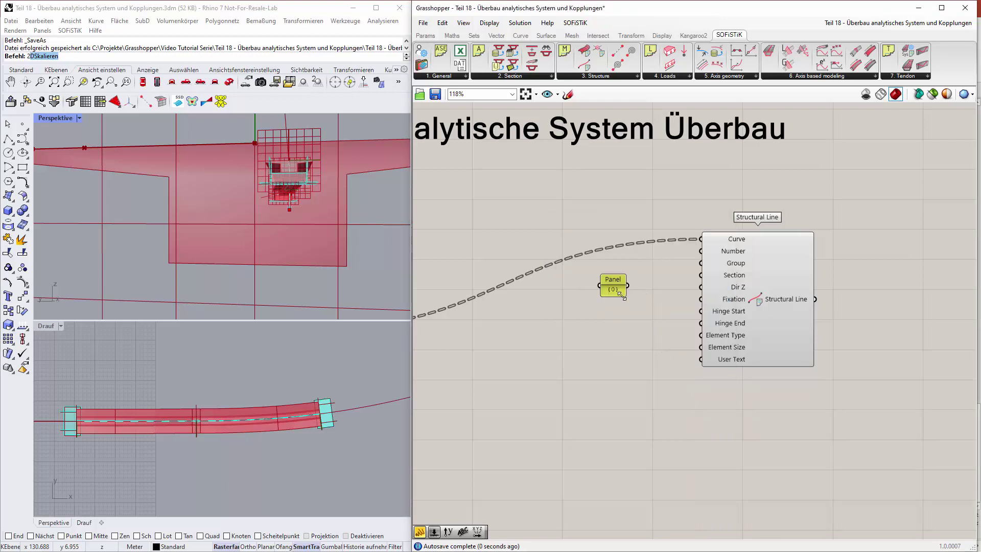
left_click_drag(621, 295, 630, 323)
left_click_drag(621, 281, 714, 258)
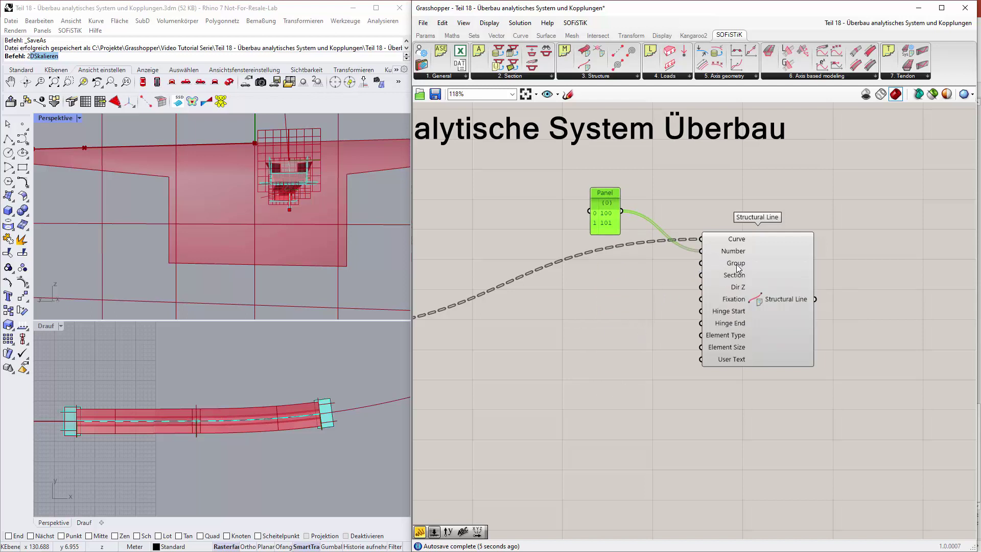
Step: Add a panel with the value 20 and connect it to the Group input of Structural Line
double_click(605, 297)
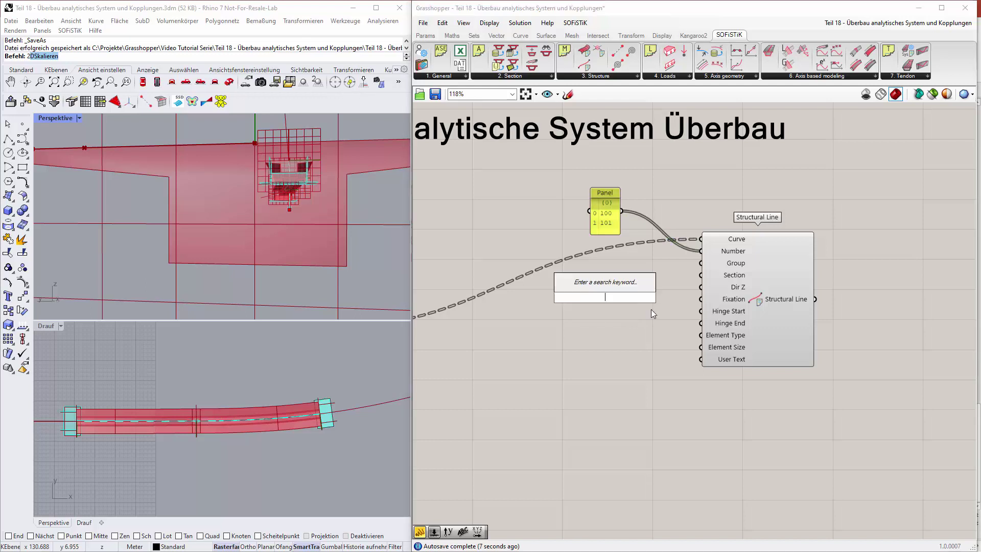
type("\"20")
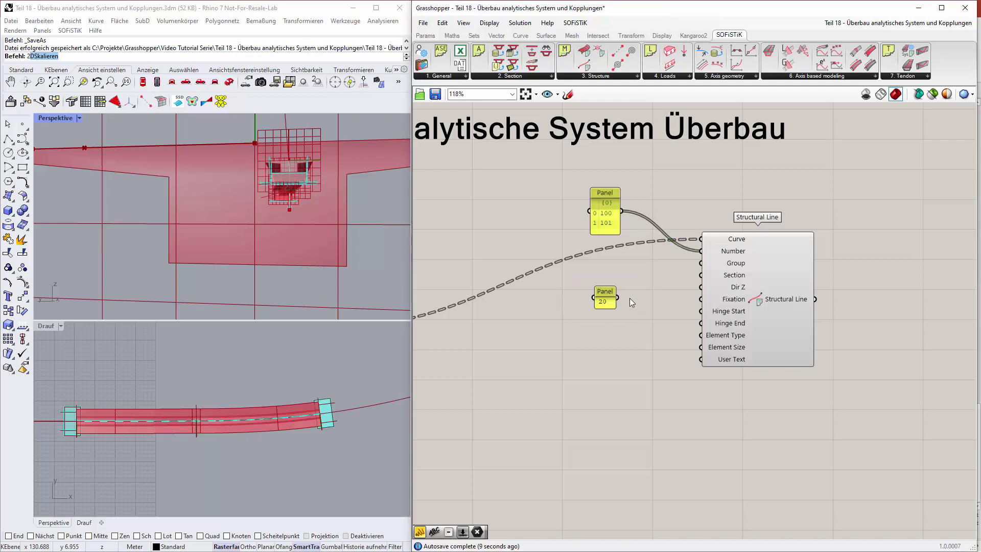
left_click_drag(603, 298, 704, 263)
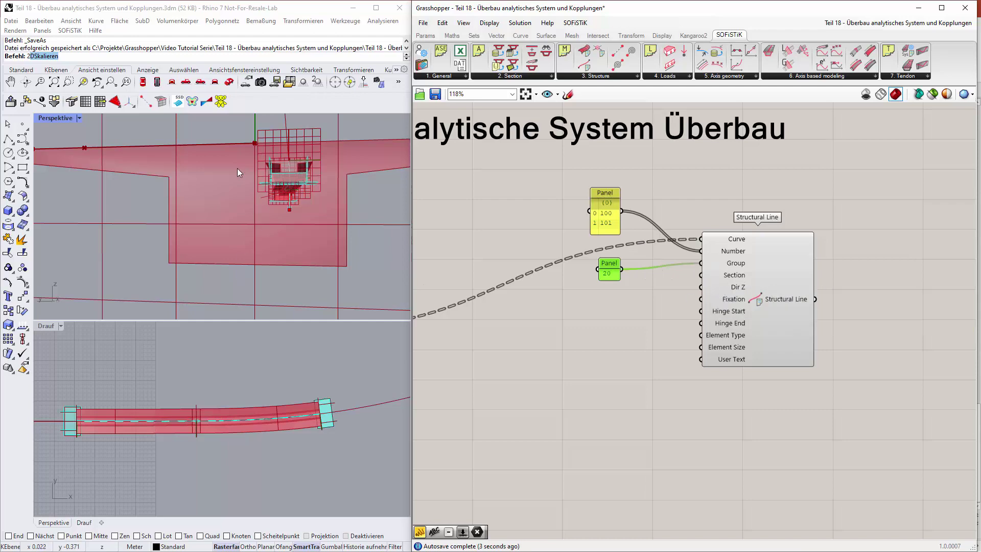
Step: Look up the Section Id supplied to ReadSectionCdb in the Querschnittsdefinition Überbau group
scroll(546, 379, "down", 10)
right_click_drag(538, 400, 965, 265)
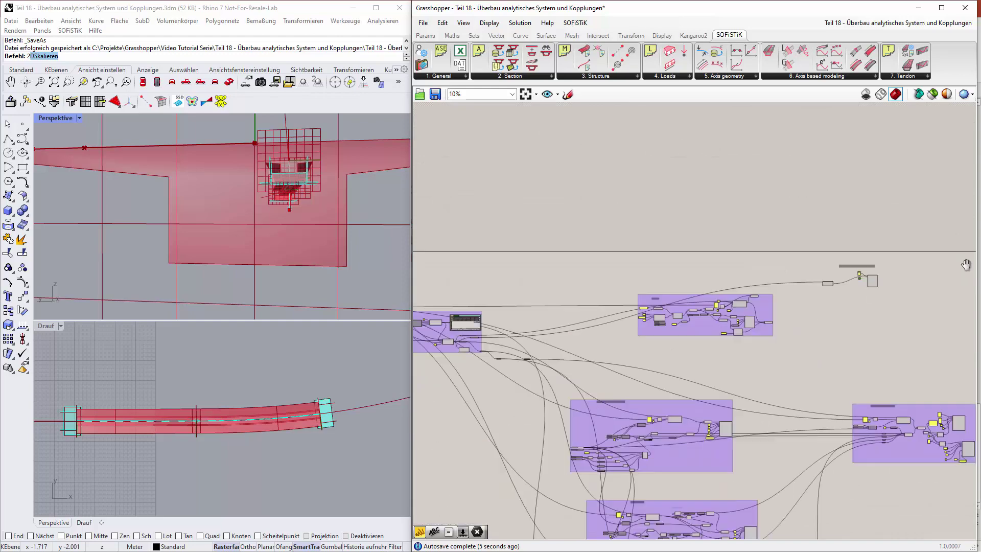
scroll(462, 283, "up", 7)
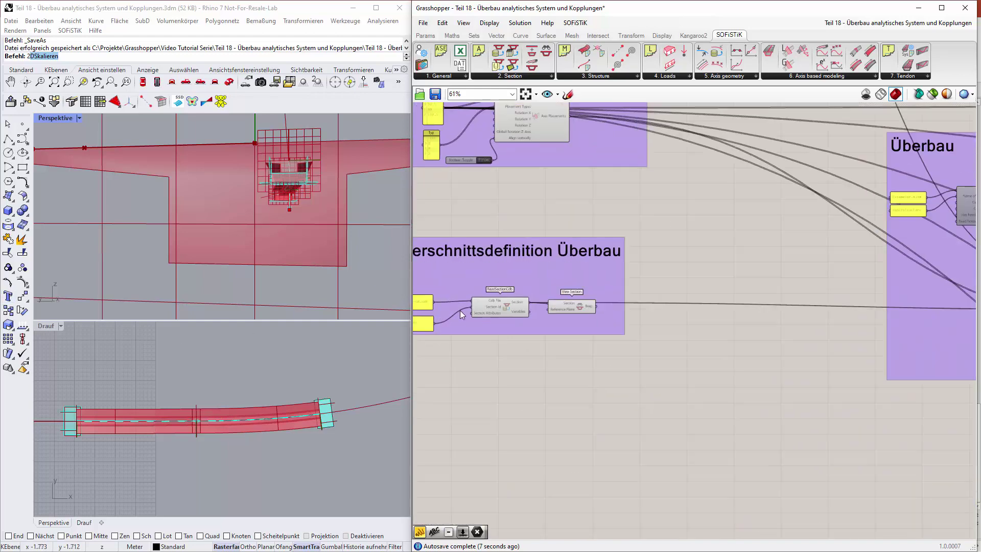
scroll(459, 313, "up", 2)
scroll(526, 393, "up", 1)
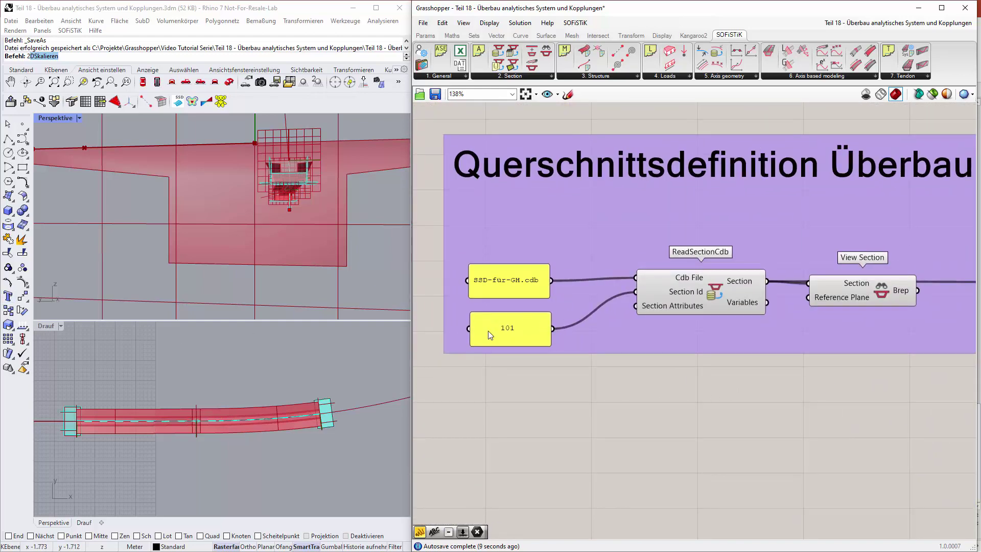
scroll(642, 362, "down", 8)
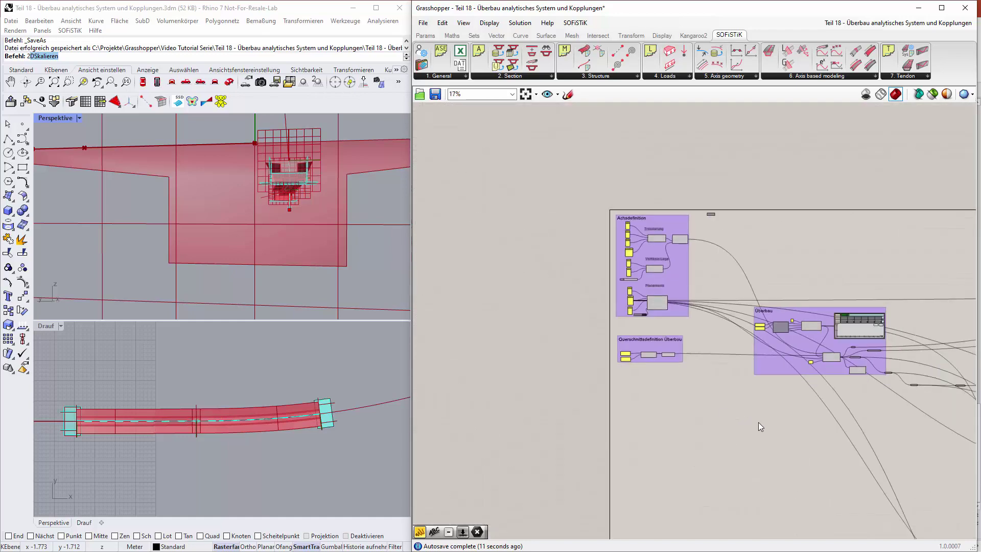
Step: Add a panel with the value 101 and connect it to the Section input of Structural Line, placing it below the group panel
right_click_drag(758, 422, 792, 216)
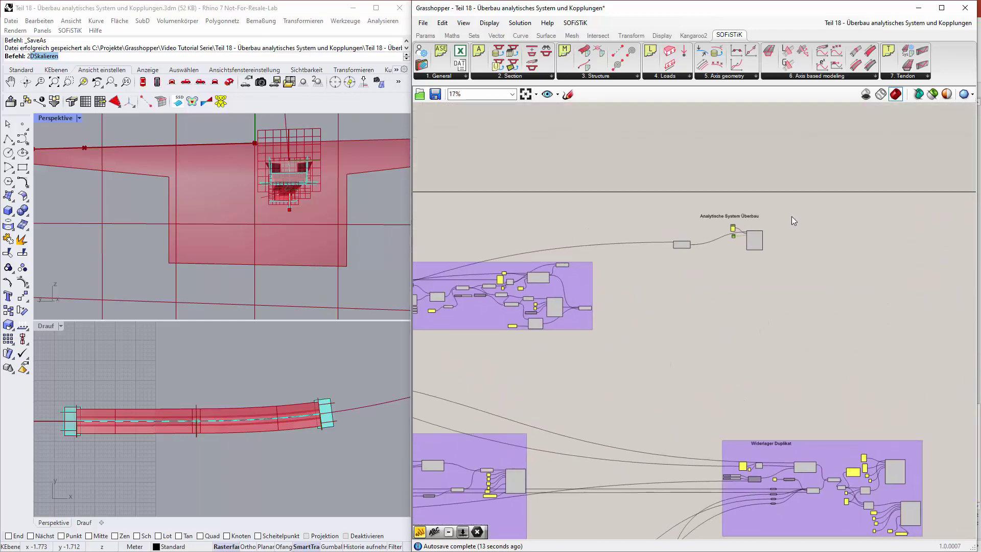
scroll(744, 231, "up", 9)
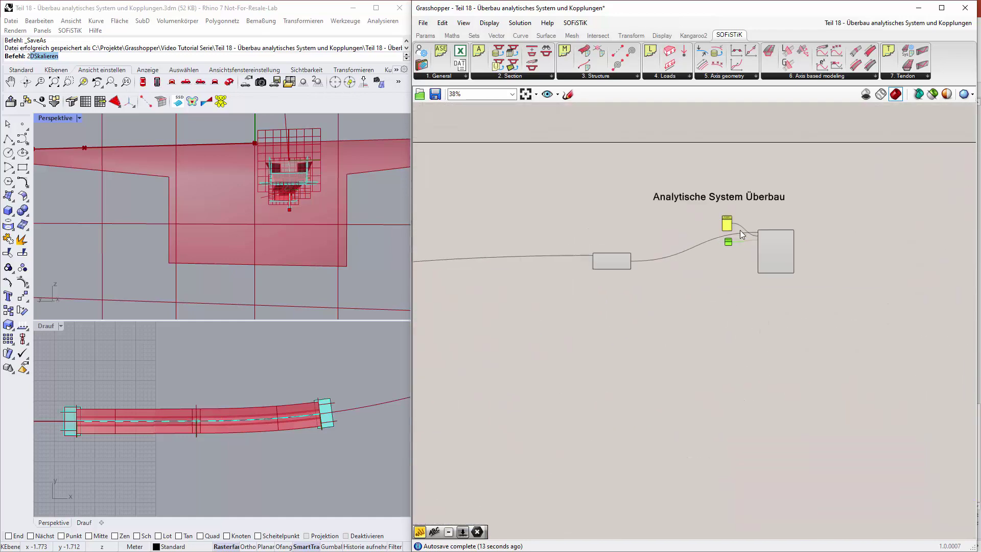
double_click(664, 325)
type("101")
key("Return")
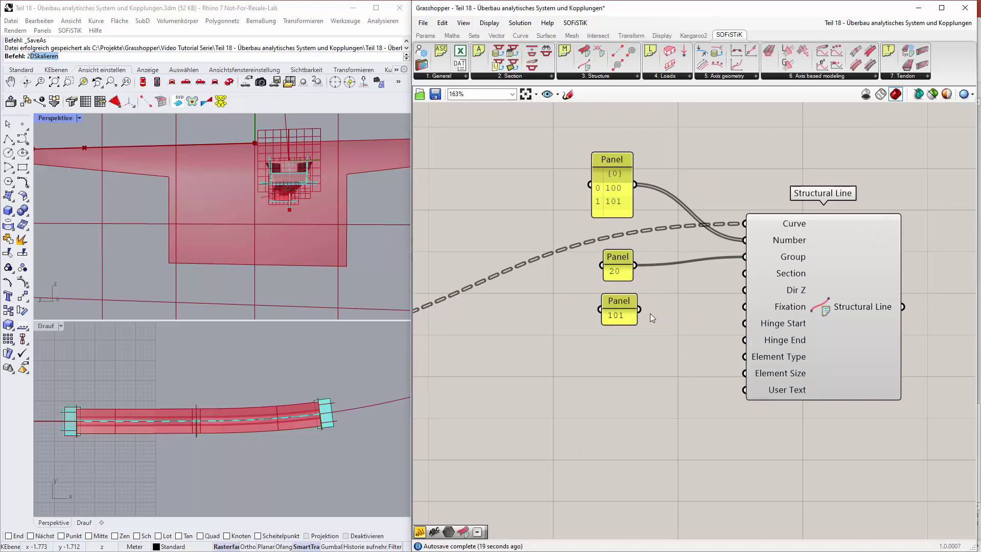
left_click_drag(638, 309, 745, 273)
left_click_drag(624, 299, 617, 300)
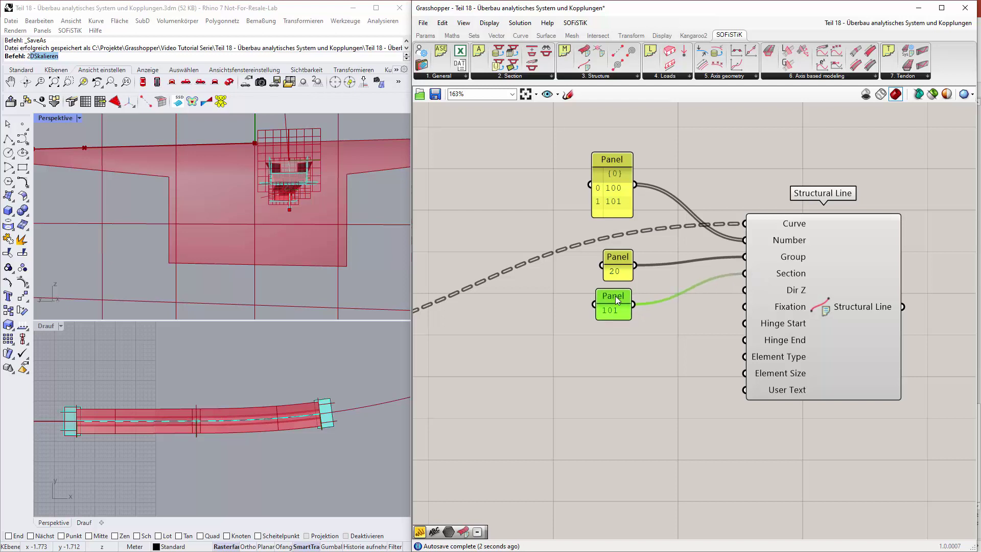
Step: Add a panel containing "eccentricBeam", connect it to Structural Line's Element Type input and place it below the section panel
mouse_move(784, 359)
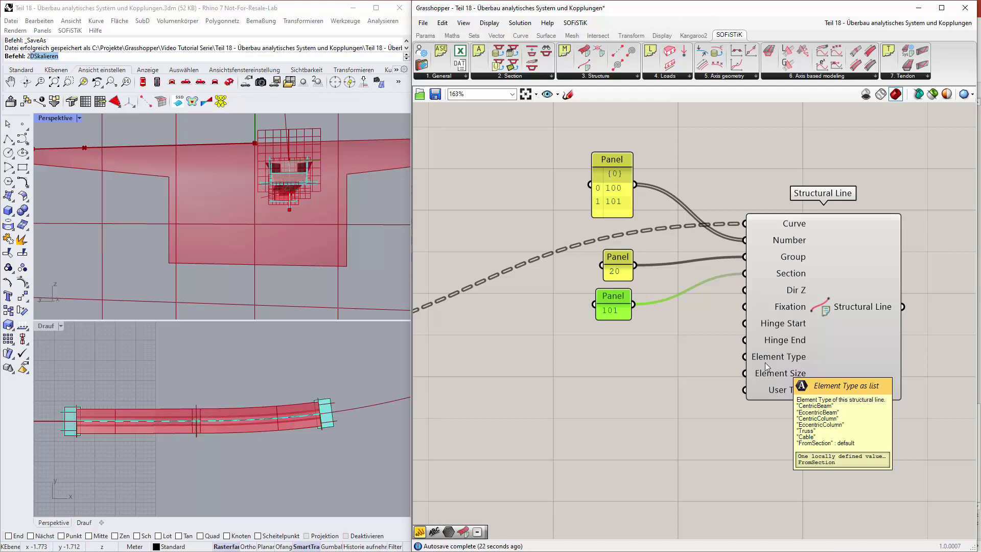
left_click(614, 369)
double_click(618, 368)
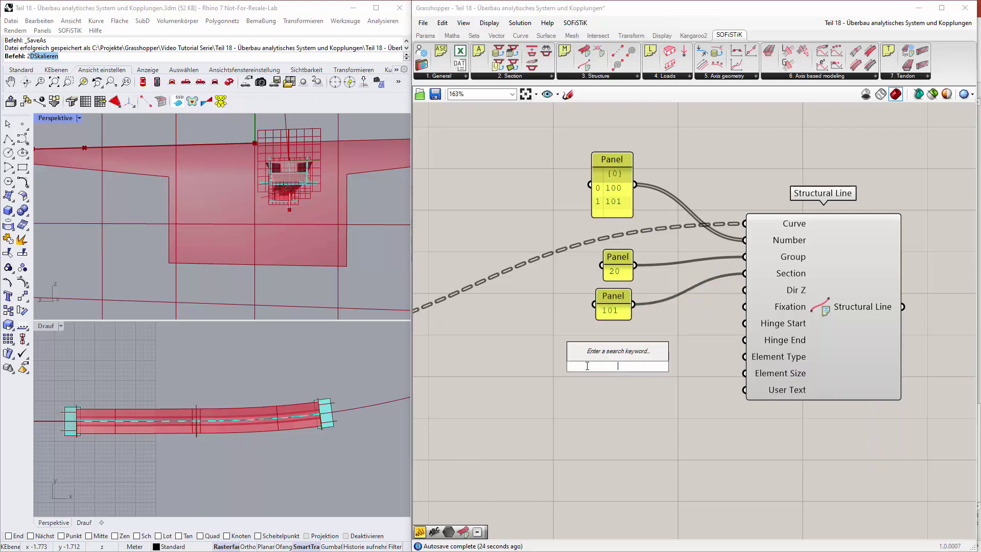
type("\"")
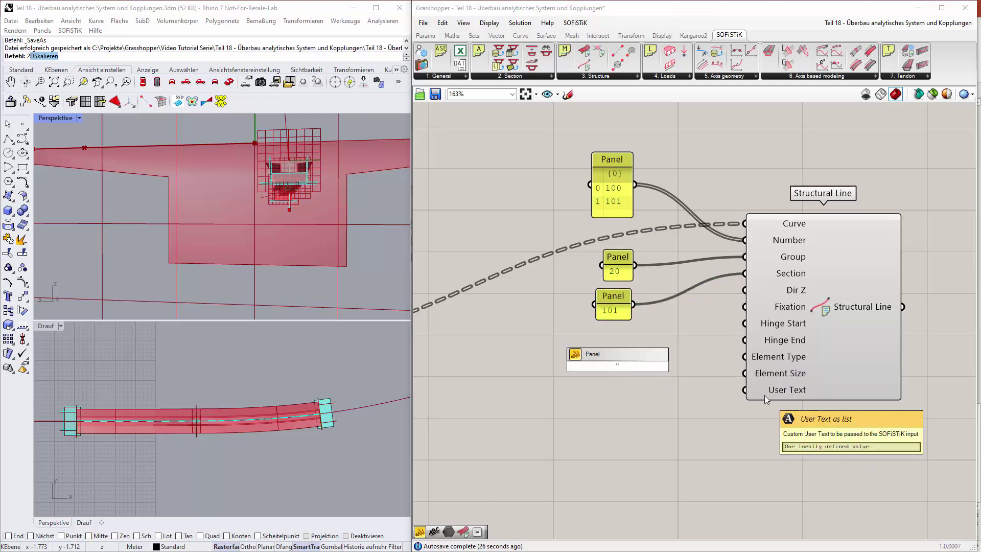
type("eccentricBeam")
key("Return")
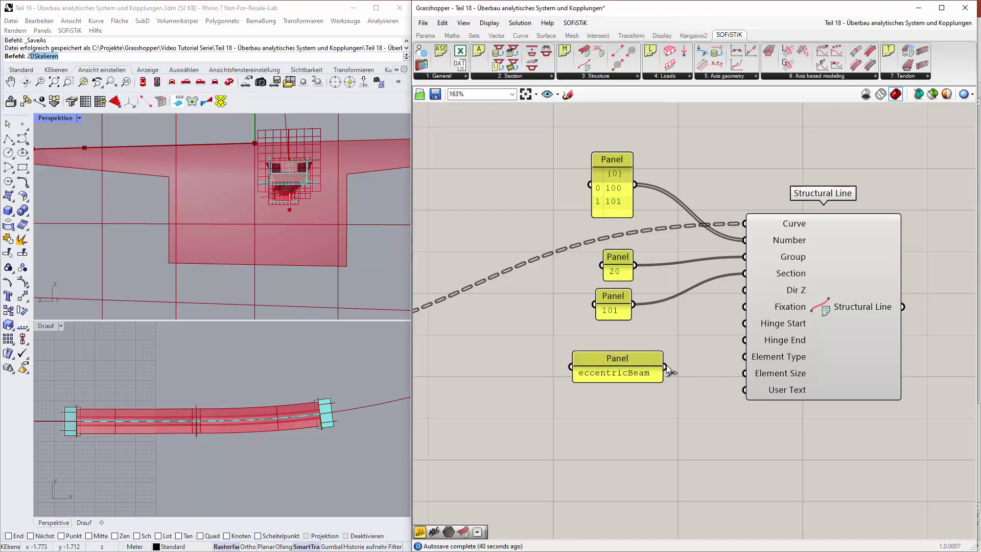
left_click_drag(665, 366, 747, 360)
left_click_drag(625, 359, 608, 344)
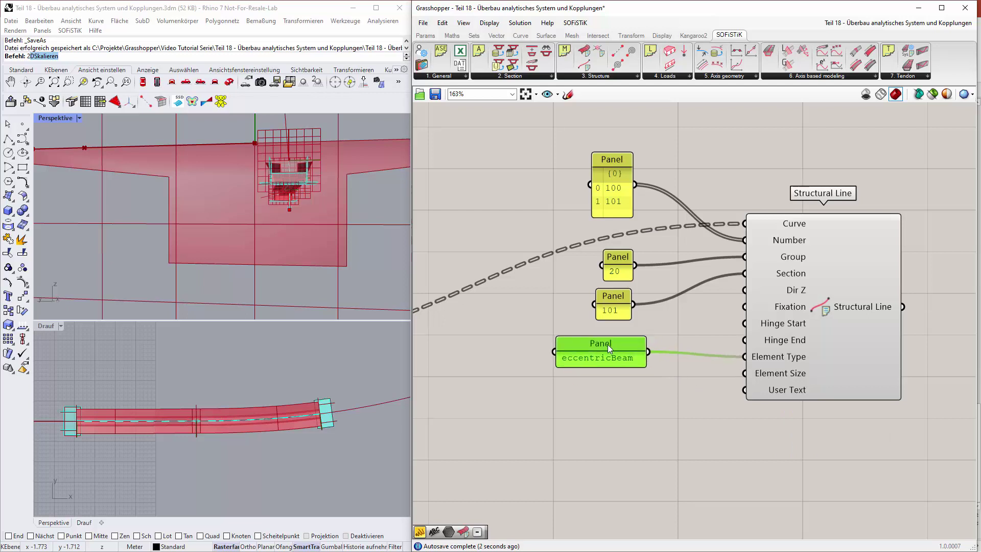
Step: Add an empty panel beyond Structural Line and connect the Structural Line output to it
scroll(763, 384, "down", 1)
right_click_drag(821, 443, 673, 429)
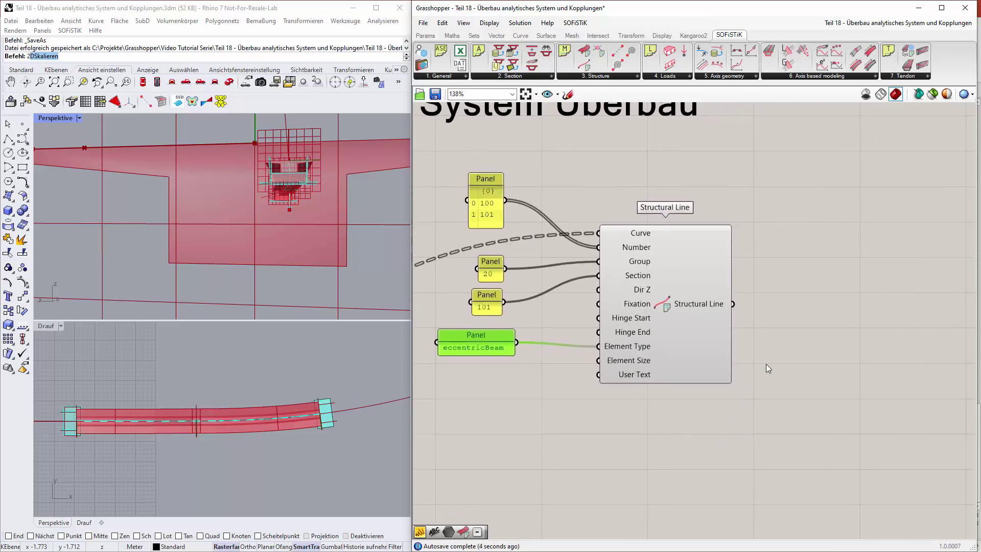
left_click(834, 287)
double_click(833, 287)
type("\"")
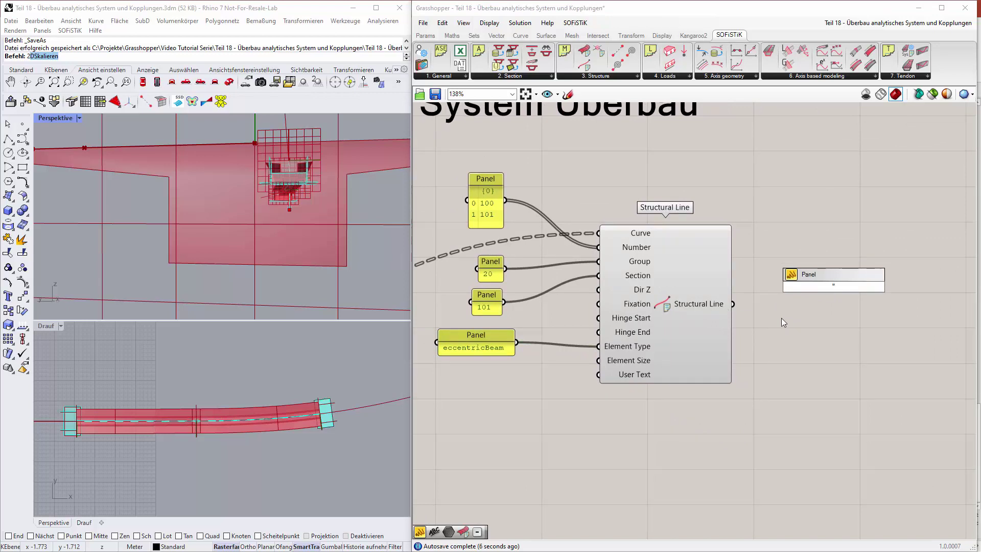
key("Return")
left_click_drag(733, 304, 776, 287)
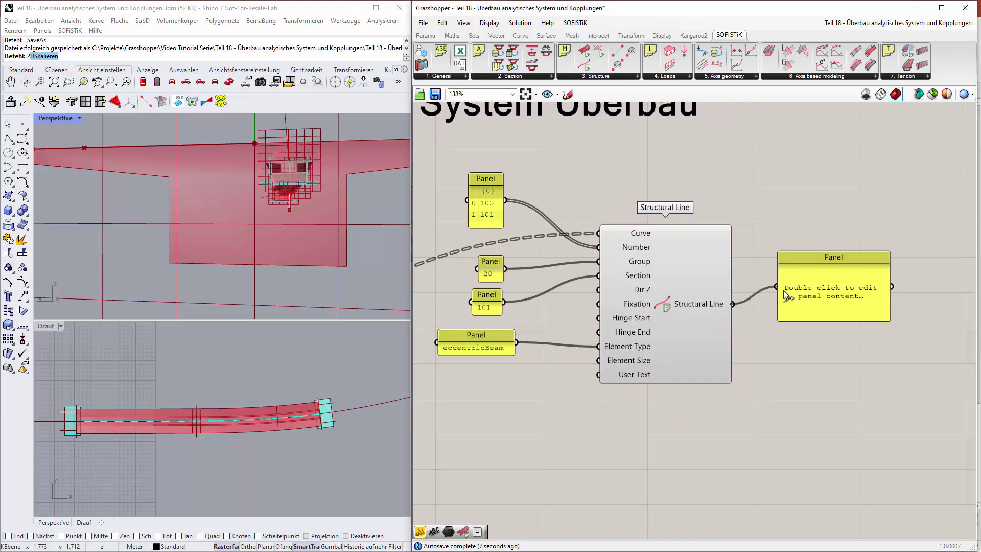
Step: Enlarge the panel connected to the Structural Line output so its full content fits
mouse_move(860, 321)
left_mouse_down()
mouse_move(862, 365)
mouse_move(865, 338)
left_mouse_up()
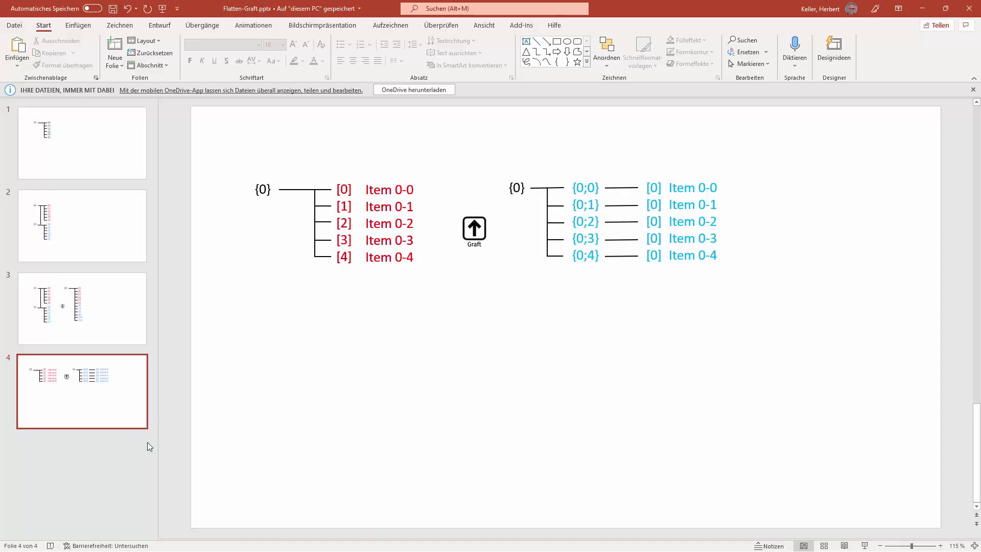
Step: Compare the Flatten and Graft diagrams in the Flatten-Graft.pptx PowerPoint presentation and return to Grasshopper
left_click(114, 322)
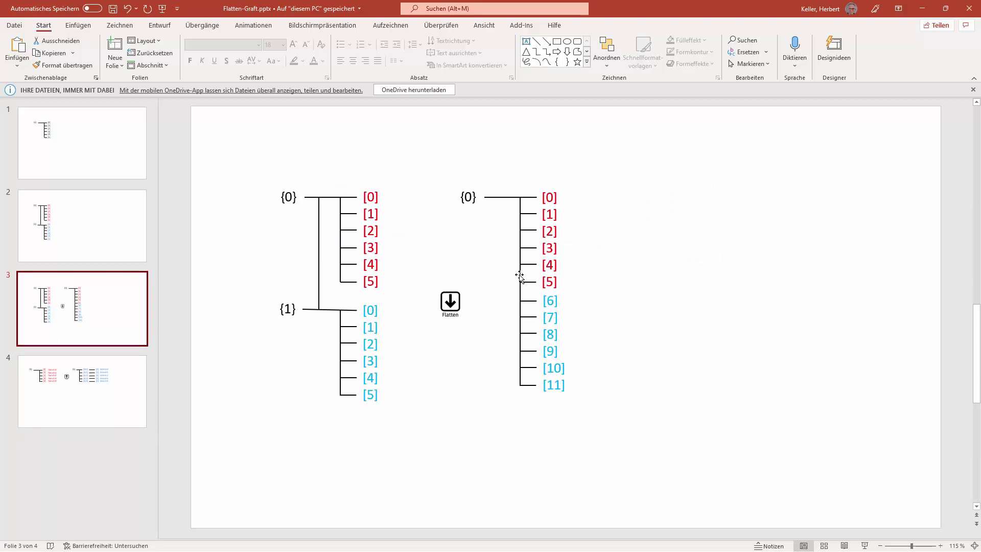
left_click(101, 404)
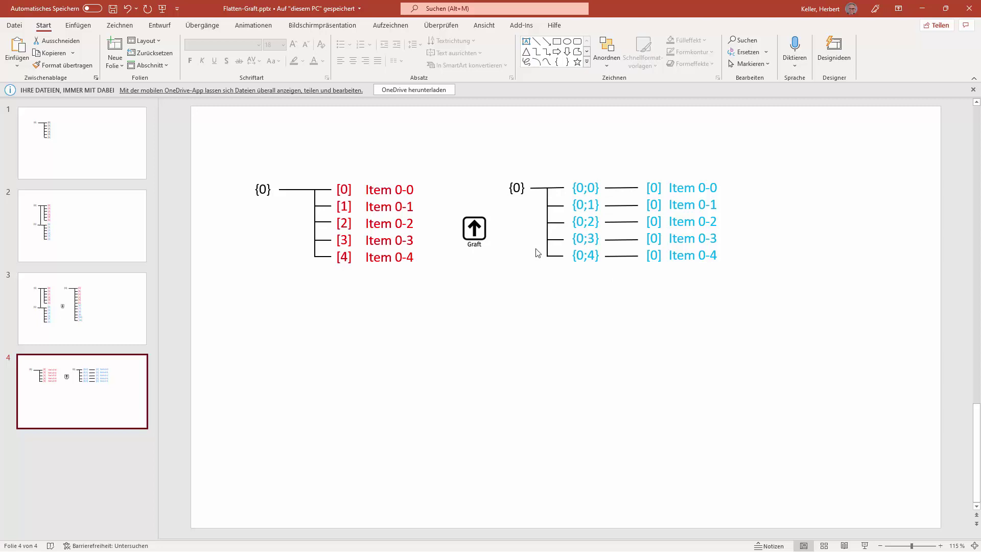
key("alt+Tab")
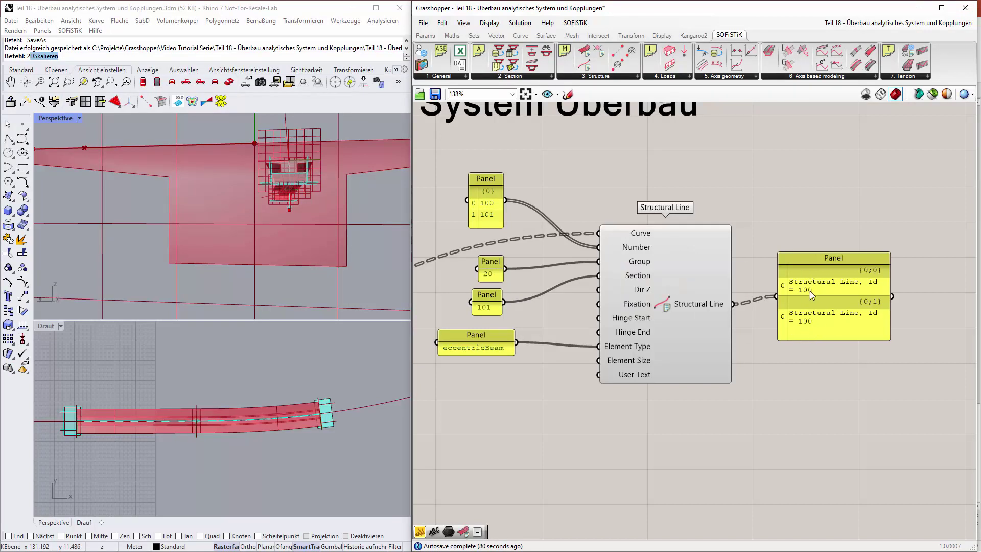
Step: Graft the Number input of Structural Line and check the labelled lines in the Rhino viewports
right_click(608, 249)
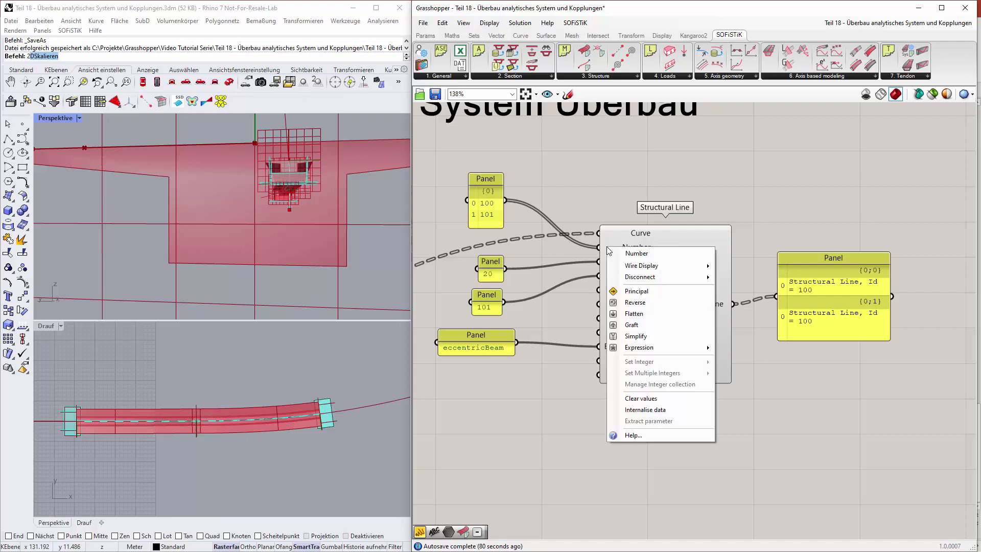
left_click(614, 327)
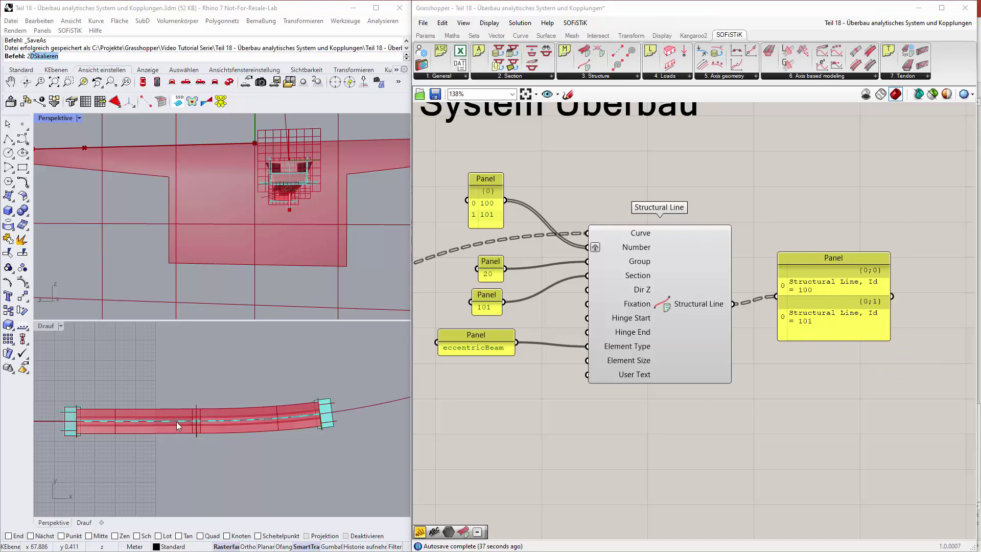
left_click(696, 330)
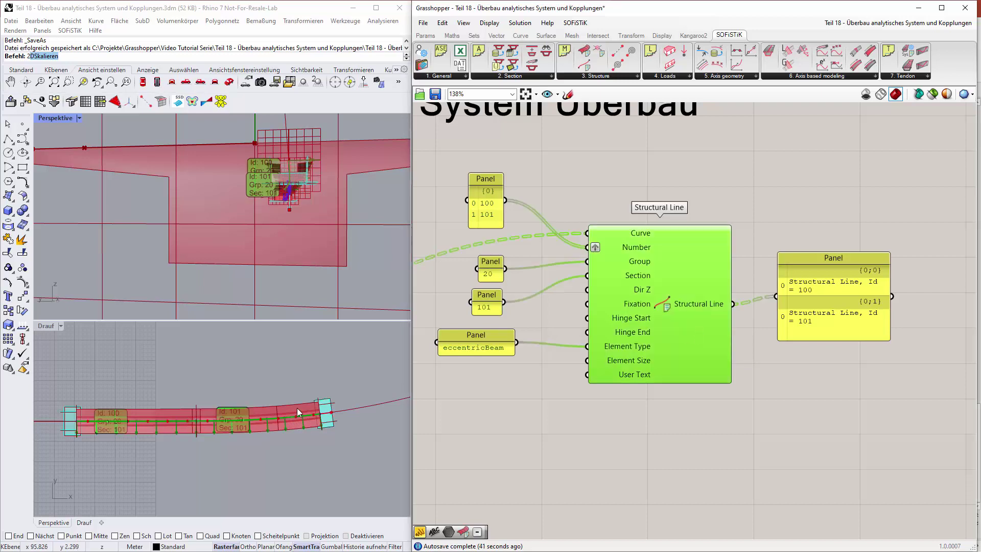
left_click(674, 410)
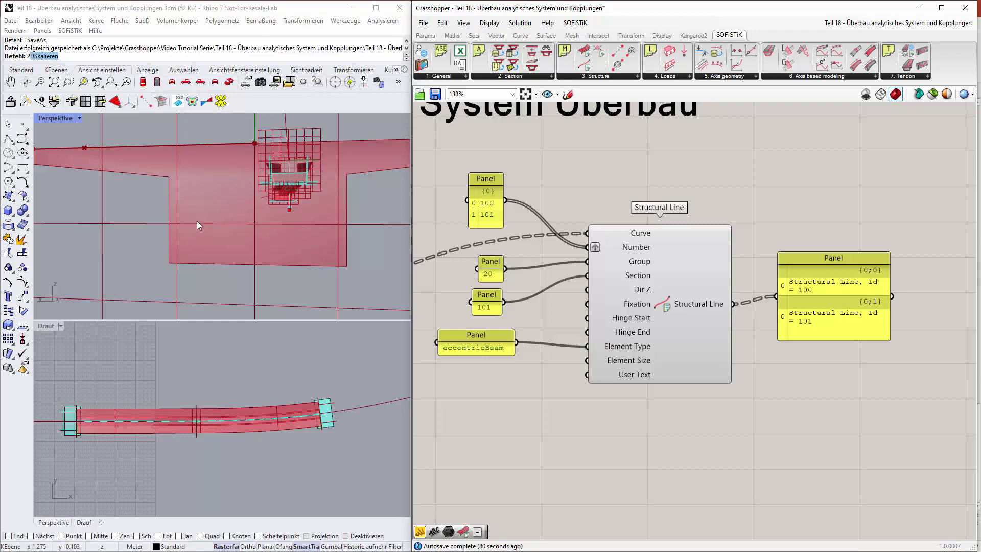
Step: Examine the numbered points along the girder section's bottom edge using View Section in the Querschnittsdefinition Überbau group
scroll(597, 389, "down", 5)
right_click_drag(598, 389, 838, 327)
scroll(842, 332, "down", 5)
scroll(625, 284, "up", 10)
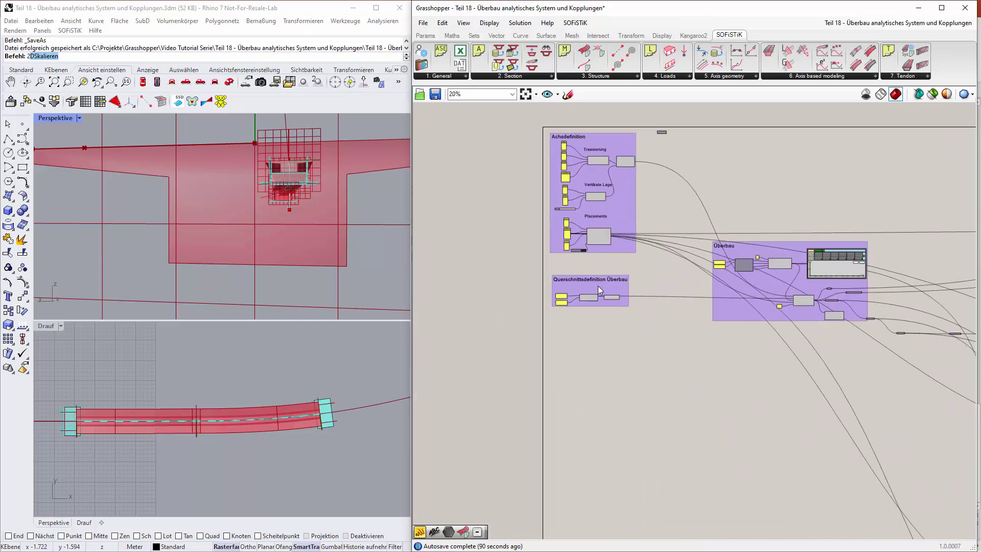
scroll(905, 327, "up", 1)
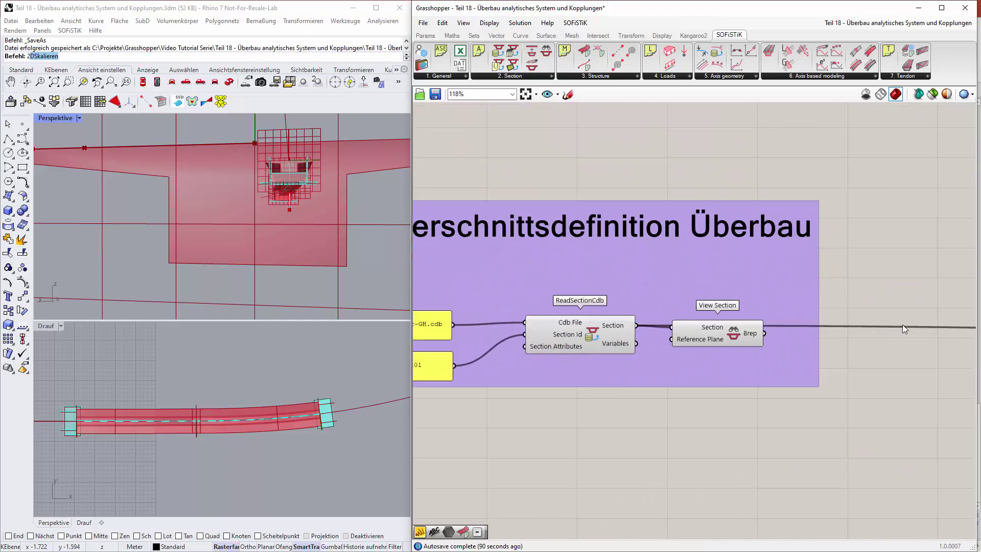
left_click(725, 330)
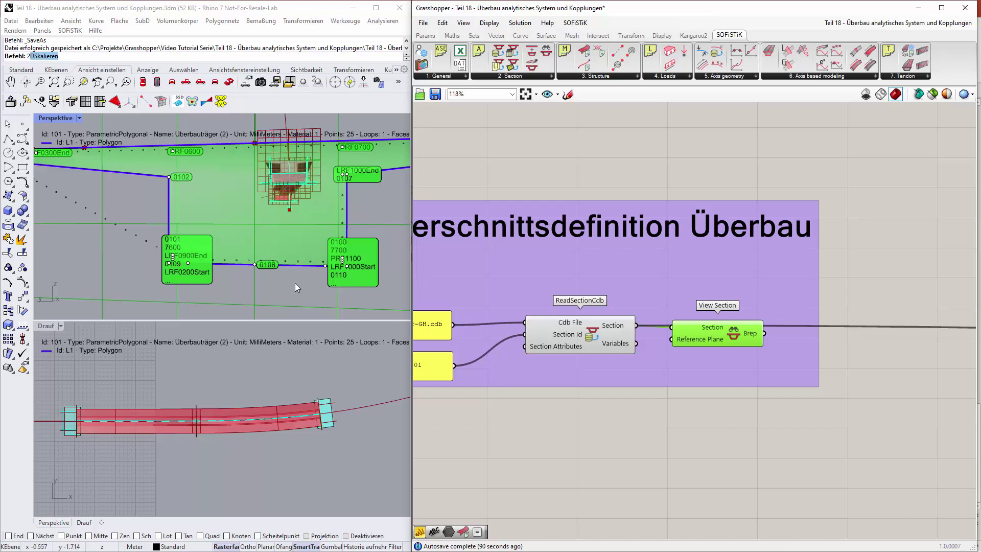
scroll(280, 275, "up", 3)
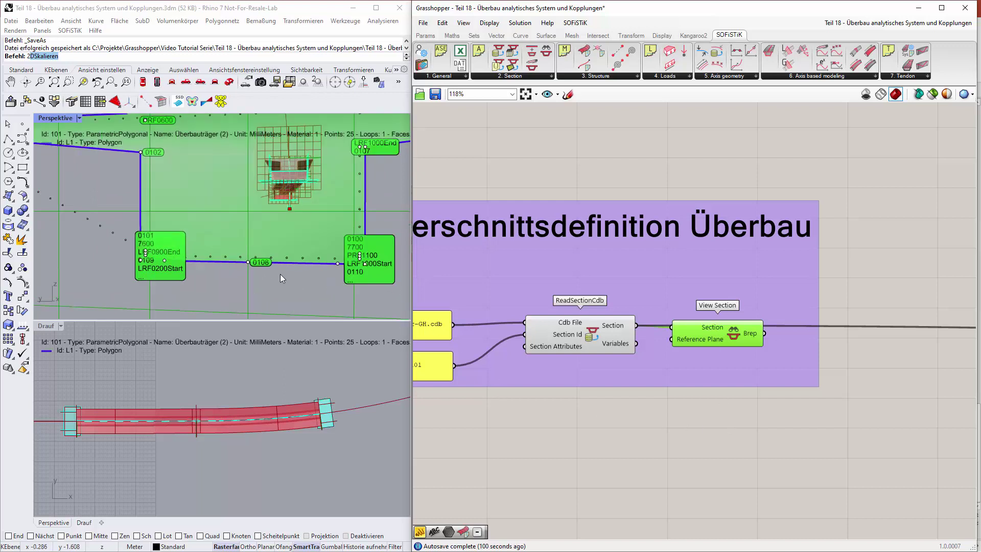
scroll(351, 270, "up", 3)
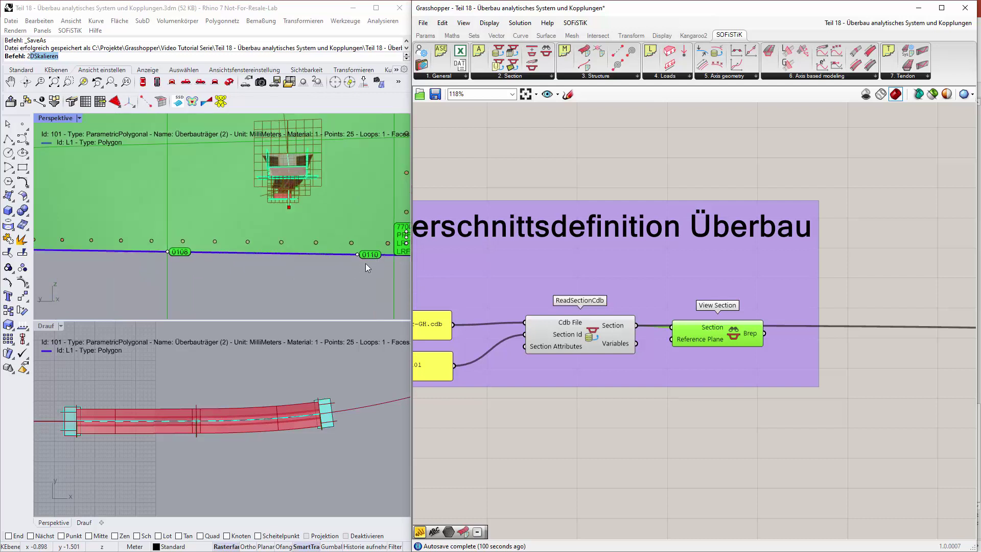
scroll(362, 264, "down", 1)
scroll(81, 255, "up", 3)
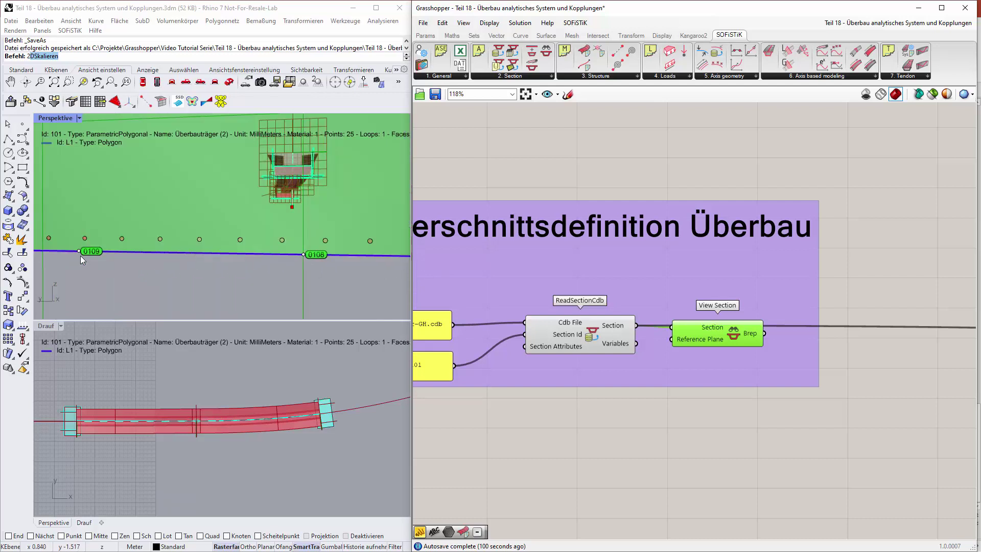
scroll(151, 261, "down", 3)
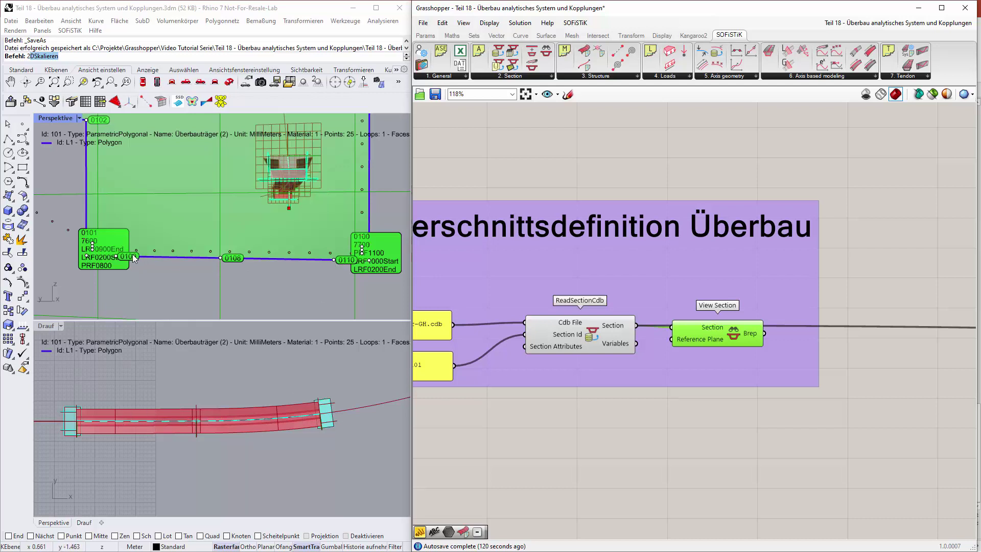
scroll(286, 223, "down", 4)
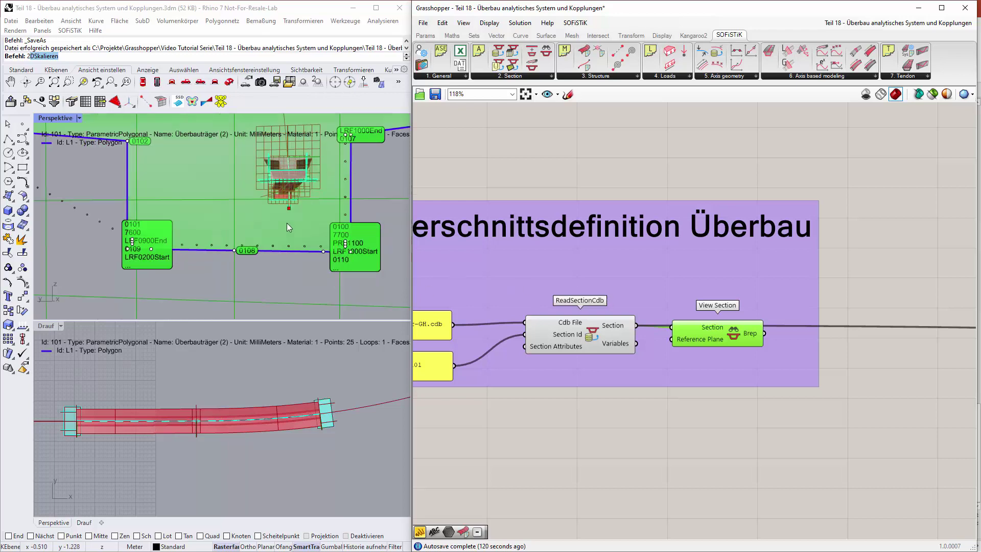
left_click(868, 291)
Step: Add an Evaluate Section component below Interpolate Curve in the Analytische System Überbau area
scroll(868, 290, "down", 6)
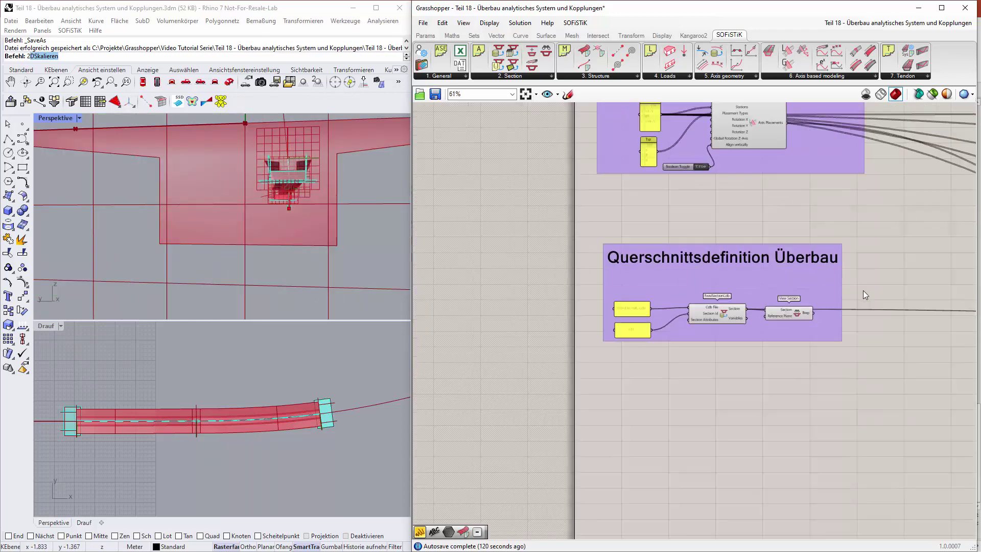
right_click_drag(856, 337, 656, 347)
scroll(656, 347, "down", 5)
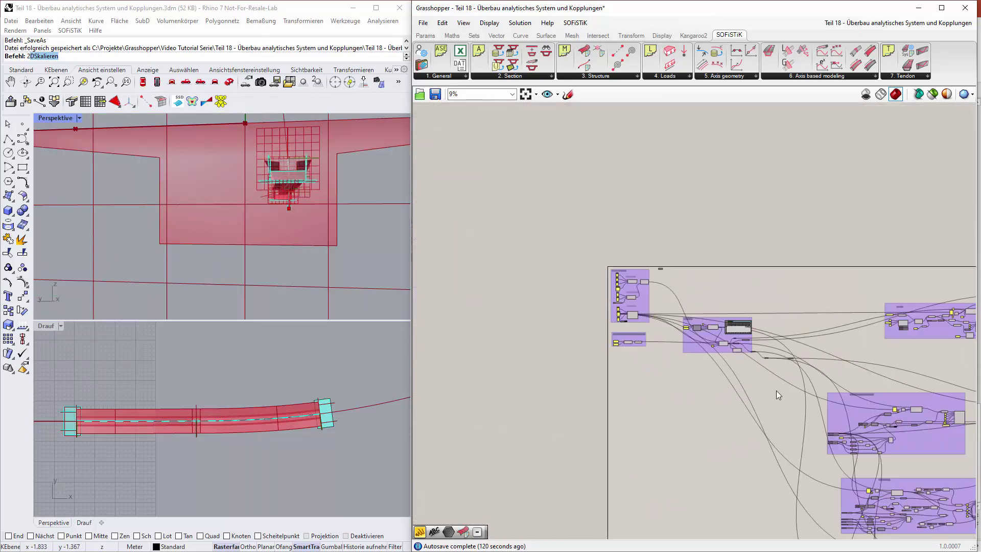
scroll(800, 239, "up", 1)
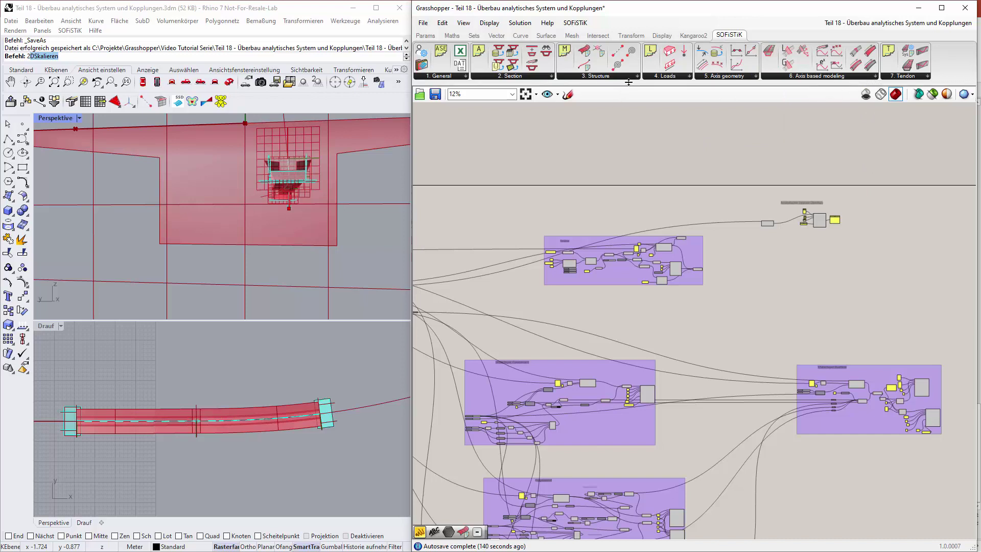
left_click(551, 78)
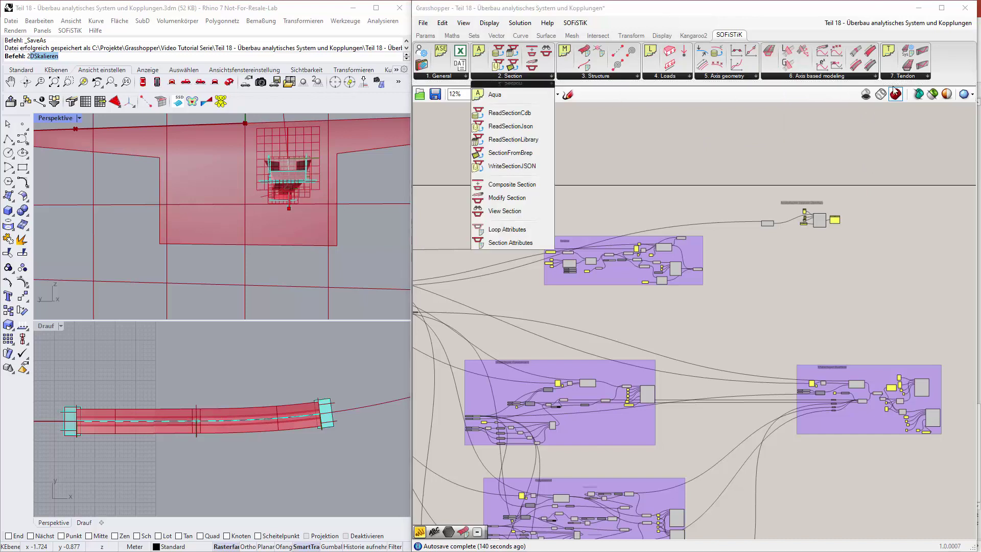
left_click(875, 77)
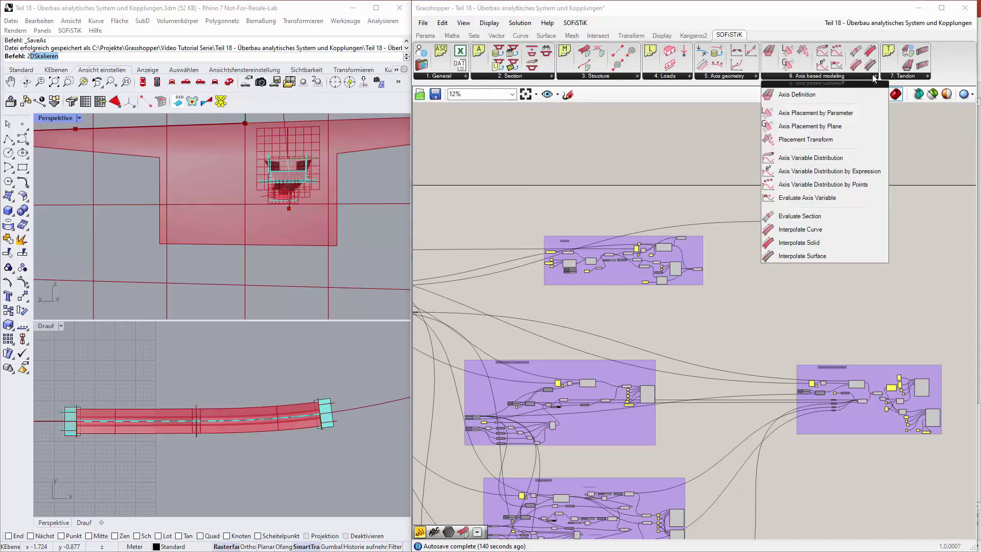
left_click(829, 216)
scroll(795, 253, "up", 3)
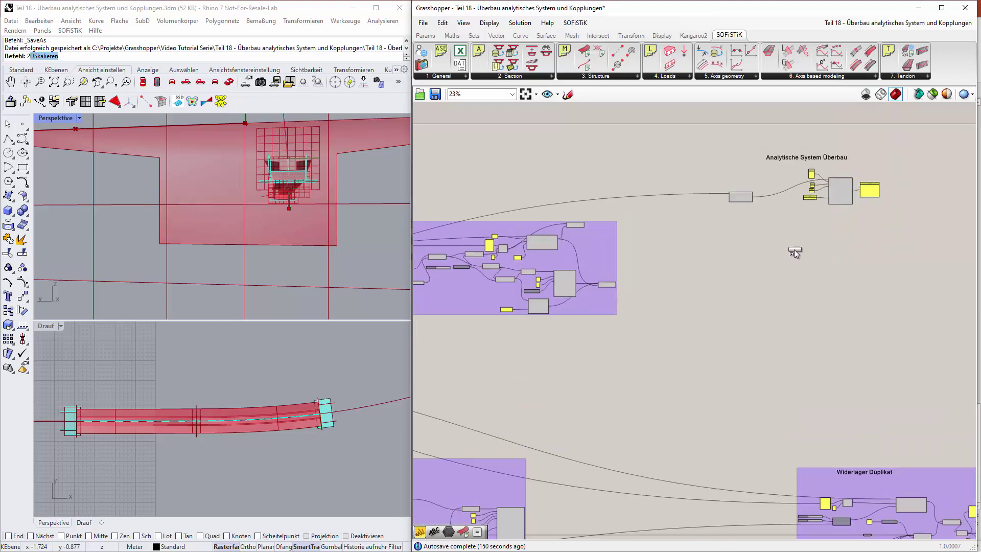
scroll(794, 249, "up", 6)
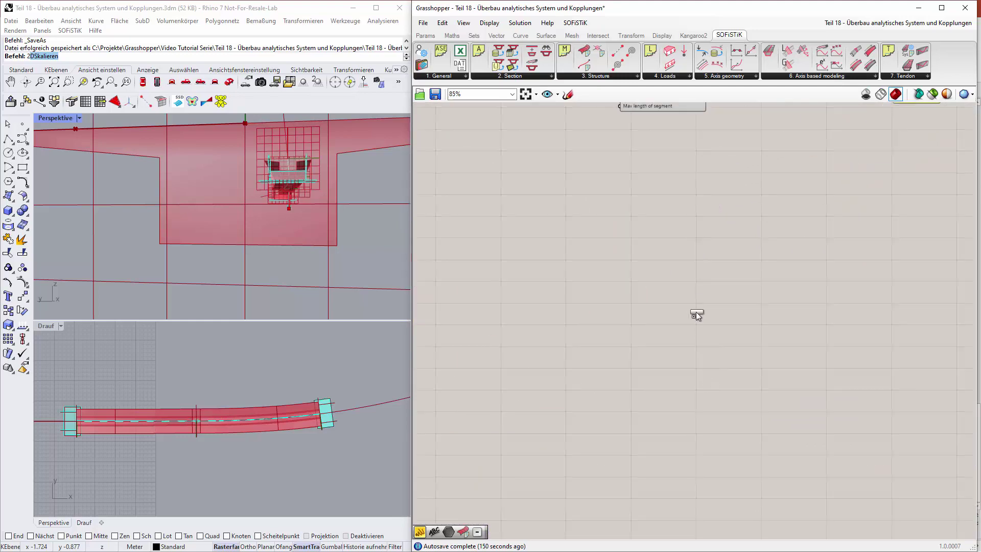
left_click(656, 201)
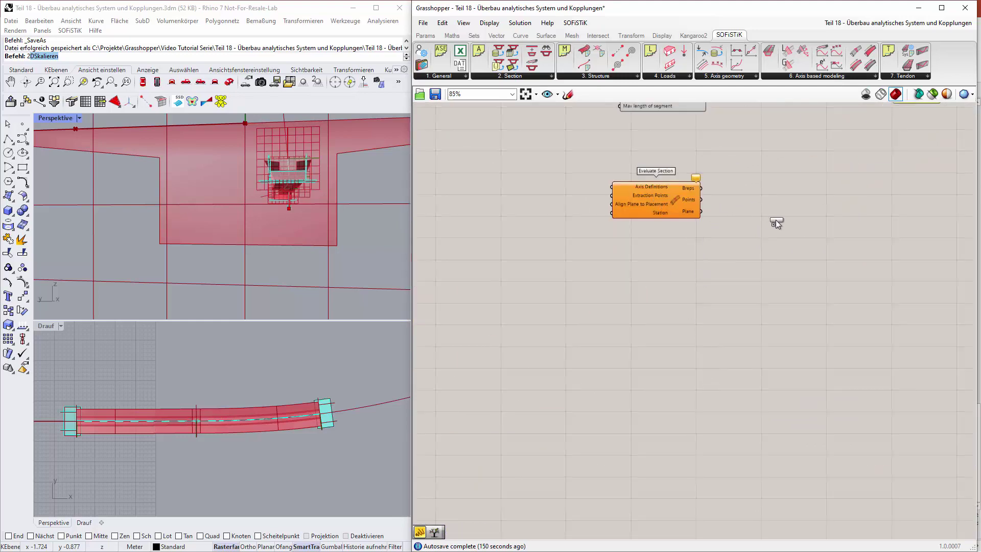
right_click_drag(766, 222, 757, 362)
left_click_drag(647, 354, 652, 336)
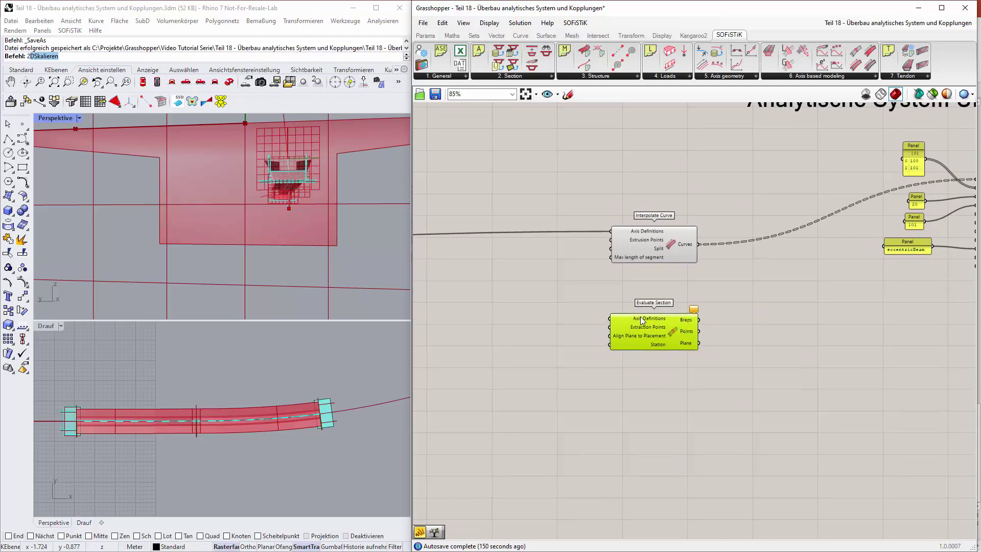
Step: Connect the Axis Definitions input of Evaluate Section to the Fundament Widerlager relay in the Überbau group
scroll(620, 366, "down", 3)
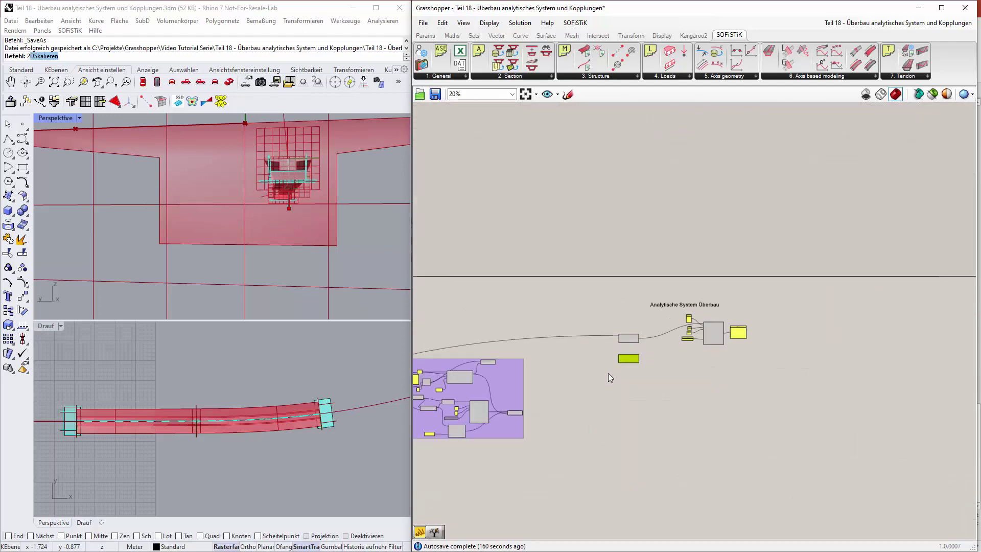
scroll(620, 366, "up", 4)
mouse_move(612, 305)
left_mouse_down()
mouse_move(551, 328)
mouse_move(609, 304)
left_mouse_up()
scroll(573, 309, "down", 5)
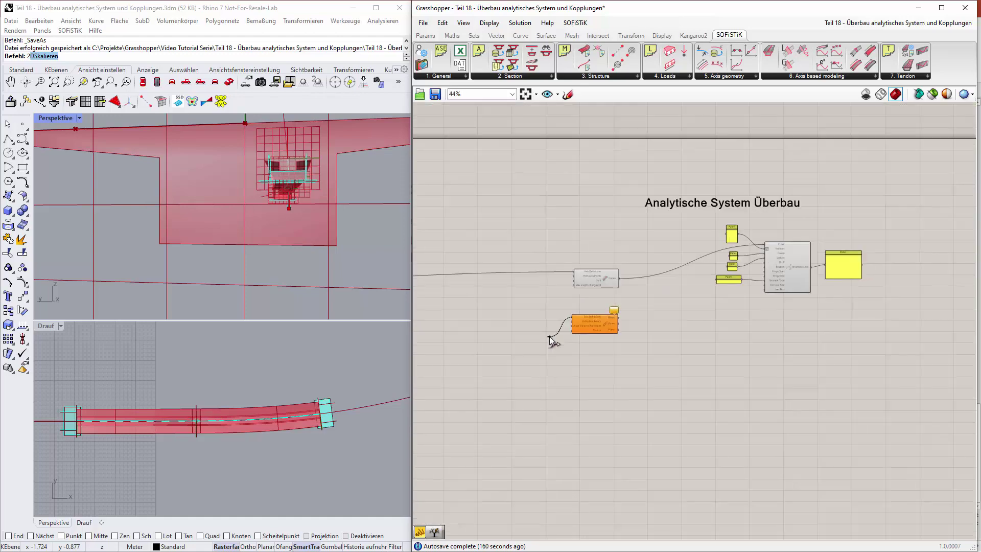
mouse_move(527, 368)
left_mouse_down()
mouse_move(369, 379)
mouse_move(455, 390)
mouse_move(542, 385)
mouse_move(588, 352)
mouse_move(602, 287)
mouse_move(541, 312)
left_mouse_up()
scroll(541, 384, "up", 8)
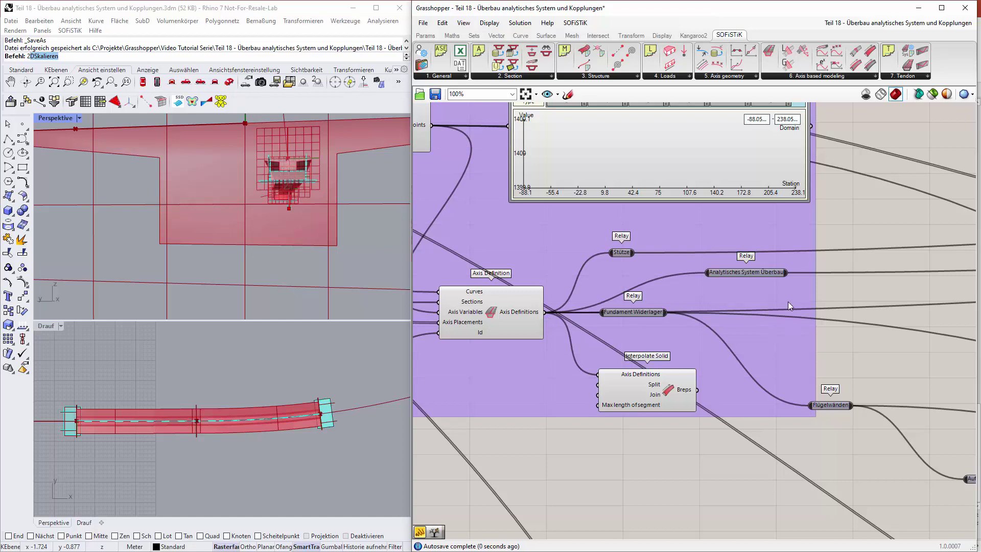
Step: Insert a relay in the new Evaluate Section wire, place it below the Analytisches System Überbau relay and feed it from that relay
scroll(805, 307, "up", 1)
double_click(805, 309)
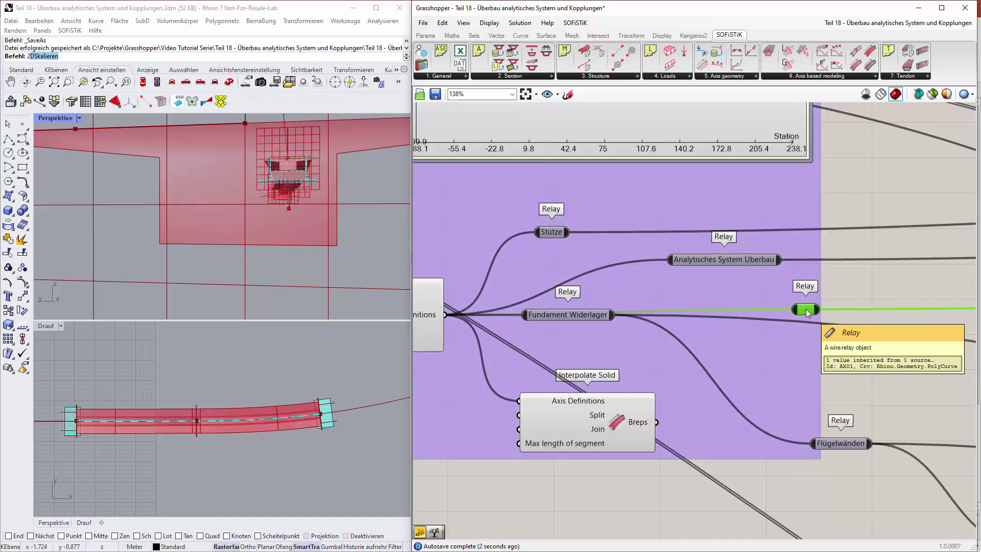
left_click_drag(805, 307, 869, 281)
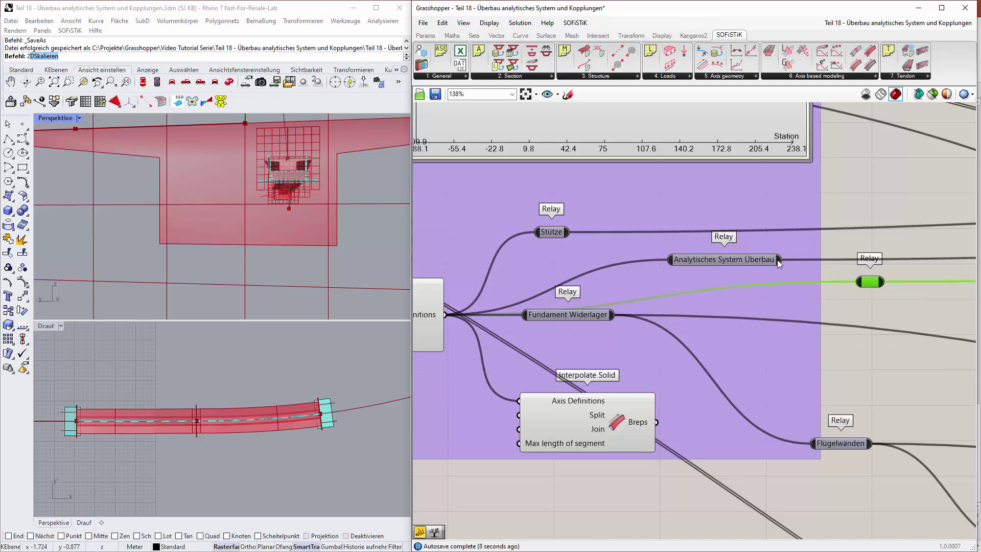
left_click_drag(778, 259, 857, 283)
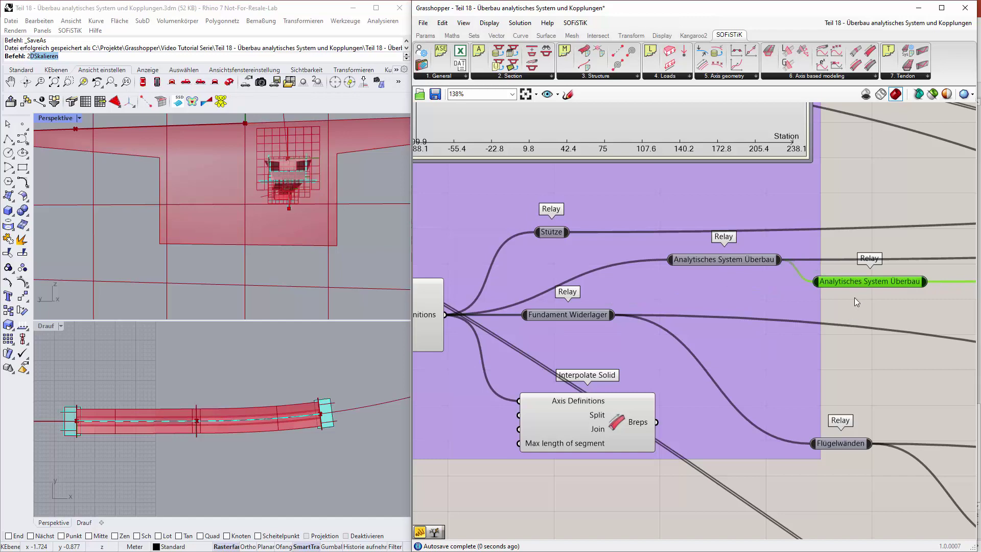
Step: Move Evaluate Section closer beneath Interpolate Curve and align it with that component
scroll(854, 297, "down", 6)
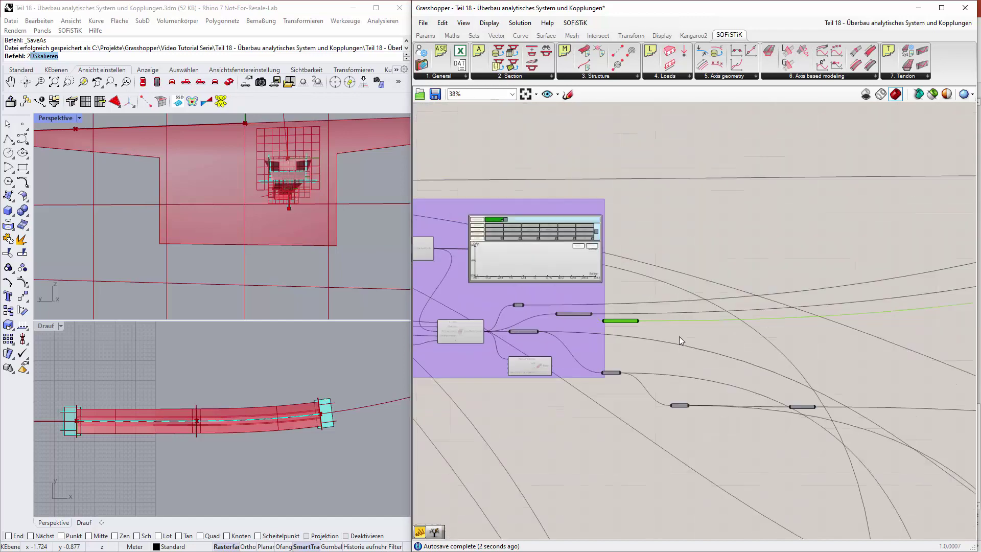
scroll(679, 336, "down", 2)
right_click_drag(798, 370, 528, 381)
right_click_drag(920, 335, 606, 396)
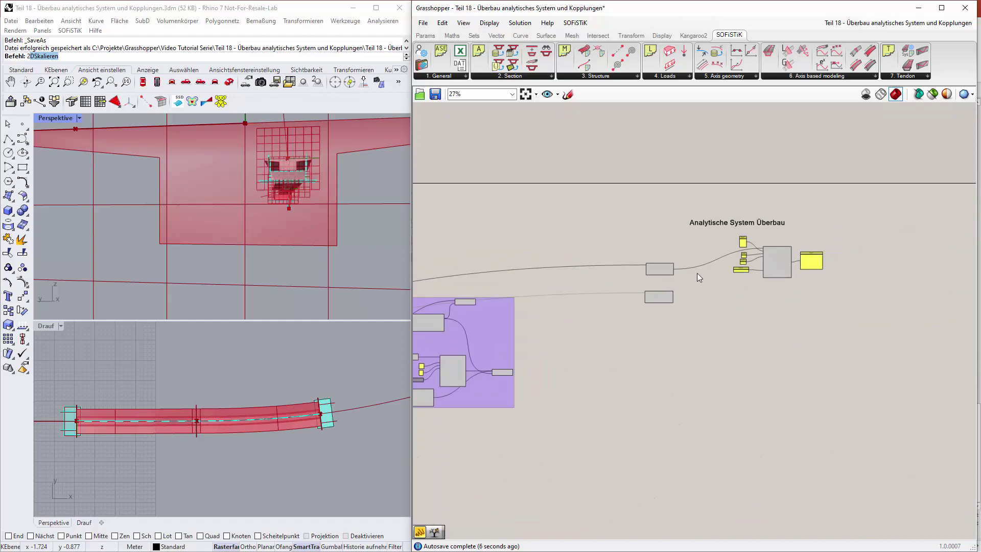
scroll(695, 272, "up", 4)
scroll(631, 335, "up", 3)
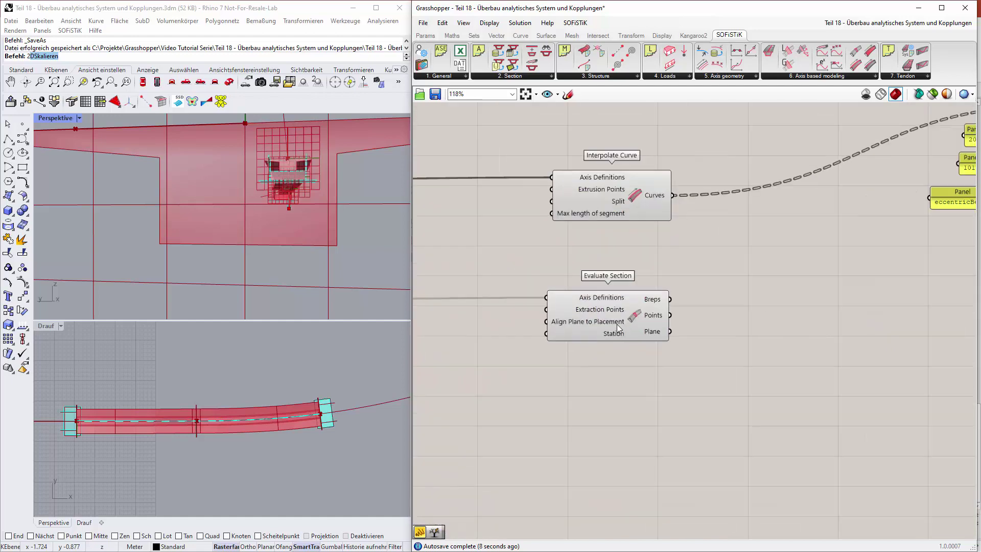
left_click_drag(608, 310, 612, 293)
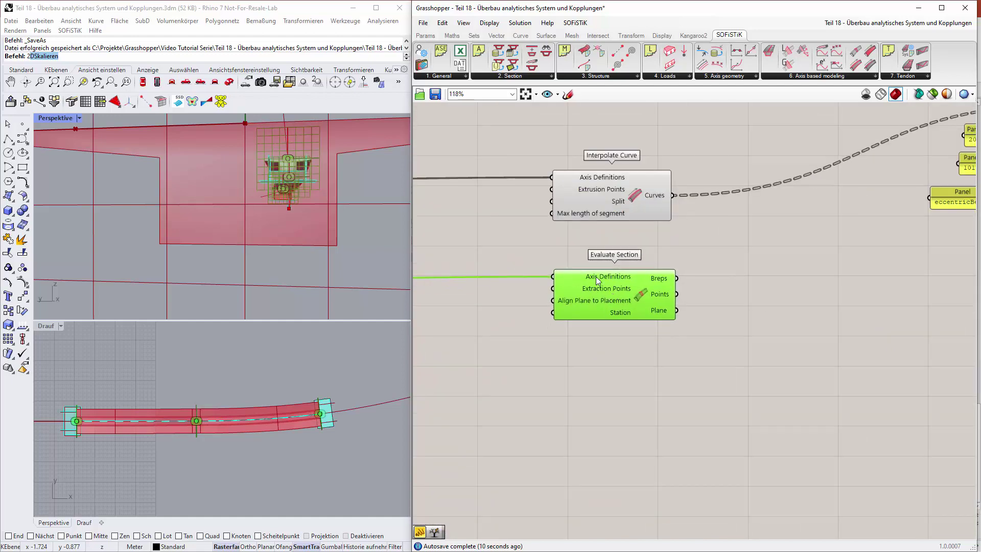
Step: Add a panel beside Evaluate Section and feed it from the component's Points output
mouse_move(602, 286)
left_click(785, 275)
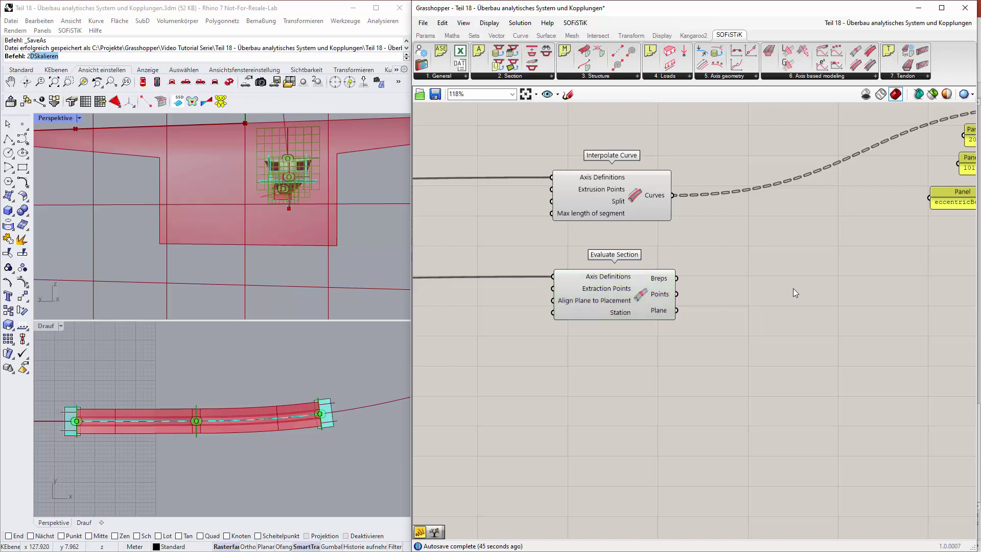
double_click(782, 284)
type("panel")
key("Return")
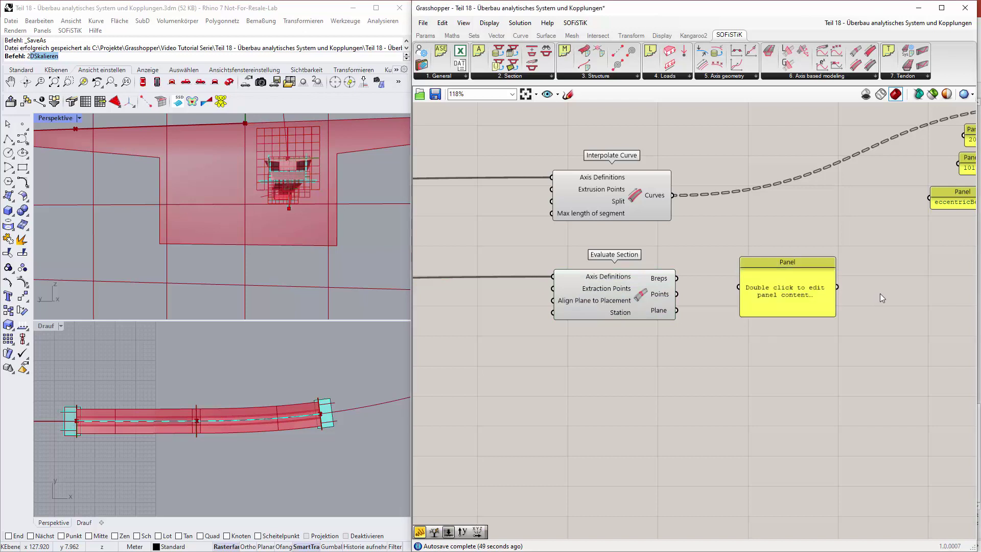
left_click_drag(676, 293, 738, 287)
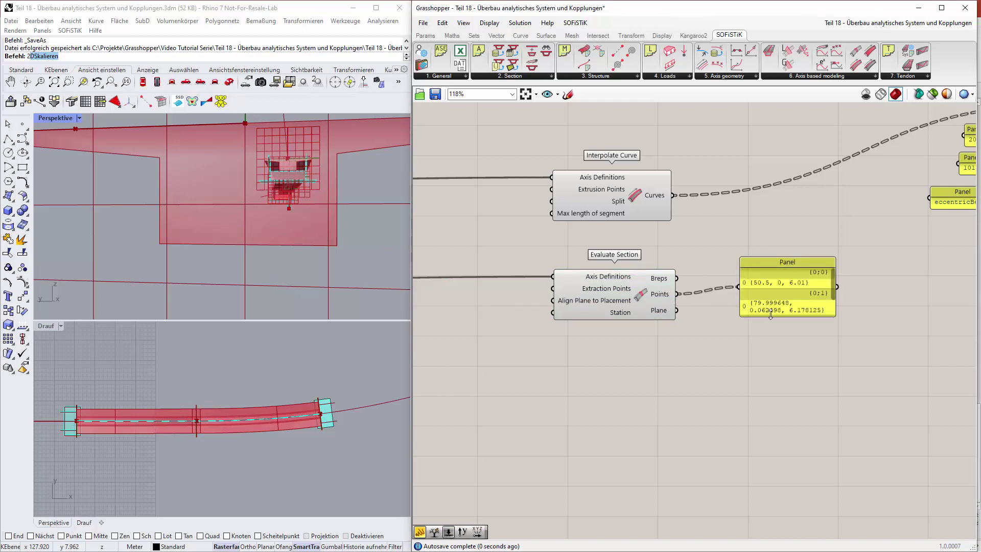
Step: Resize the panel to fit all its point entries and move it slightly higher, beside Evaluate Section
left_click_drag(793, 316, 795, 366)
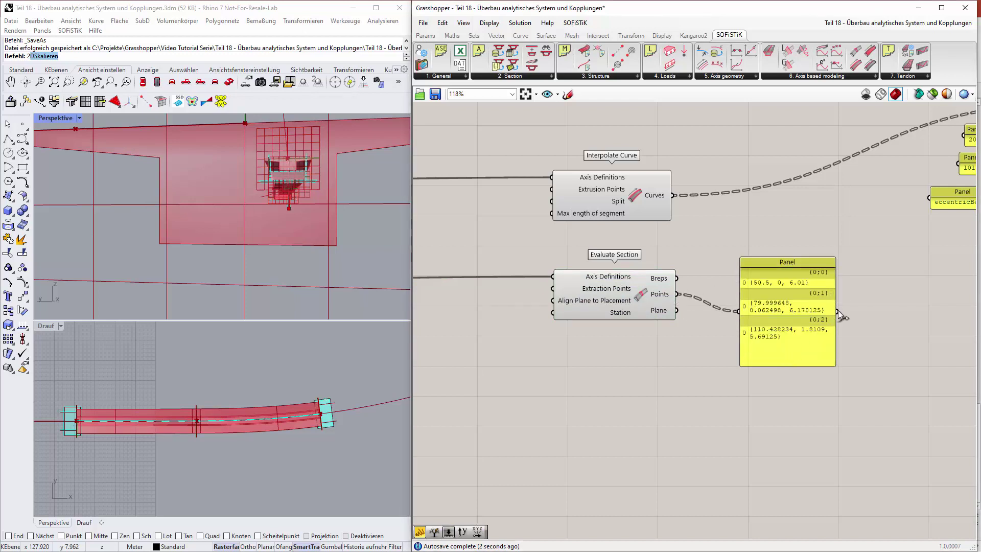
left_click_drag(833, 310, 853, 310)
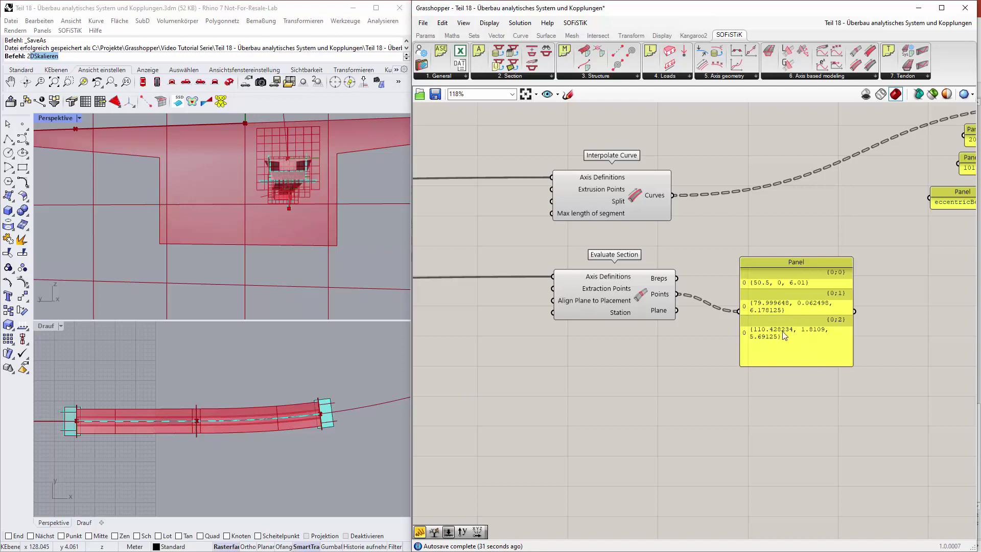
left_click_drag(804, 366, 811, 350)
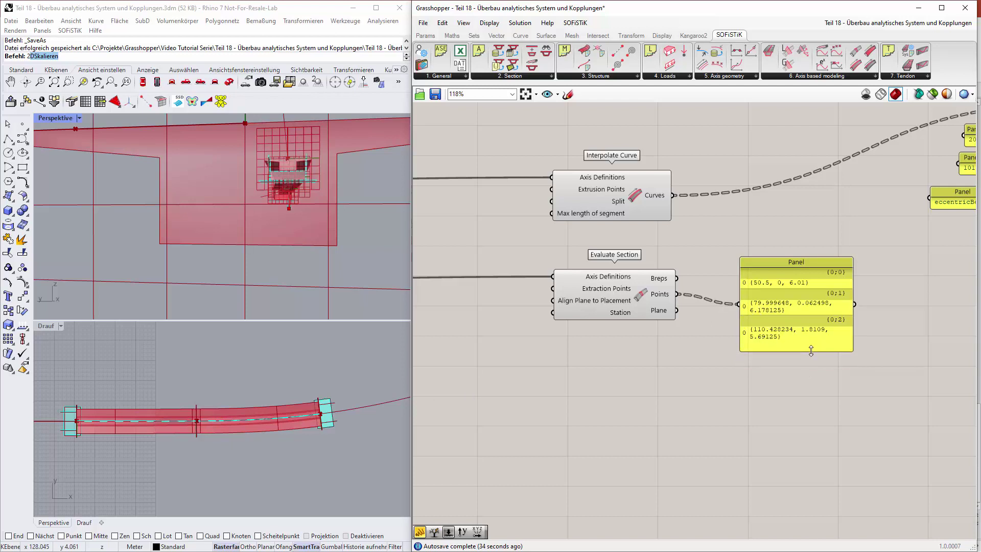
left_click(793, 288)
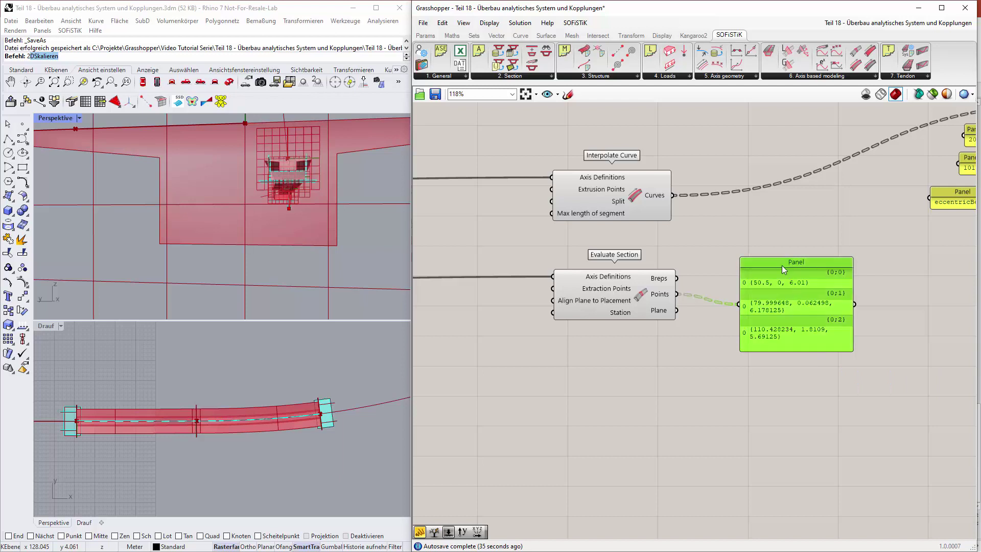
left_click_drag(784, 269, 781, 229)
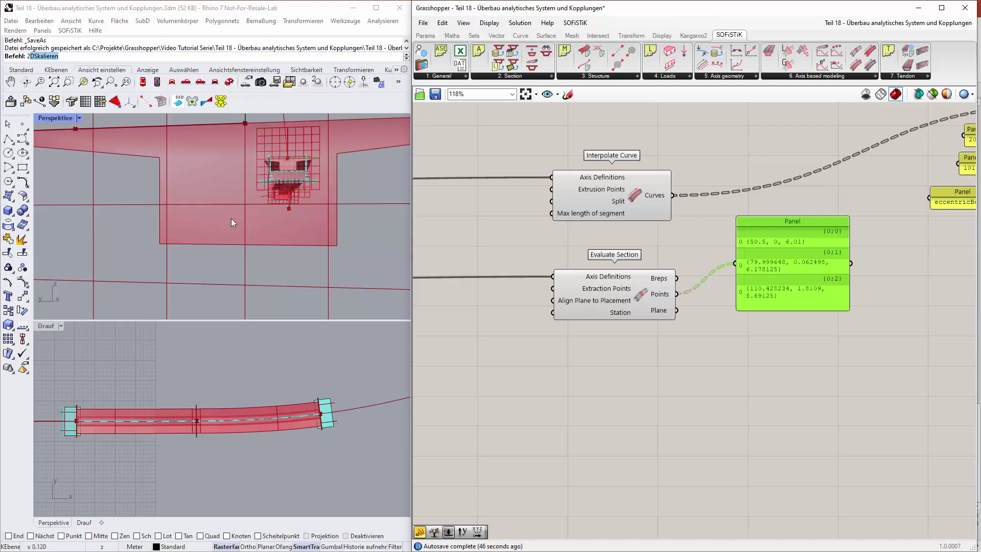
Step: Duplicate the Evaluate Section component with its Axis Definitions connection and place the copy directly below the original
left_click(617, 297)
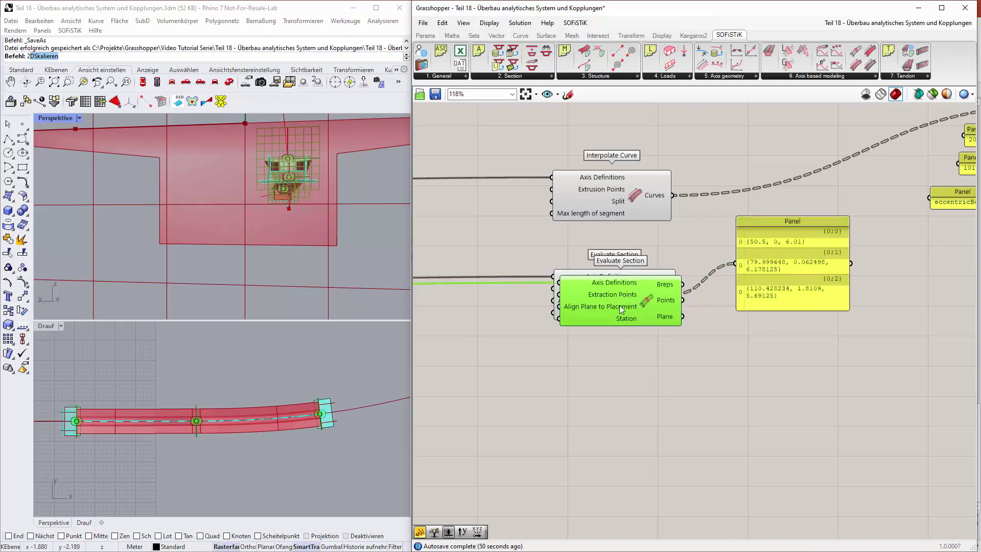
key("ctrl+v")
left_click_drag(622, 394, 618, 381)
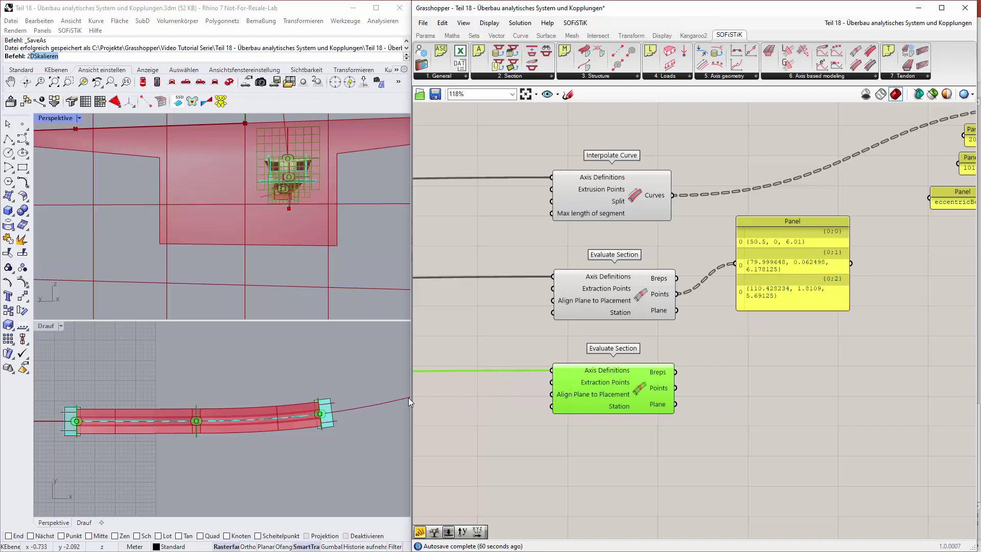
left_click(455, 394)
Step: Preview the View Section component in the Querschnittsdefinition Überbau group and examine the point numbers along the section's lower edge
scroll(454, 395, "down", 2)
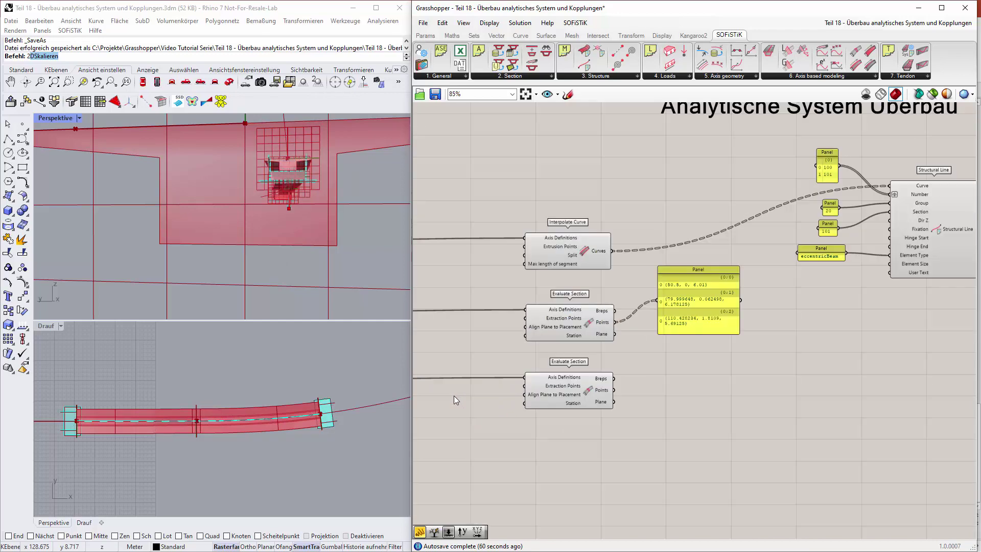
right_click_drag(568, 387, 690, 347)
scroll(690, 347, "down", 8)
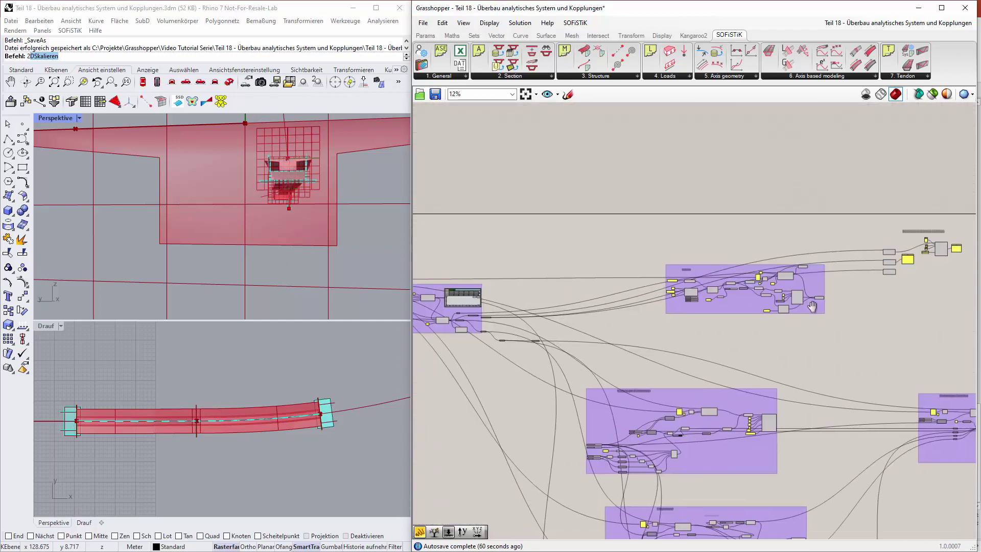
scroll(549, 286, "up", 8)
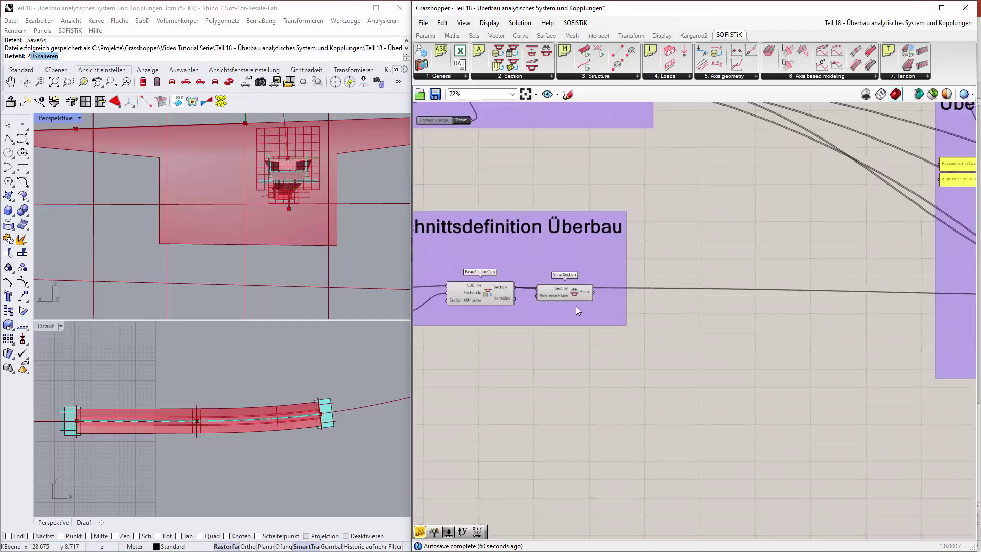
left_click(566, 294)
scroll(321, 249, "up", 4)
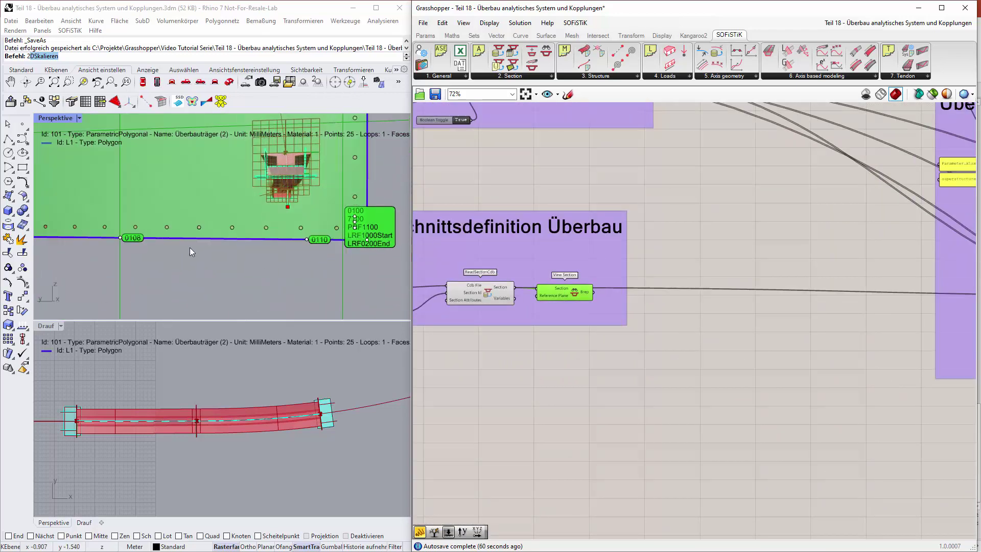
right_click_drag(203, 271, 78, 245)
right_click_drag(257, 268, 167, 260, "shift")
scroll(651, 324, "down", 6)
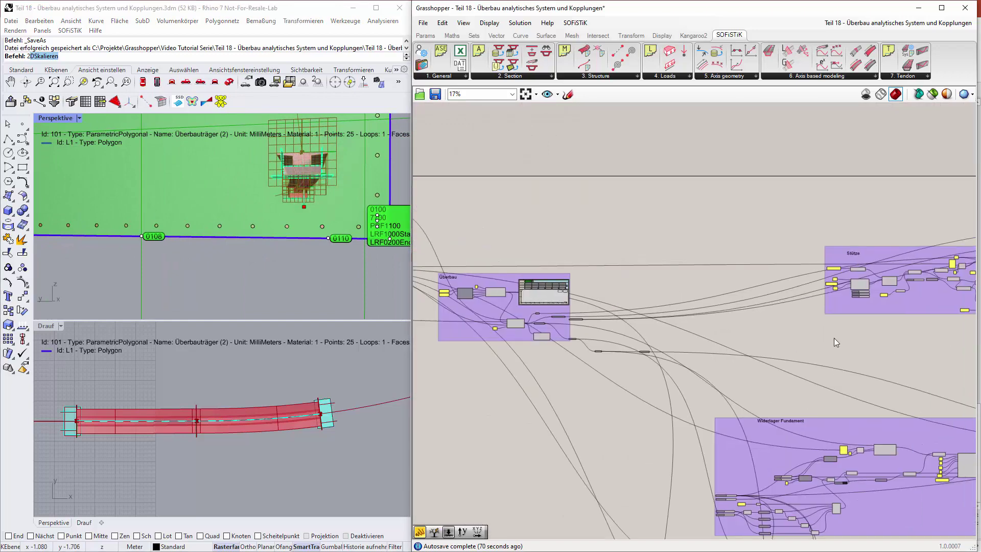
Step: Add a panel containing 0109 in front of the lower Evaluate Section component's inputs
right_click_drag(916, 314, 489, 320)
scroll(743, 287, "up", 8)
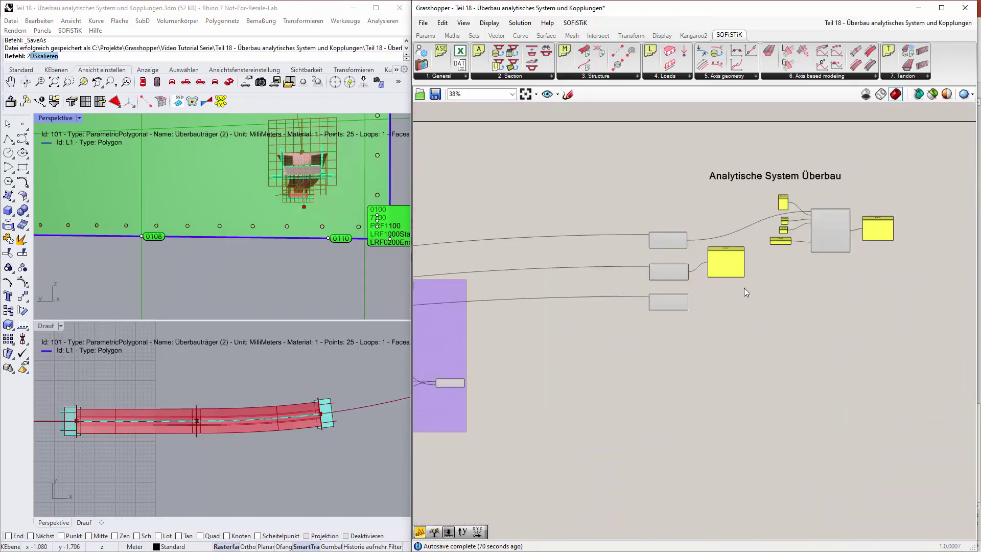
scroll(694, 339, "up", 3)
scroll(669, 369, "down", 3)
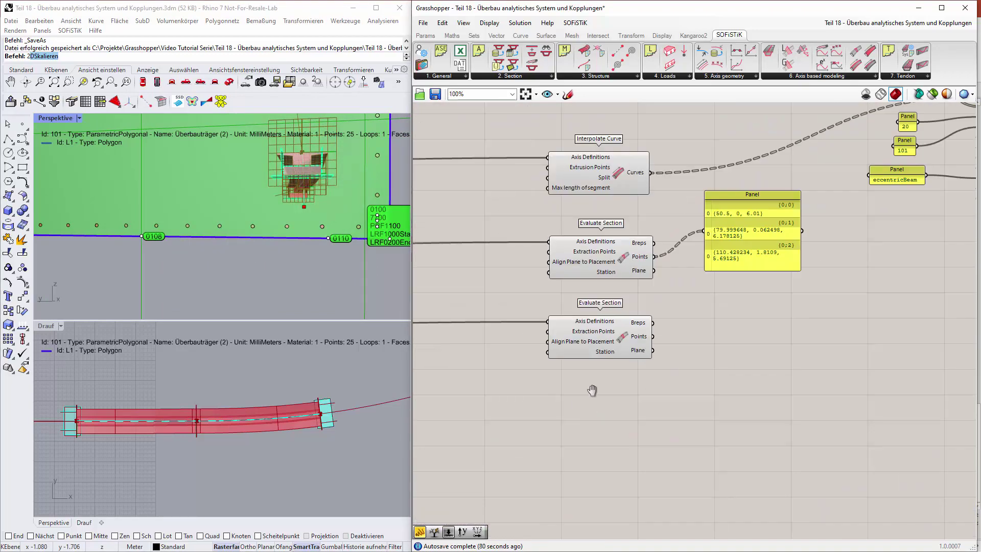
scroll(553, 338, "up", 1)
double_click(538, 318)
type("\"")
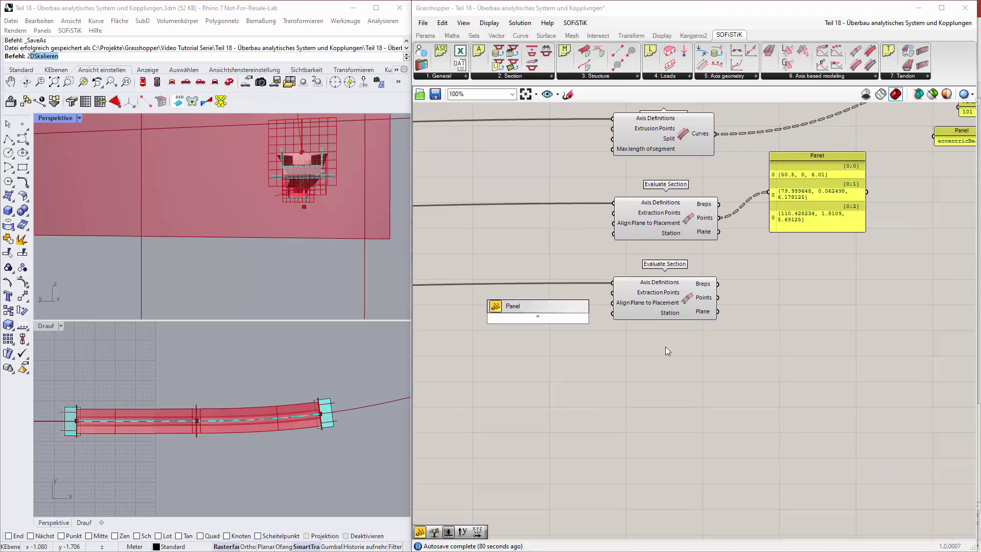
type("0109")
key("Return")
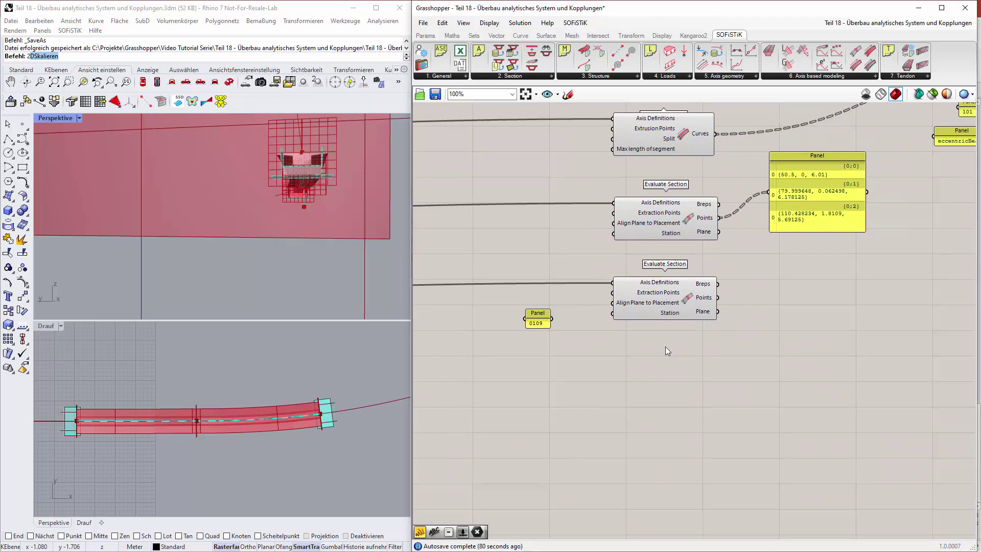
Step: Add 0110 as a second list item in the 0109 panel and connect it to the lower Evaluate Section's Extraction Points
right_click(546, 317)
left_click(578, 334)
right_click(541, 319)
left_click(573, 326)
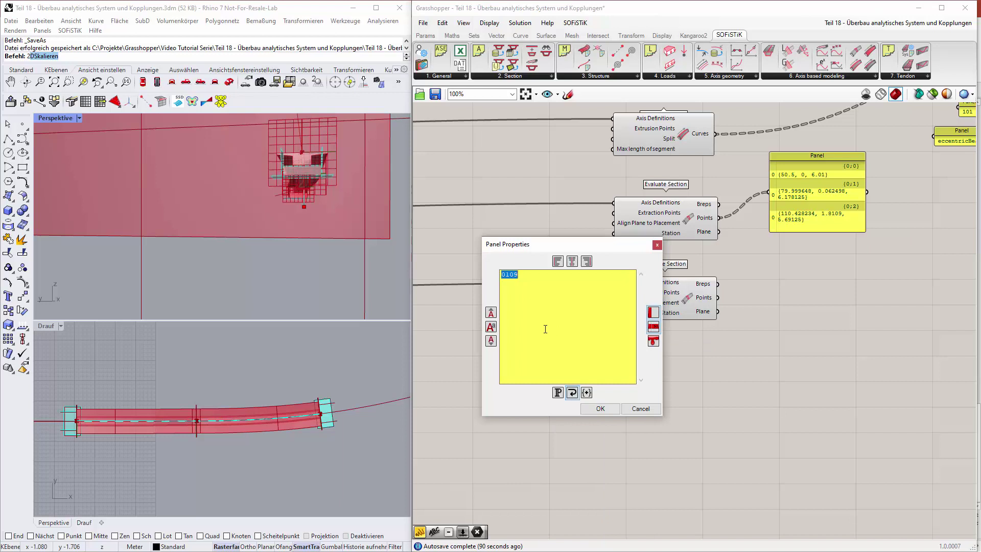
left_click(531, 281)
type("0110")
left_click(599, 408)
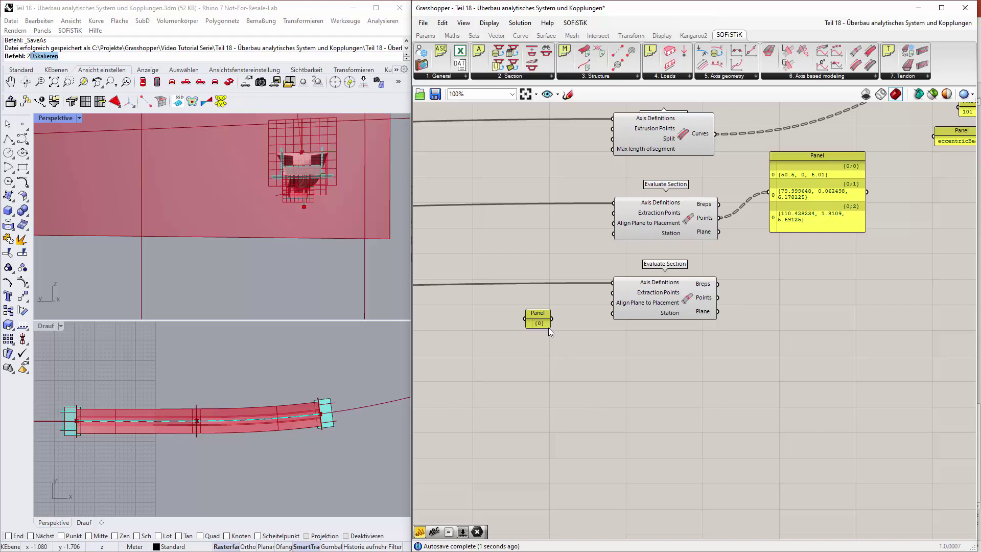
left_click_drag(550, 312, 613, 296)
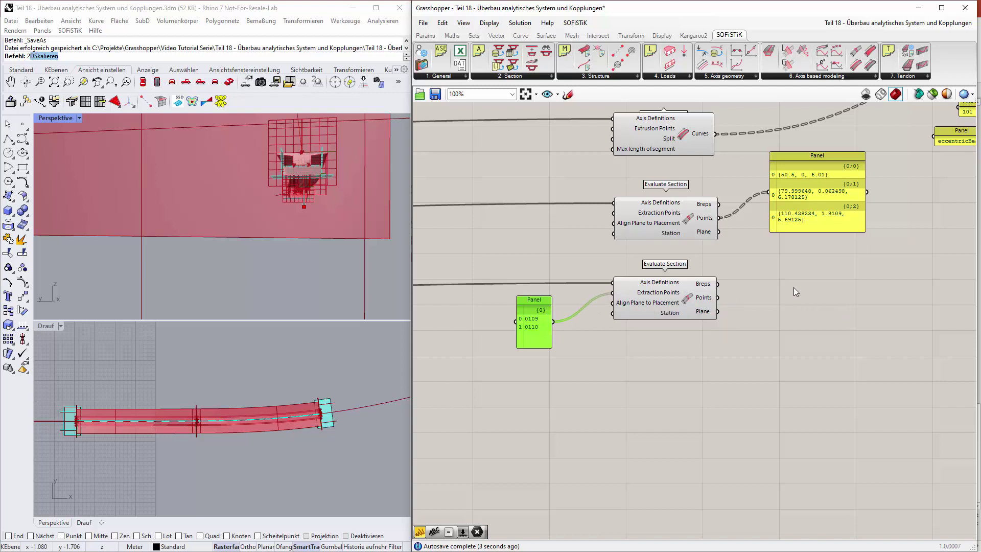
double_click(820, 296)
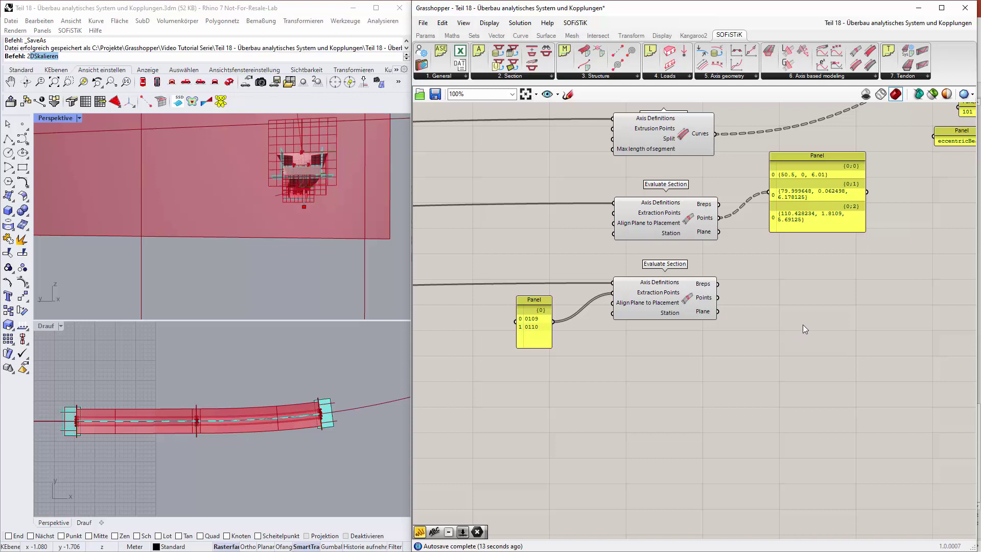
Step: Add a SOFiSTiK Coupling component below the Structural Line component in the Analytische System Überbau area
scroll(192, 250, "down", 3)
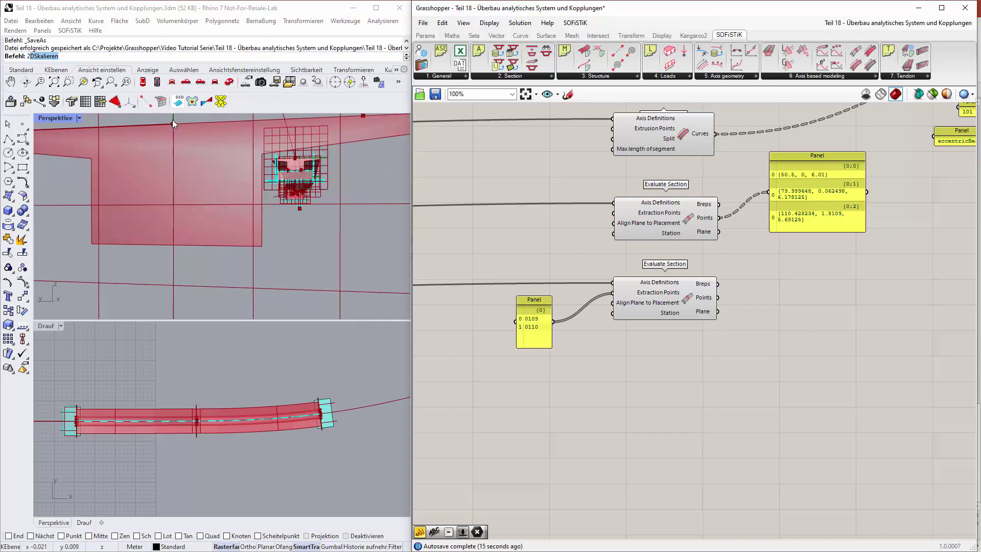
scroll(809, 303, "down", 3)
right_click_drag(809, 303, 675, 344)
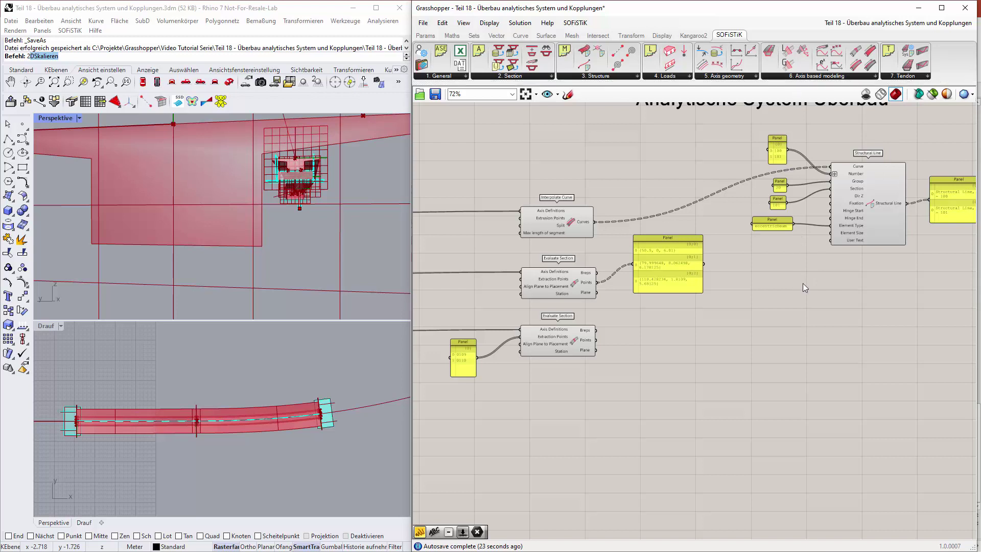
left_click(637, 76)
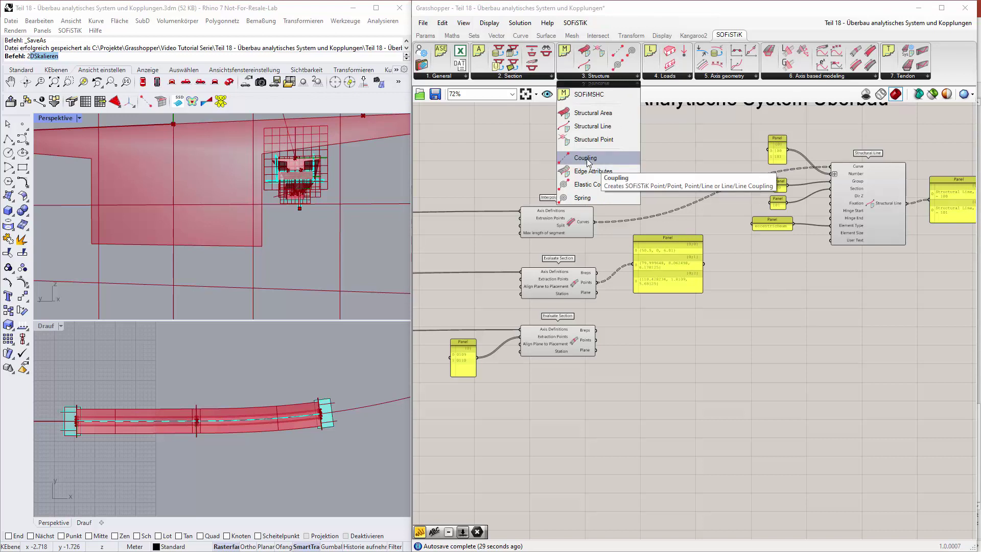
left_click_drag(586, 158, 789, 315)
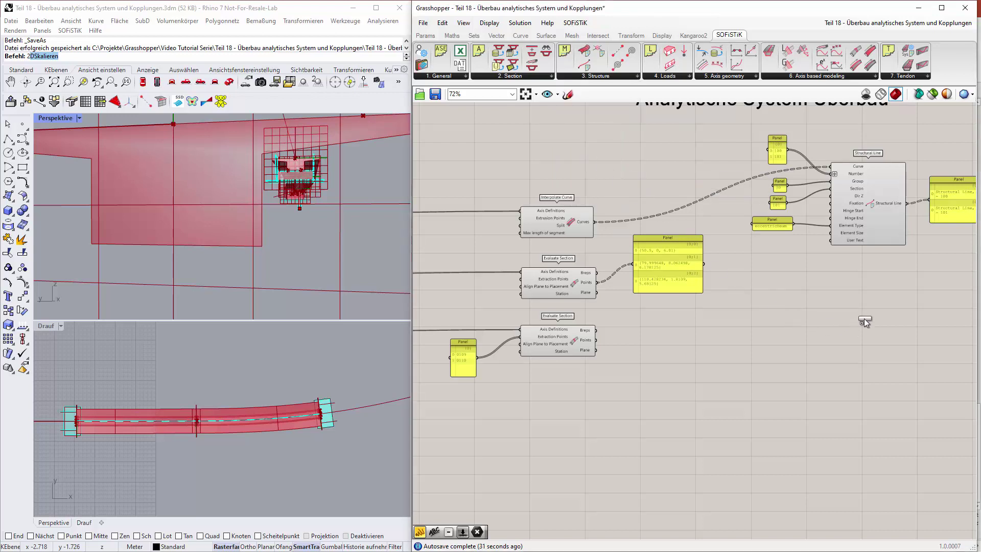
left_click_drag(847, 307, 832, 323)
scroll(878, 307, "up", 3)
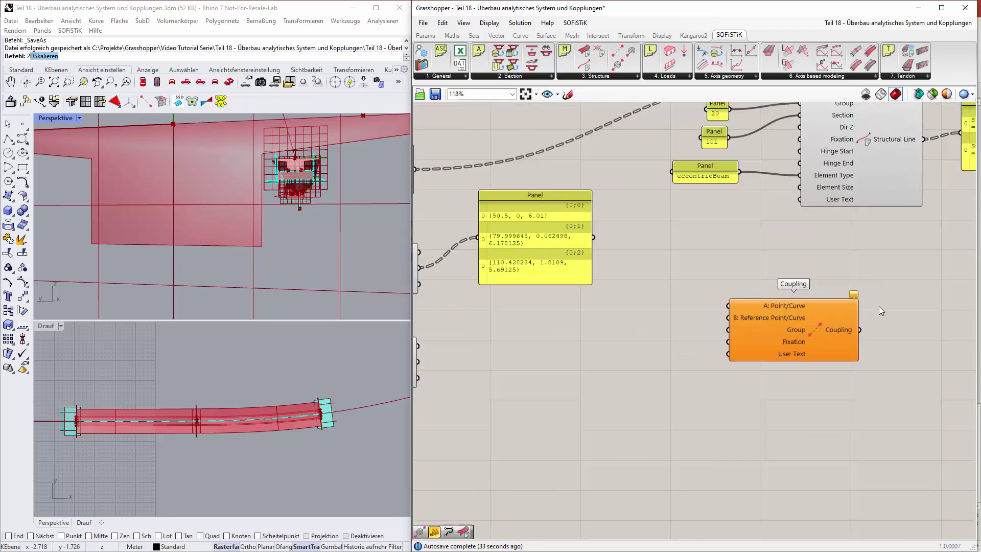
Step: Connect the upper Evaluate Section's Points to Coupling input A and the lower Evaluate Section's Points to reference input B
right_click_drag(807, 383, 857, 393)
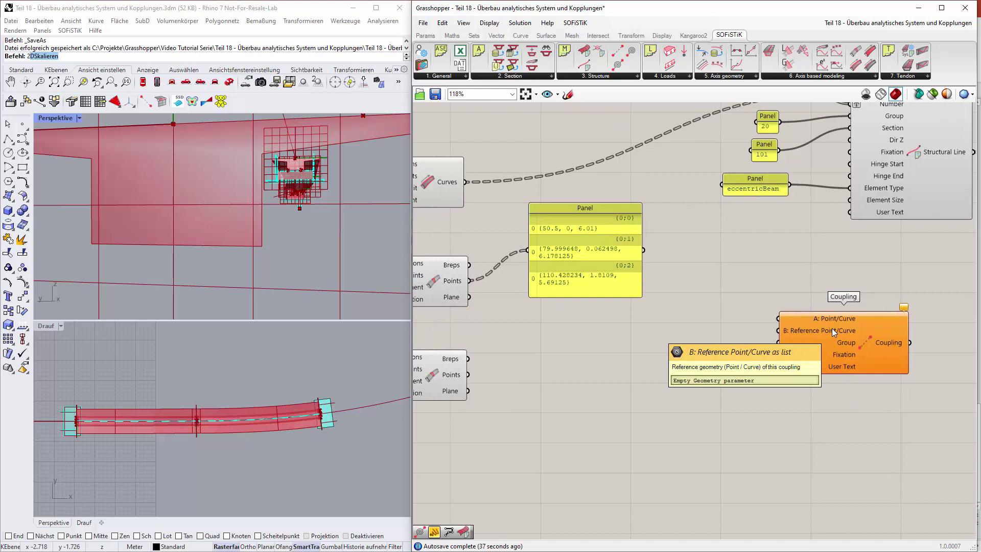
left_click_drag(468, 281, 778, 318)
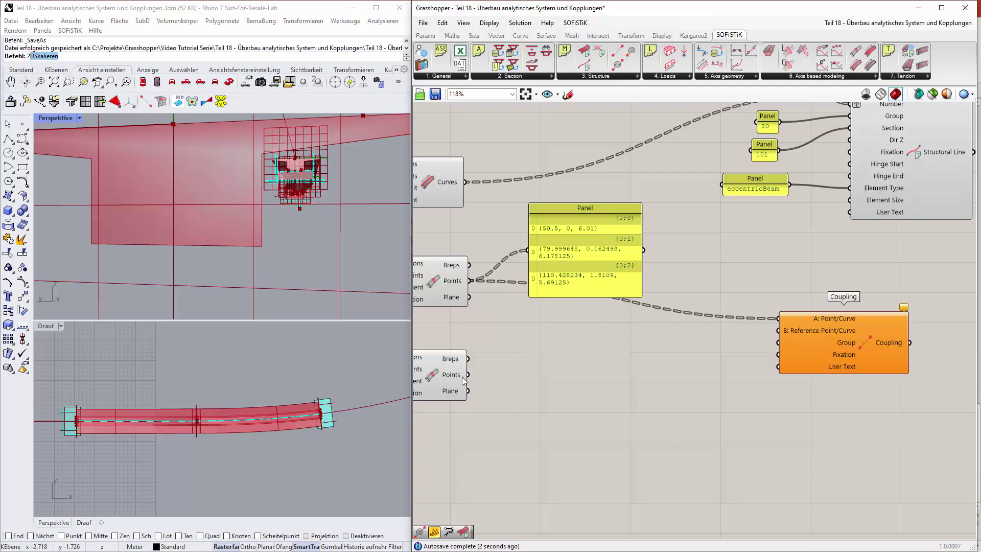
left_click_drag(468, 374, 776, 332)
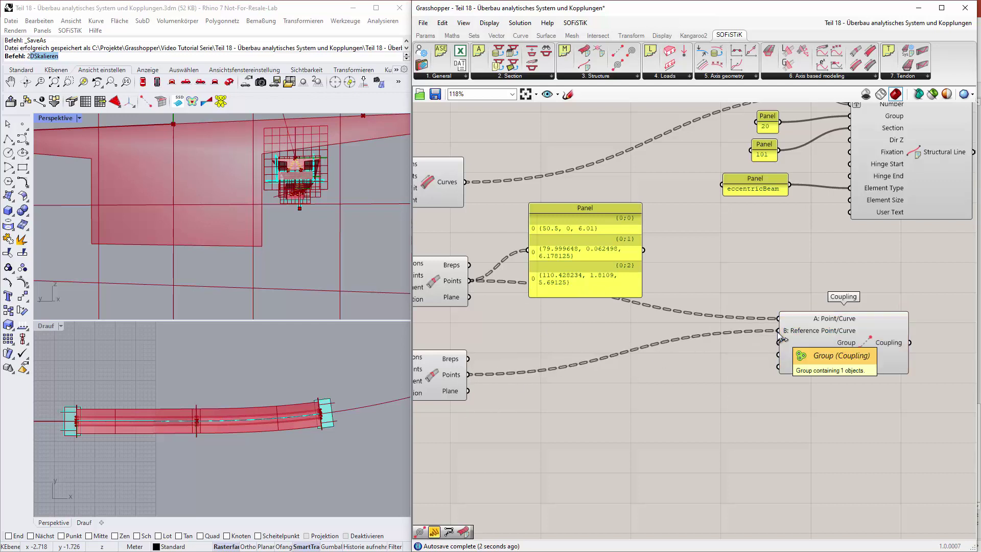
Step: Add a panel containing 20 in front of the Coupling component's inputs
scroll(864, 357, "up", 3)
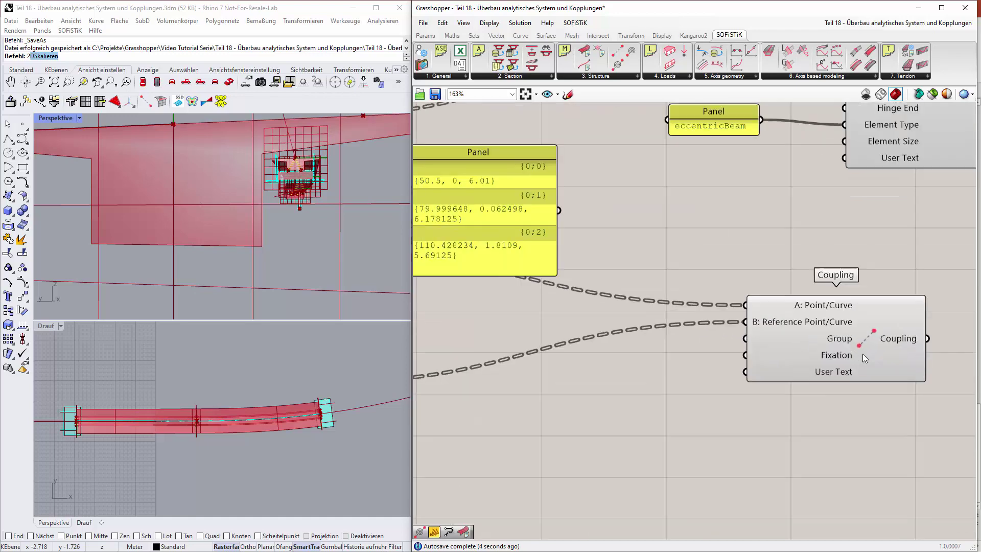
scroll(817, 358, "down", 3)
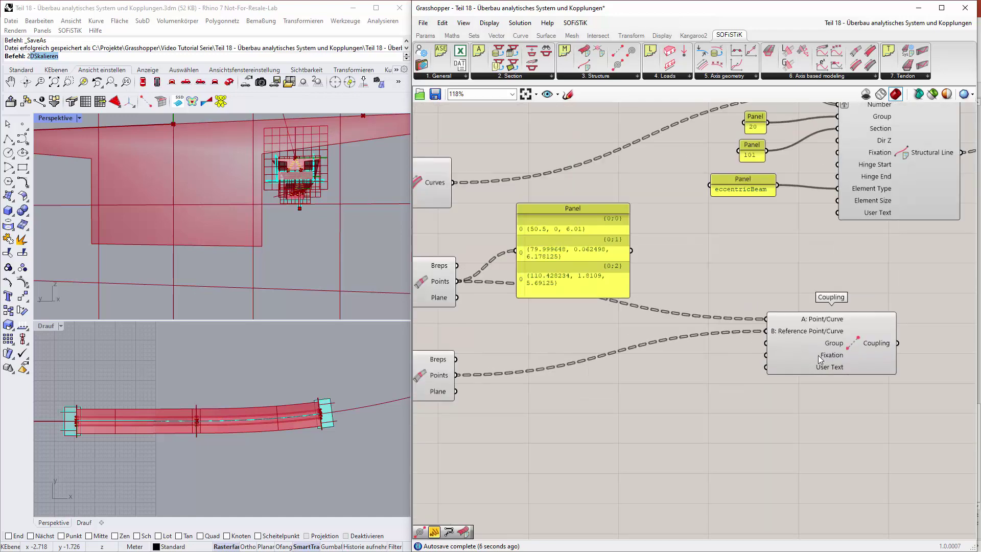
double_click(679, 377)
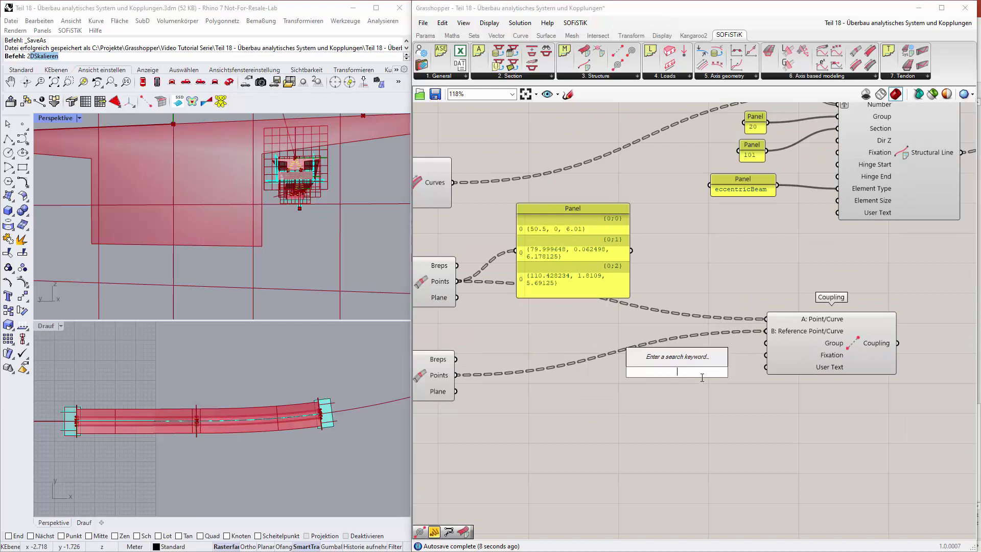
type("\"20")
key("Return")
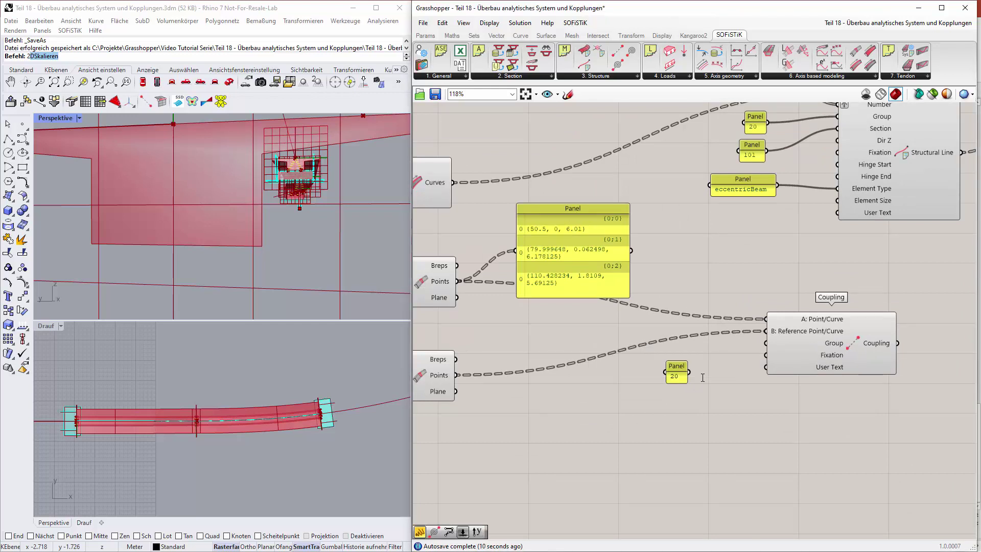
Step: Connect the 20 panel to the Coupling's Group, and add a panel containing F connected to its Fixation
left_click_drag(689, 371, 765, 343)
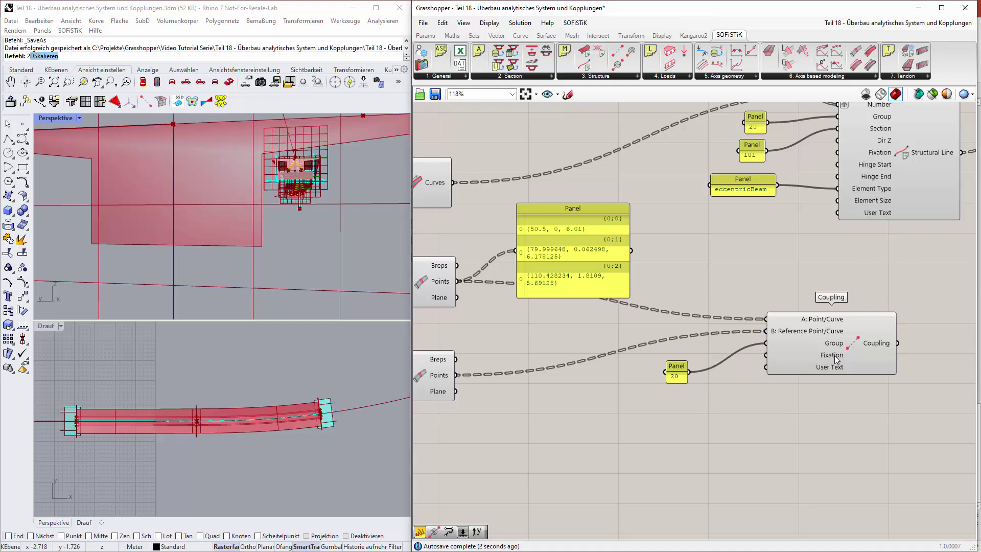
mouse_move(836, 360)
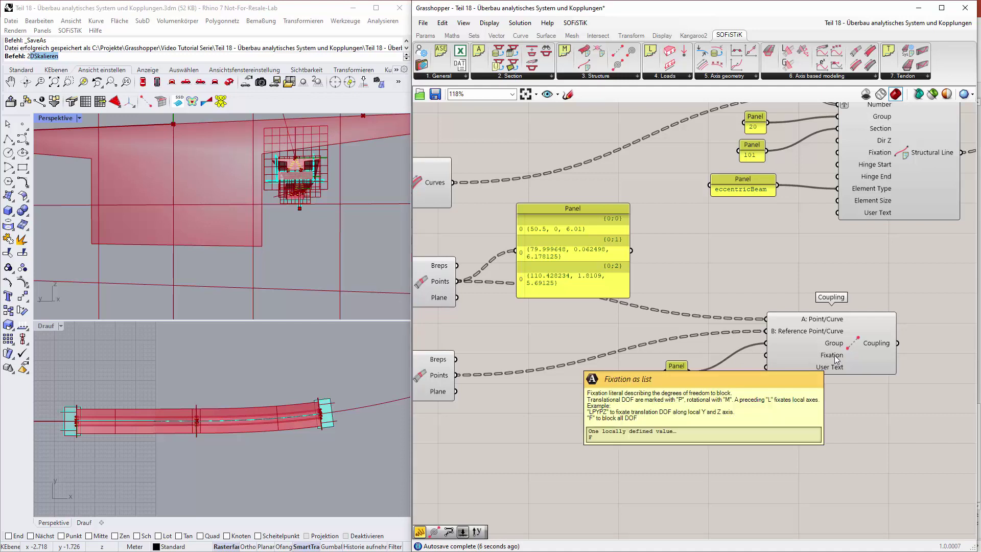
double_click(719, 415)
type("\"")
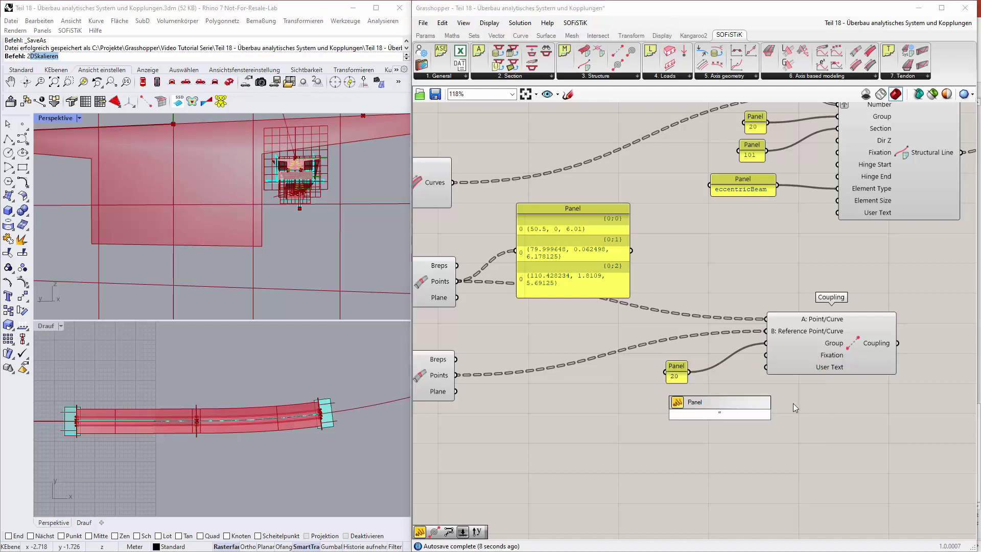
type("F")
key("Return")
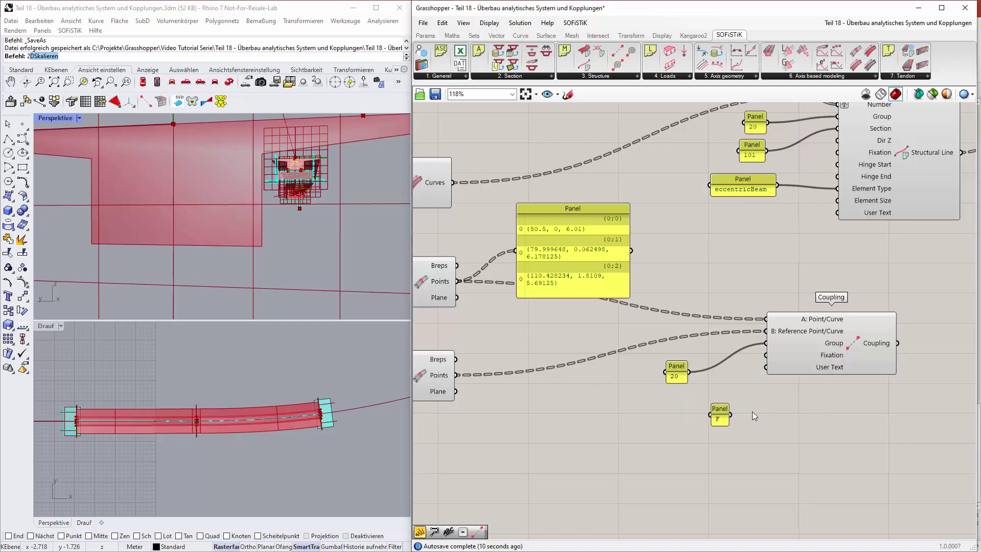
left_click_drag(731, 414, 765, 355)
left_click_drag(718, 414, 684, 406)
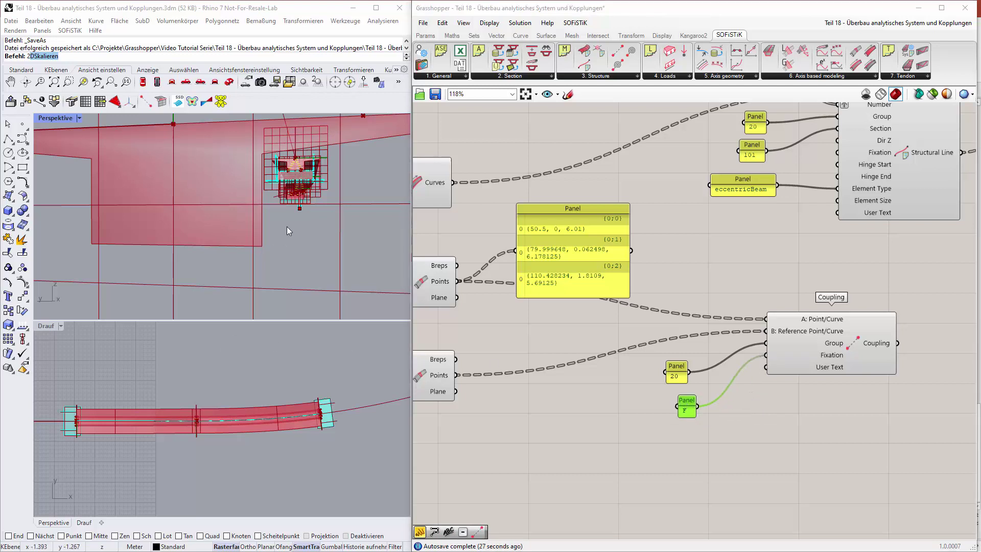
Step: Examine the coupling lines between the axis point and the section points at the first abutment in the perspective view
right_click_drag(287, 226, 218, 202)
right_click_drag(312, 254, 59, 126)
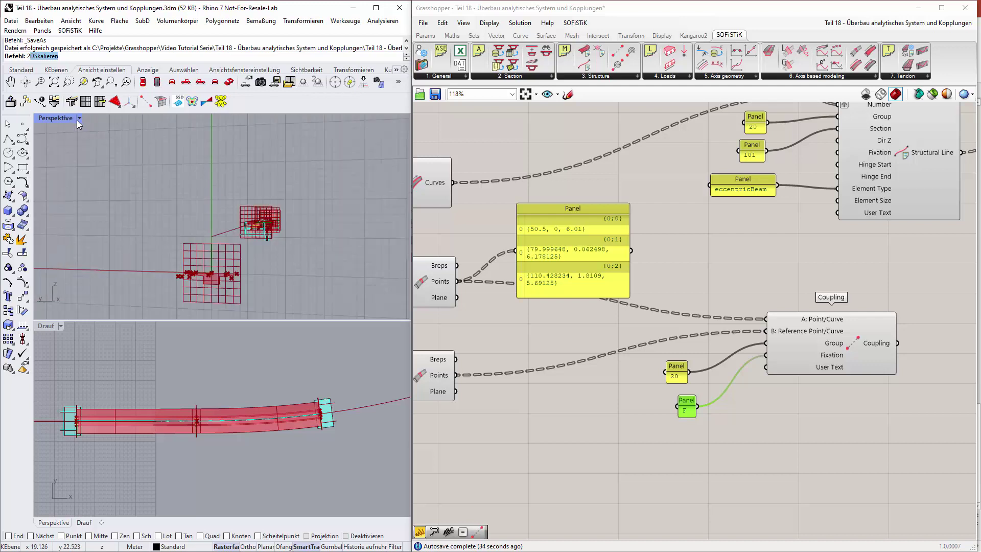
right_click_drag(313, 263, 118, 215)
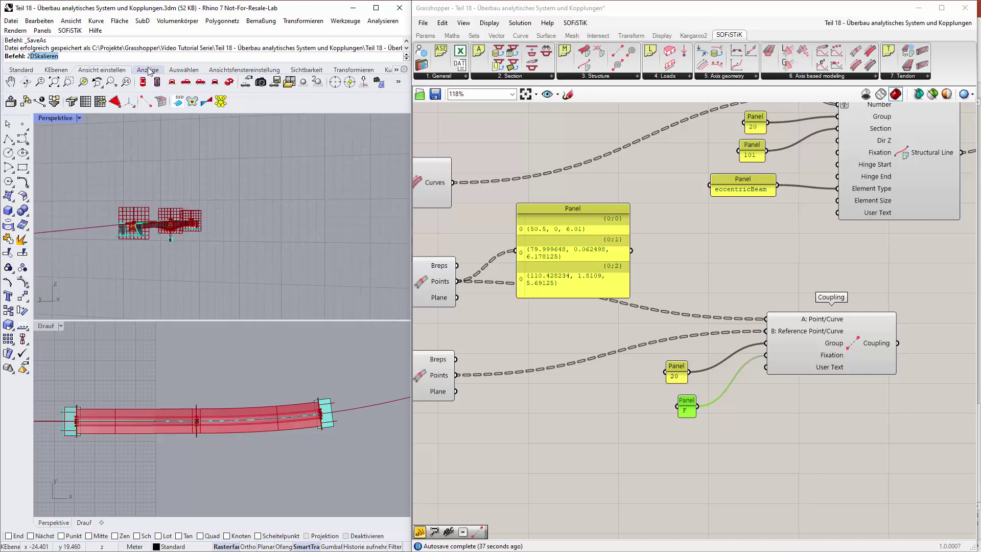
right_click(54, 82)
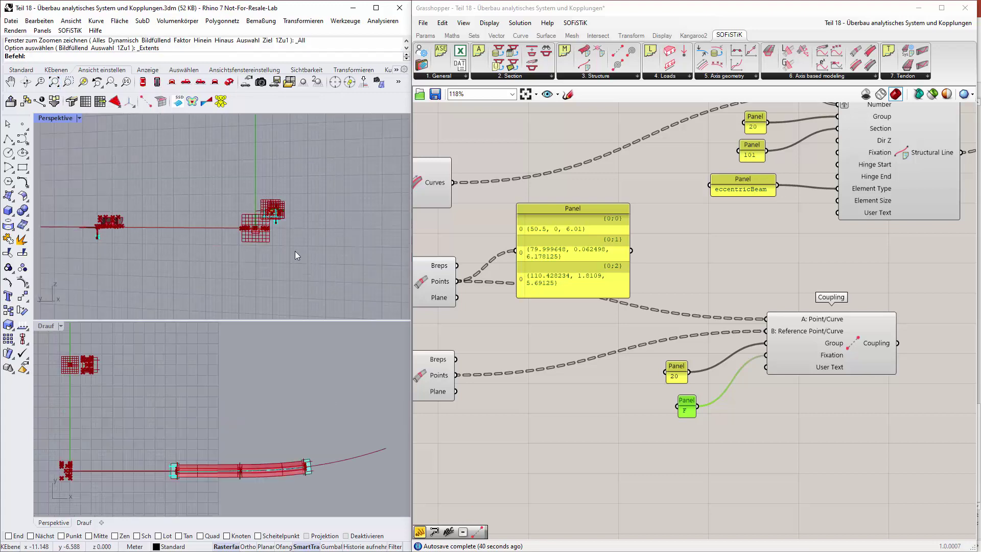
right_click_drag(298, 254, 236, 221)
scroll(236, 220, "up", 5)
right_click_drag(241, 275, 236, 263)
scroll(306, 179, "up", 5)
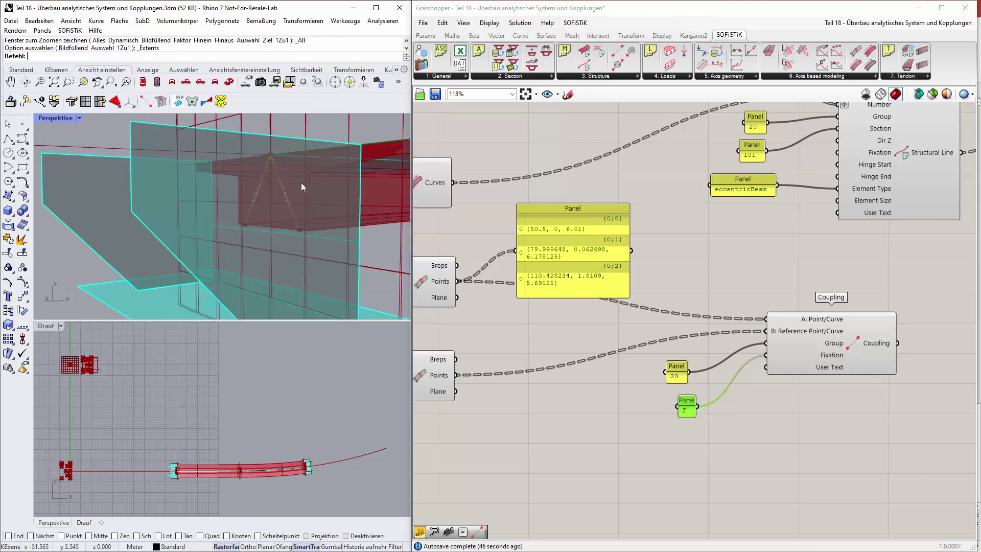
right_click_drag(285, 197, 282, 204)
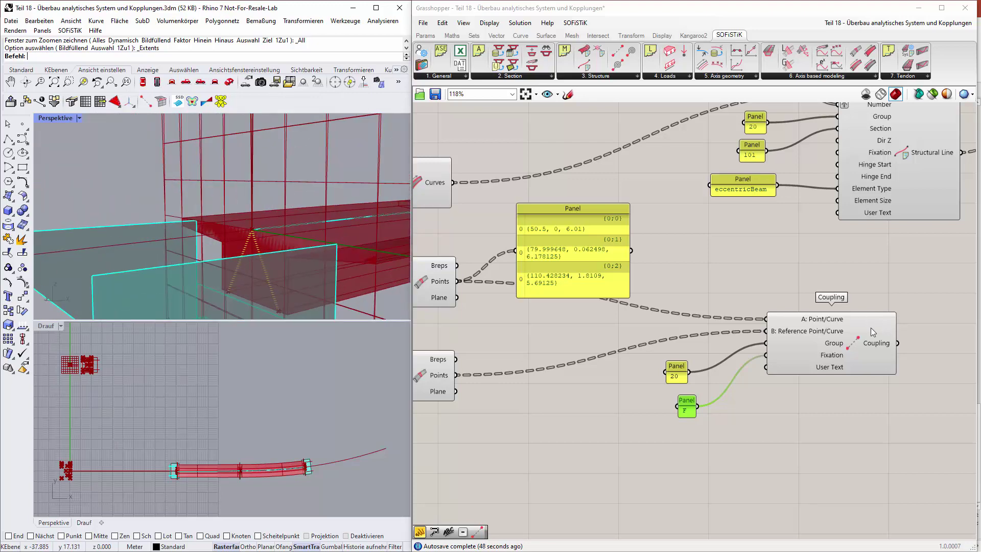
Step: Display the Coupling component's group and fixation labels in the model and check them at the first abutment and middle support
left_click(841, 344)
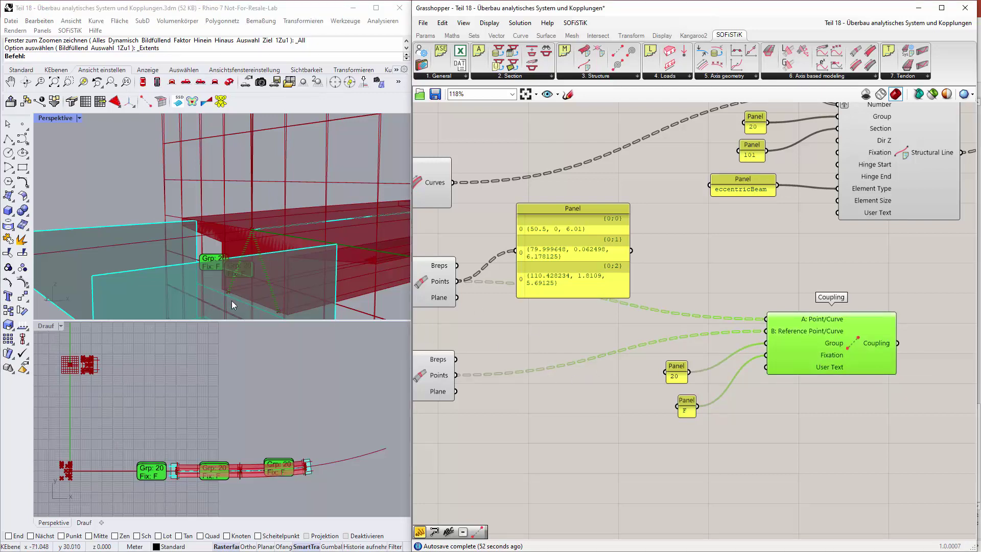
right_click_drag(232, 301, 259, 302)
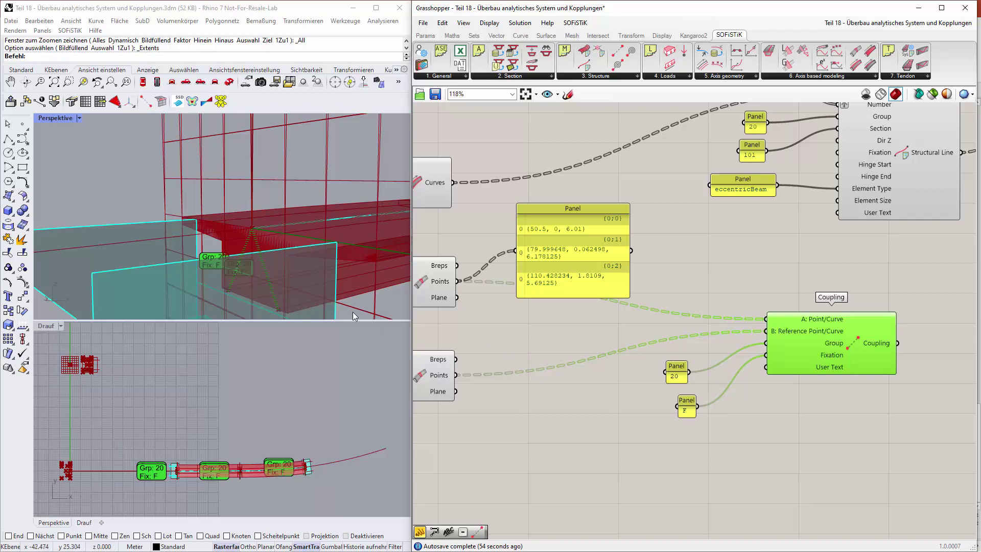
left_click(354, 295)
scroll(279, 201, "down", 5)
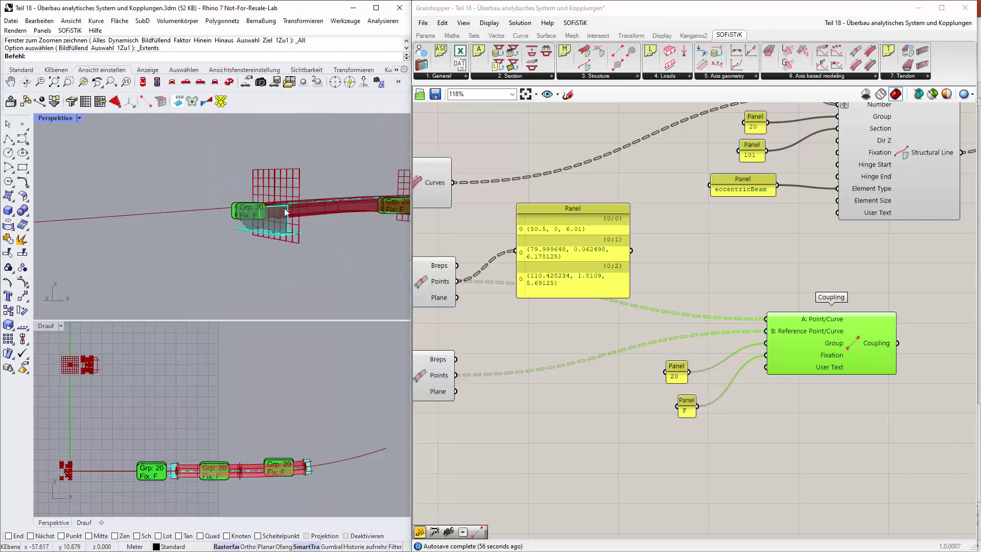
right_click_drag(363, 228, 335, 243)
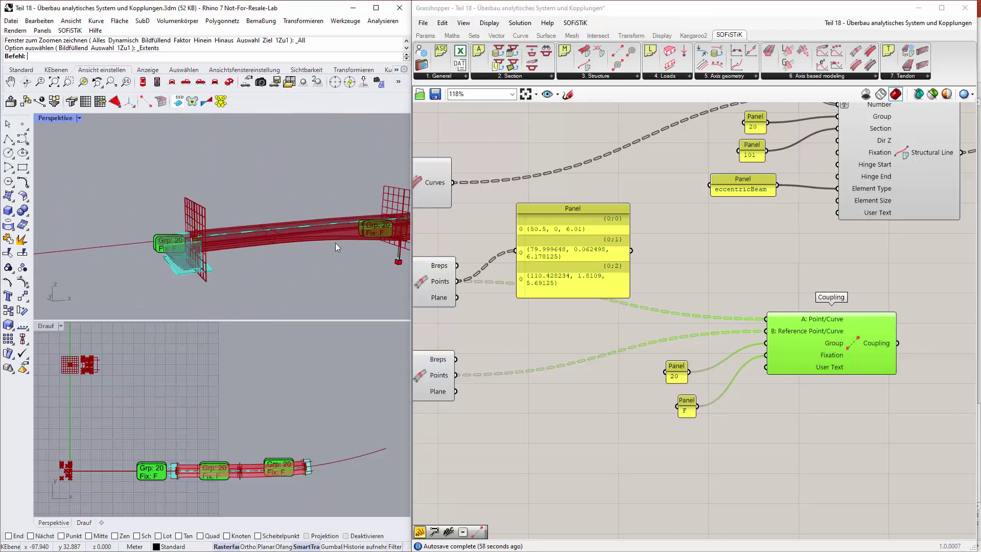
scroll(271, 250, "up", 8)
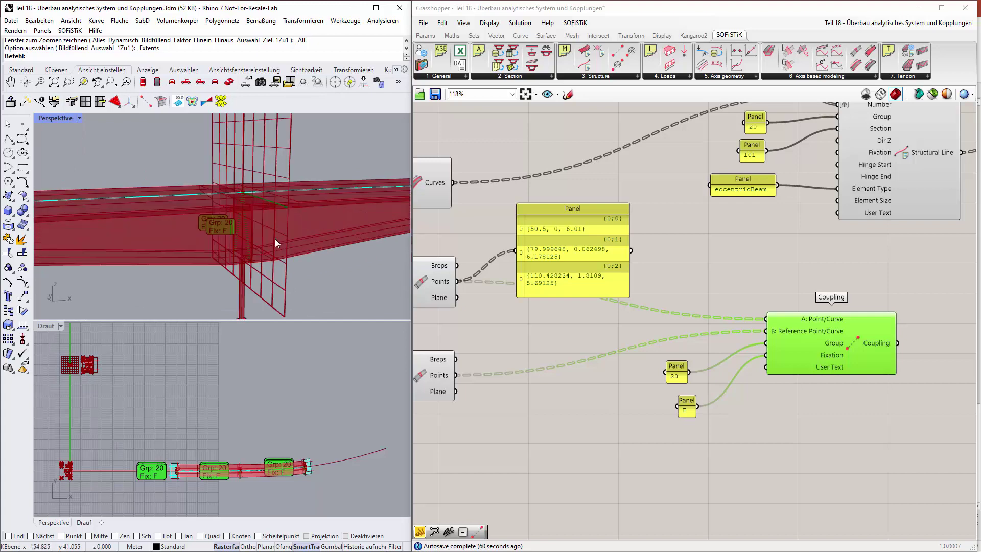
left_click(610, 321)
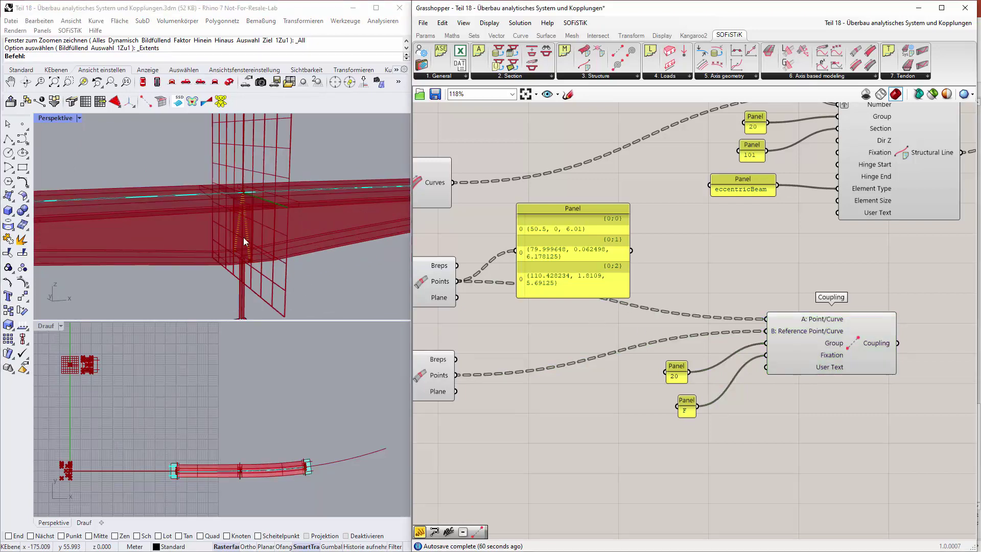
Step: Examine the couplings at the far abutment and the gap between the superstructure's underside and the abutment
scroll(321, 253, "down", 10)
mouse_move(367, 256)
right_mouse_down()
mouse_move(337, 258)
mouse_move(373, 249)
right_mouse_up()
scroll(402, 250, "up", 5)
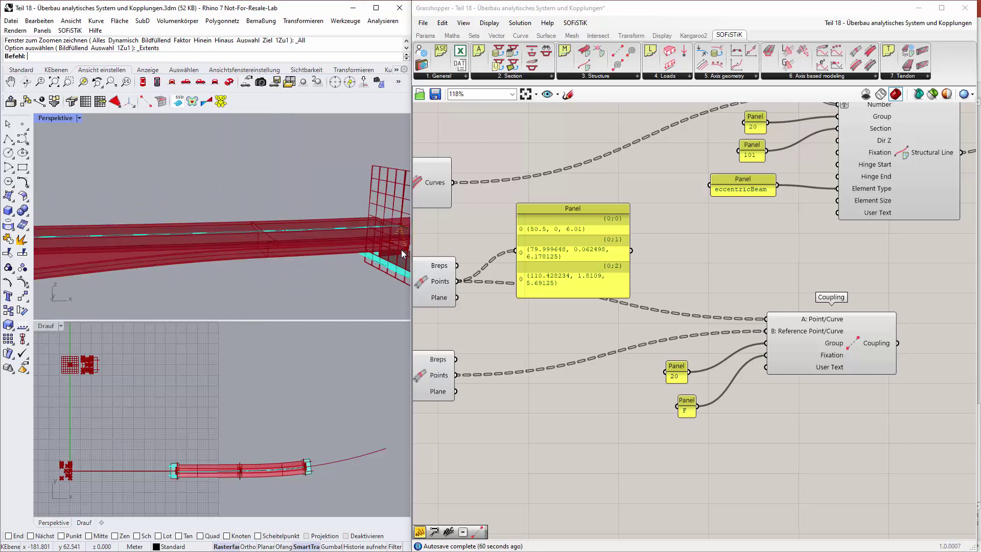
right_click_drag(342, 281, 240, 279)
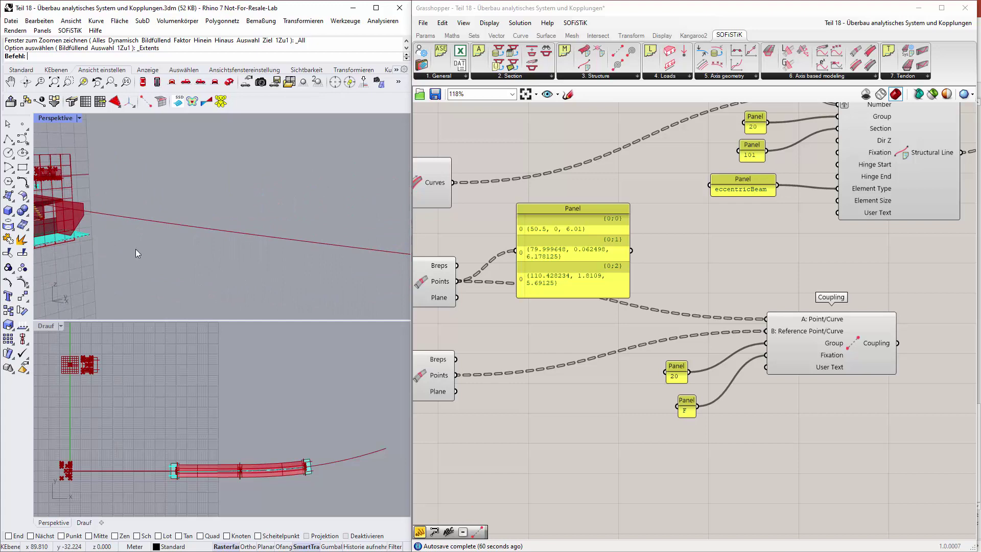
right_click_drag(135, 249, 75, 237)
scroll(84, 233, "up", 5)
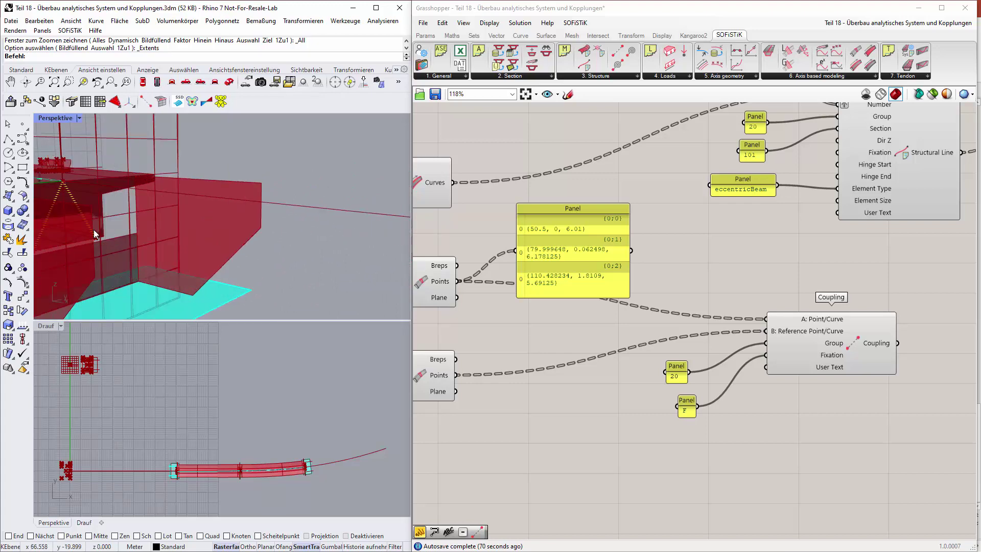
right_click_drag(142, 259, 84, 247)
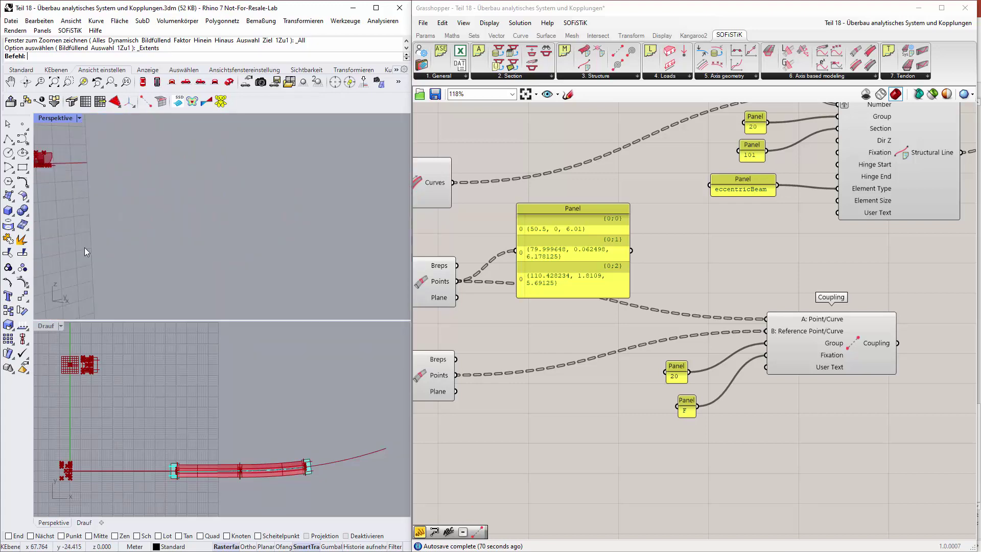
scroll(85, 247, "up", 5)
scroll(209, 240, "down", 3)
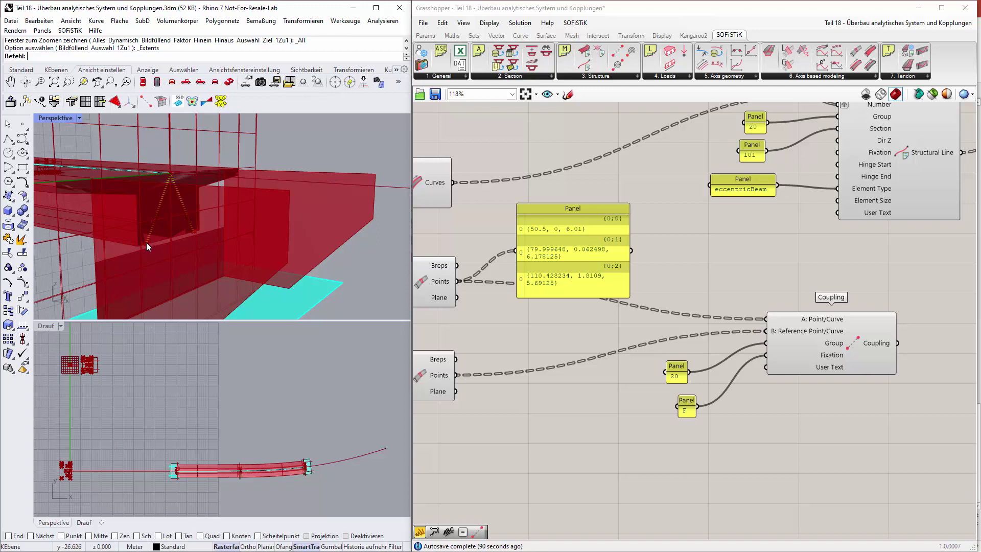
scroll(147, 244, "up", 3)
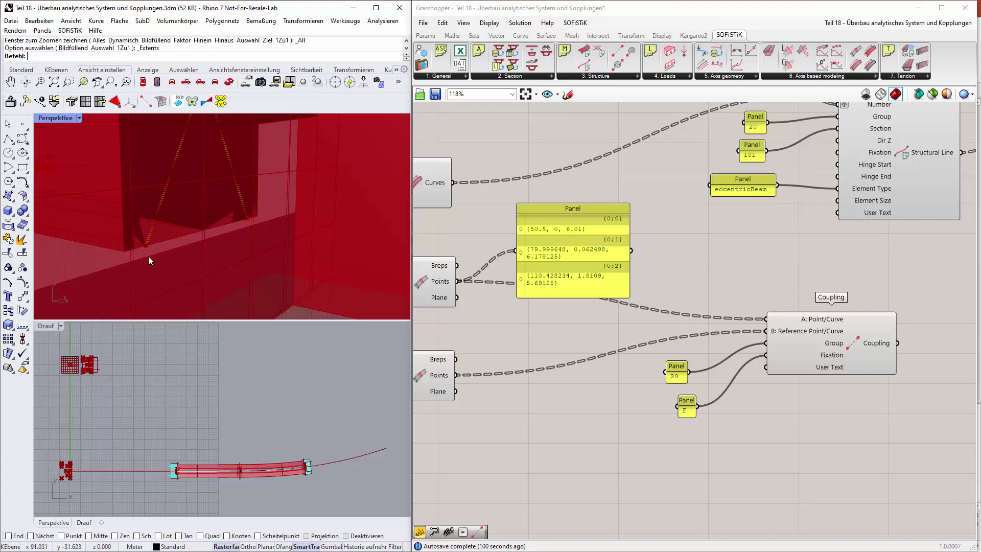
Step: Add a Move component below the lower Evaluate Section and connect that section's Points to its Geometry input
scroll(576, 338, "down", 3)
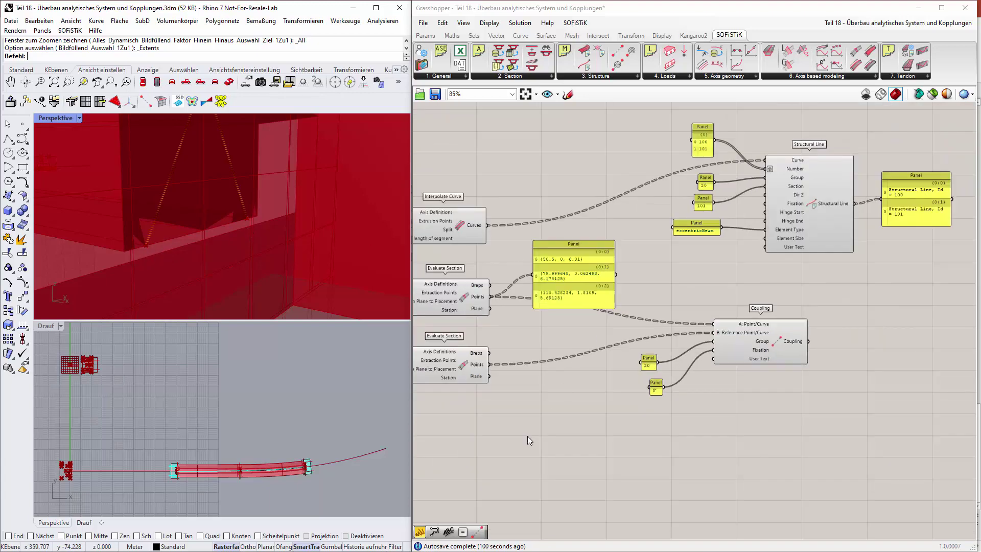
right_click_drag(534, 392, 596, 318)
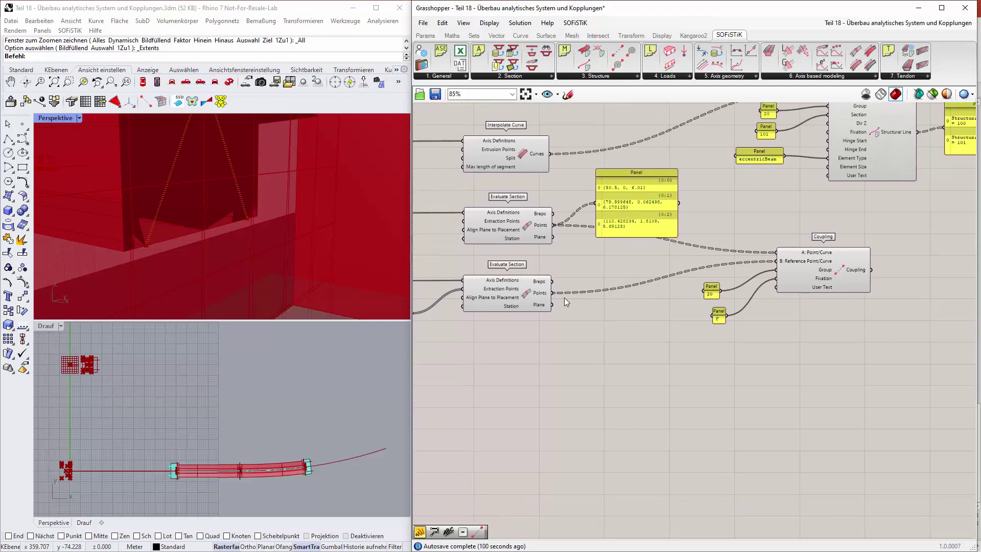
scroll(564, 298, "up", 2)
mouse_move(542, 295)
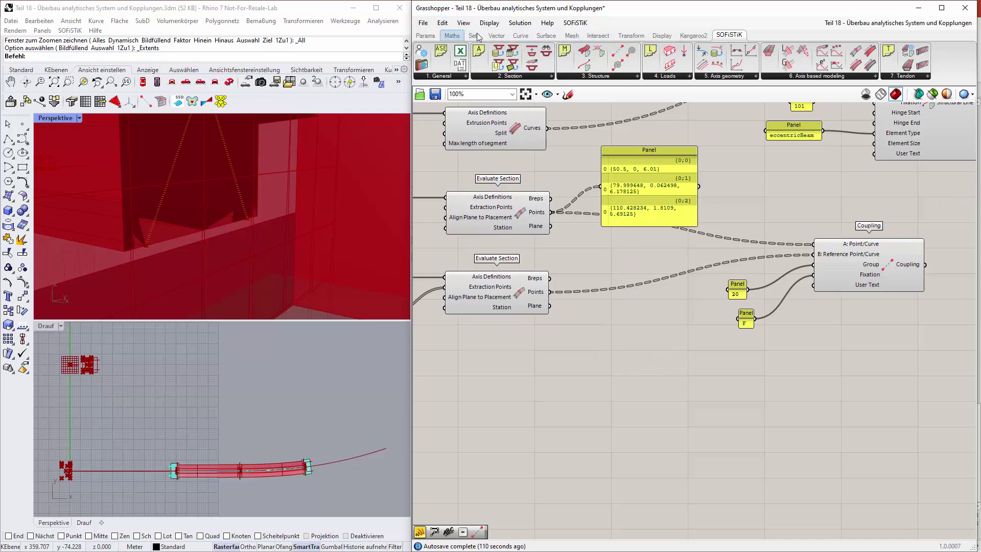
left_click(632, 36)
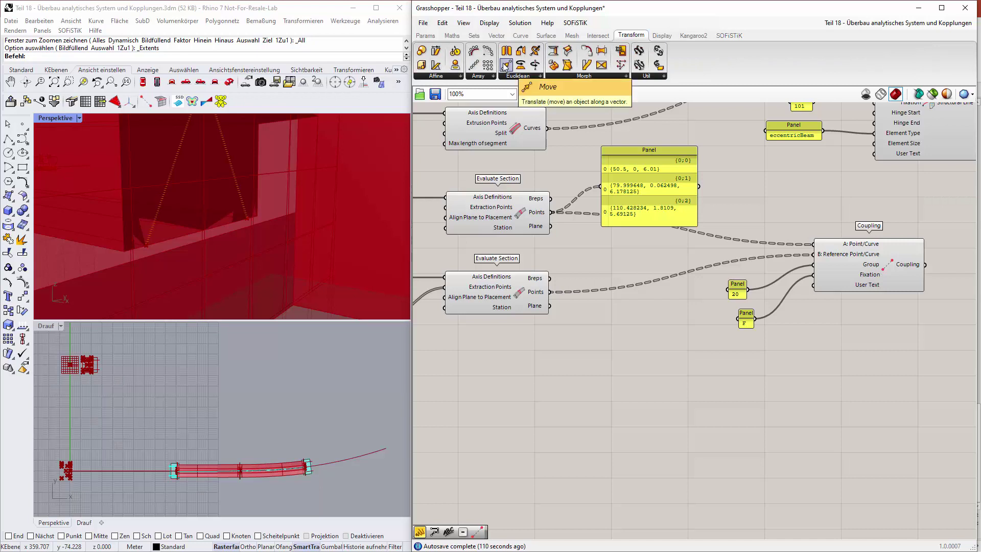
left_click_drag(504, 66, 617, 359)
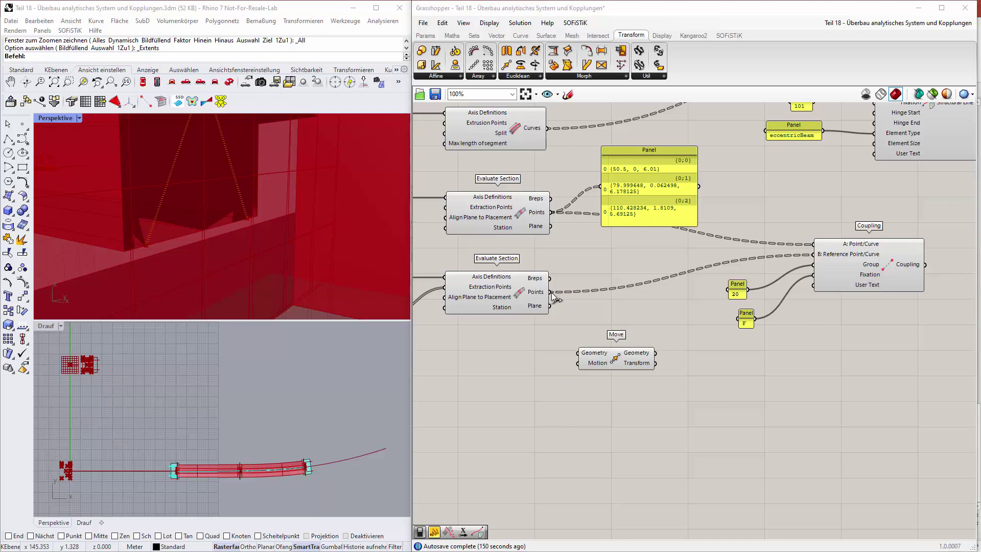
left_click_drag(551, 292, 578, 352)
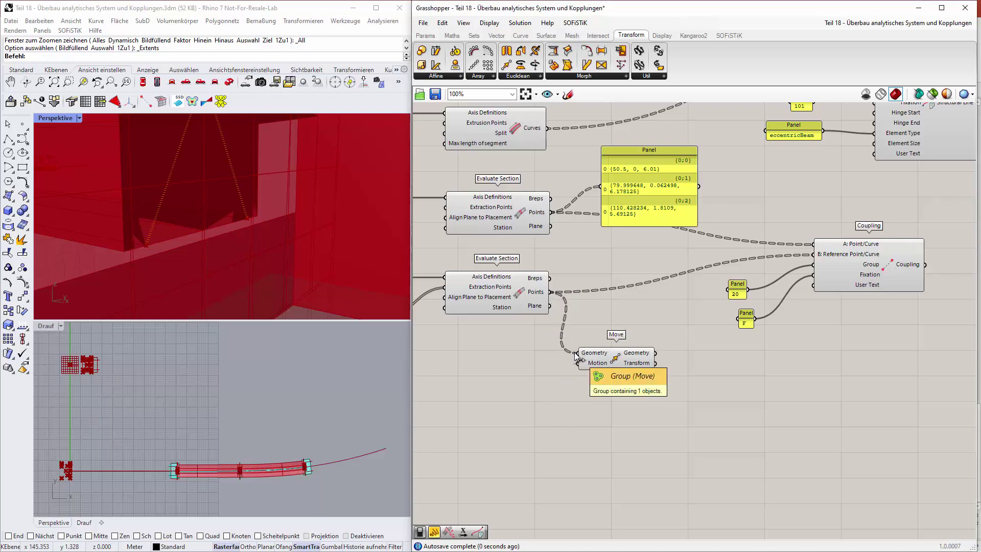
Step: Add a panel containing 0,0,-.1, connect it to the Move component's Motion input, and preview the moved points
double_click(495, 373)
type("\"")
key("Return")
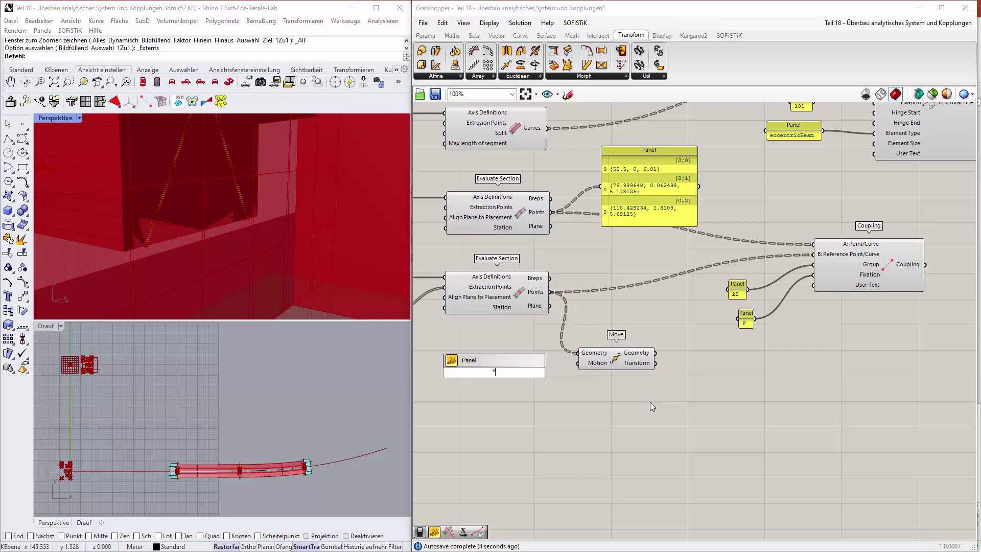
type("0.0")
type(",")
type("-.")
type("1")
left_click(649, 402)
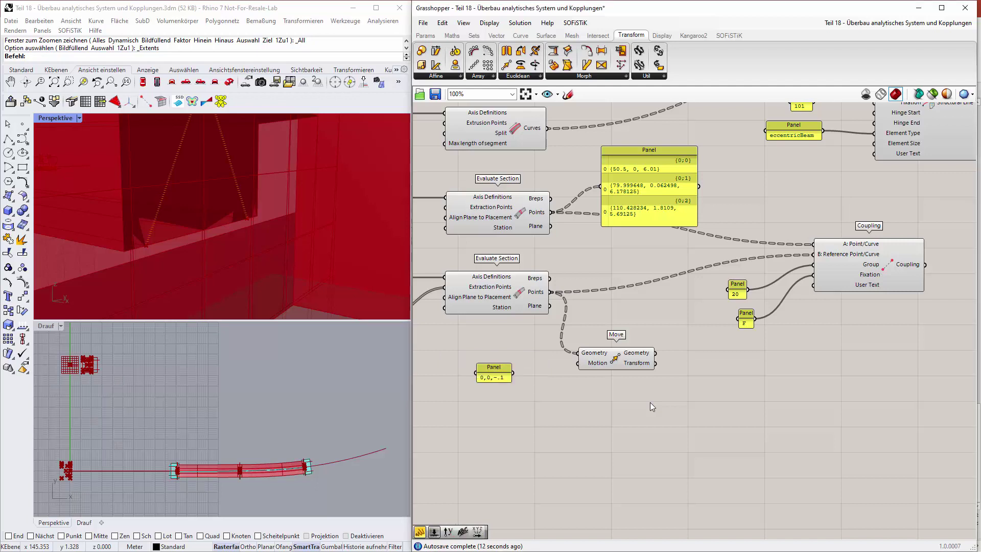
left_click_drag(512, 373, 577, 363)
left_click(622, 359)
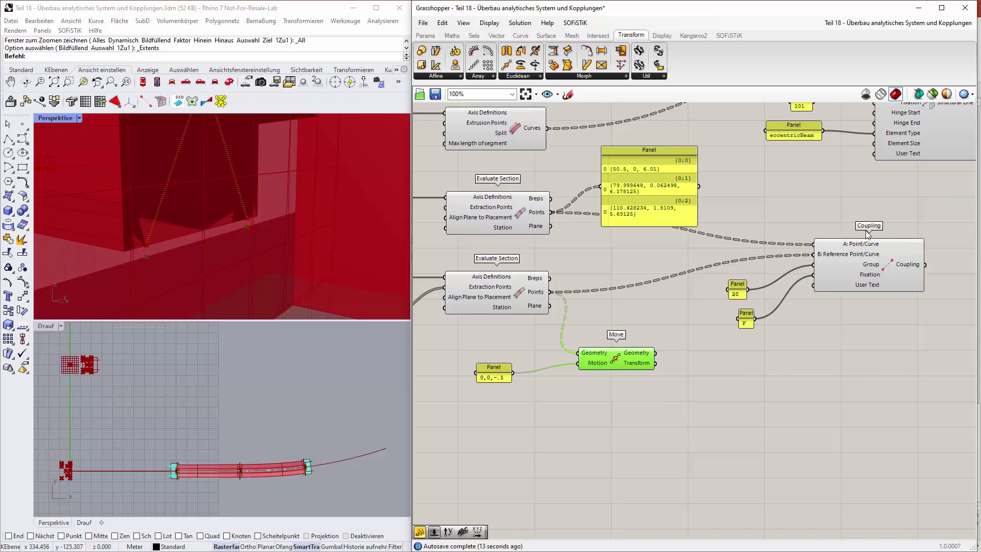
Step: Add a SOFiSTiK Elastic Coupling component below the Coupling and connect the lower Evaluate Section's Points to its input A
left_click(729, 35)
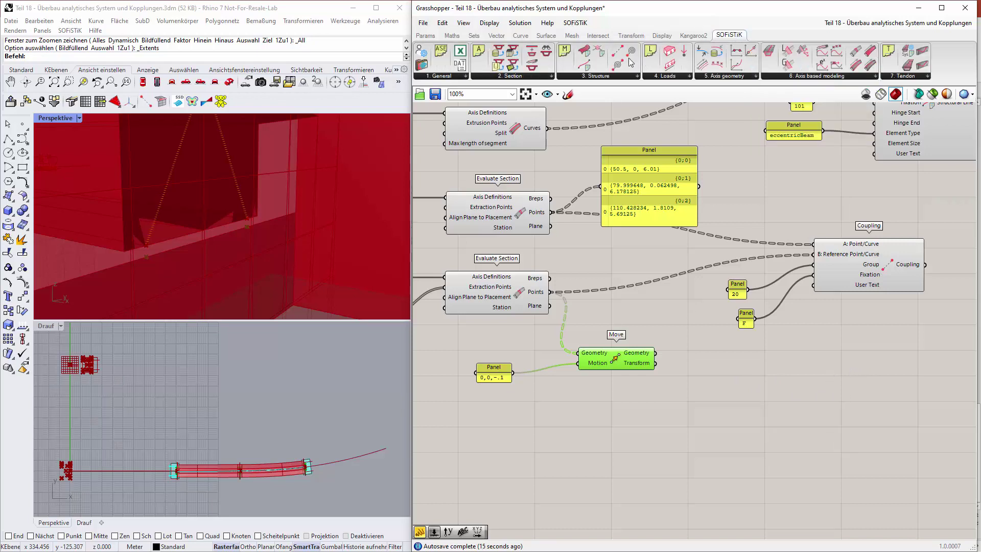
left_click(637, 75)
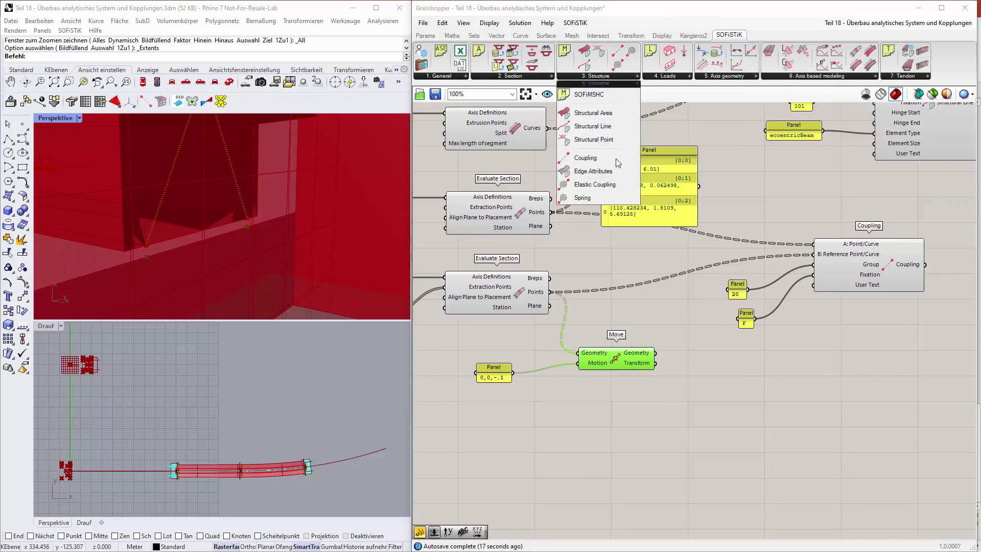
left_click_drag(619, 185, 866, 401)
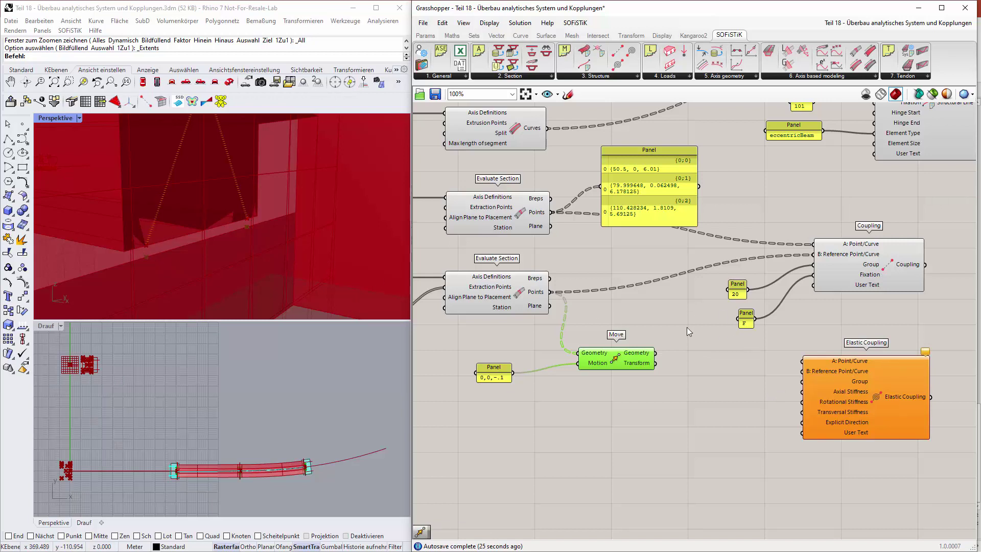
left_click_drag(553, 294, 802, 362)
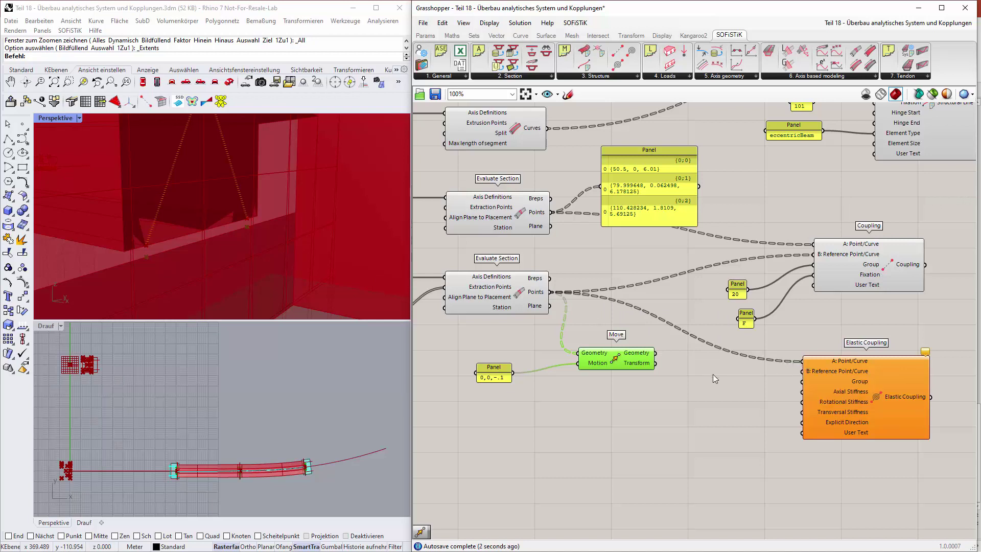
Step: Connect the Move component's Geometry output to the Elastic Coupling's input B: Reference Point/Curve and preview the resulting elastic couplings
left_click_drag(656, 353, 803, 372)
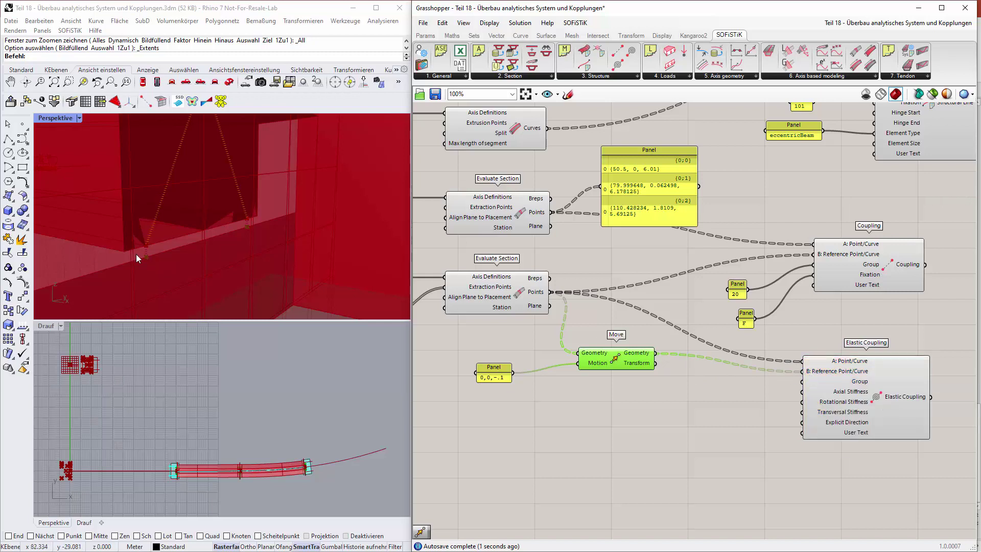
left_click(859, 386)
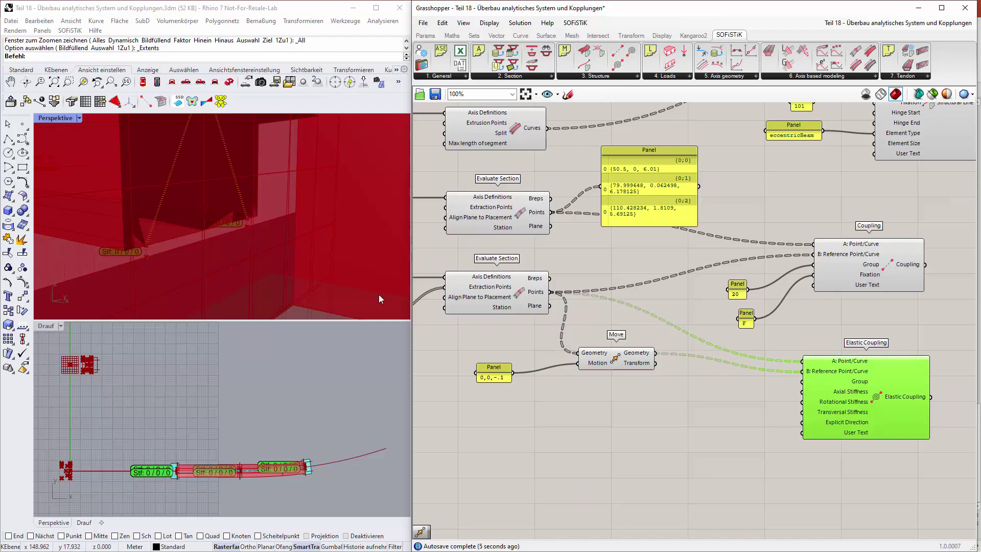
Step: Examine the elastic couplings beneath the superstructure at the abutments and on top of the middle pier
scroll(250, 237, "down", 5)
scroll(250, 237, "down", 5)
right_click_drag(219, 243, 173, 290)
scroll(227, 210, "up", 8)
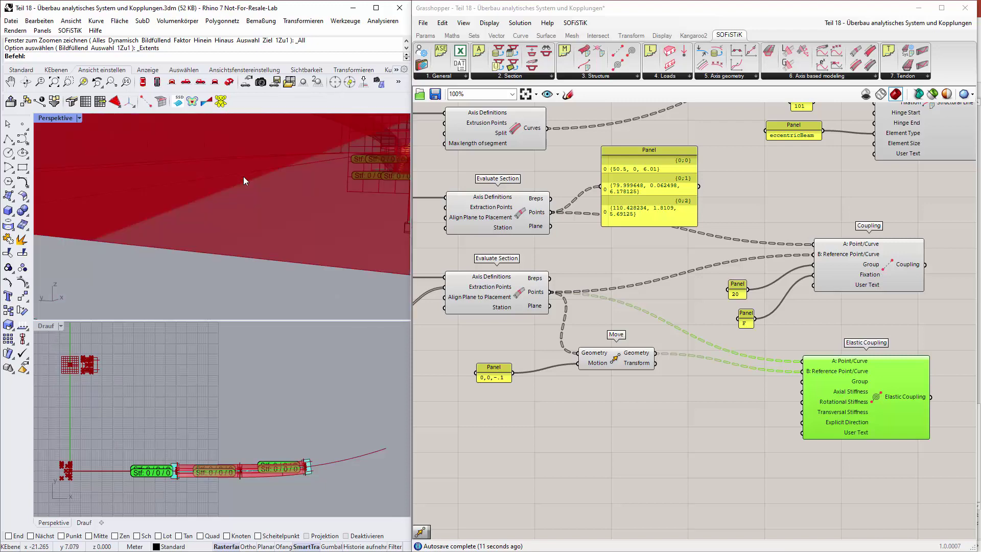
scroll(244, 176, "down", 2)
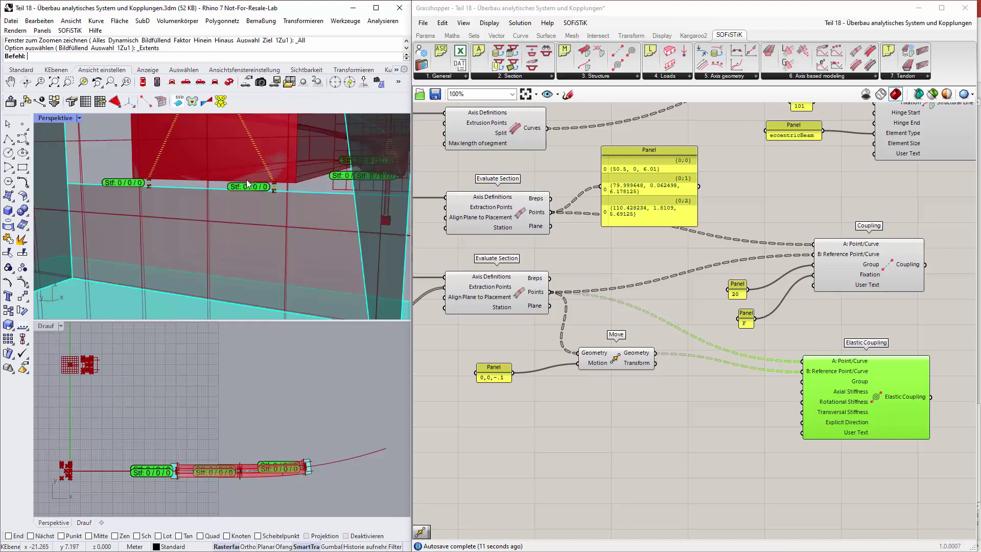
left_click(679, 421)
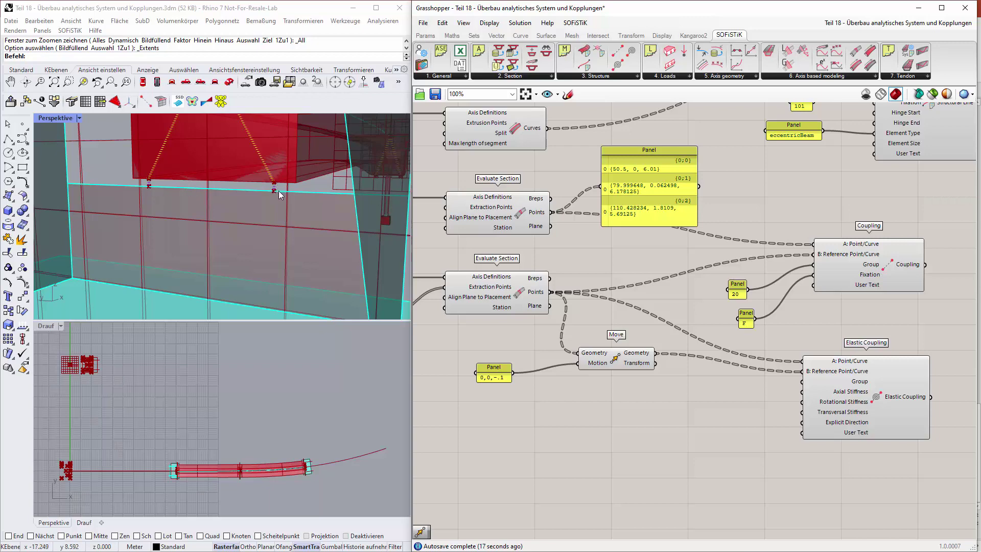
left_click(863, 397)
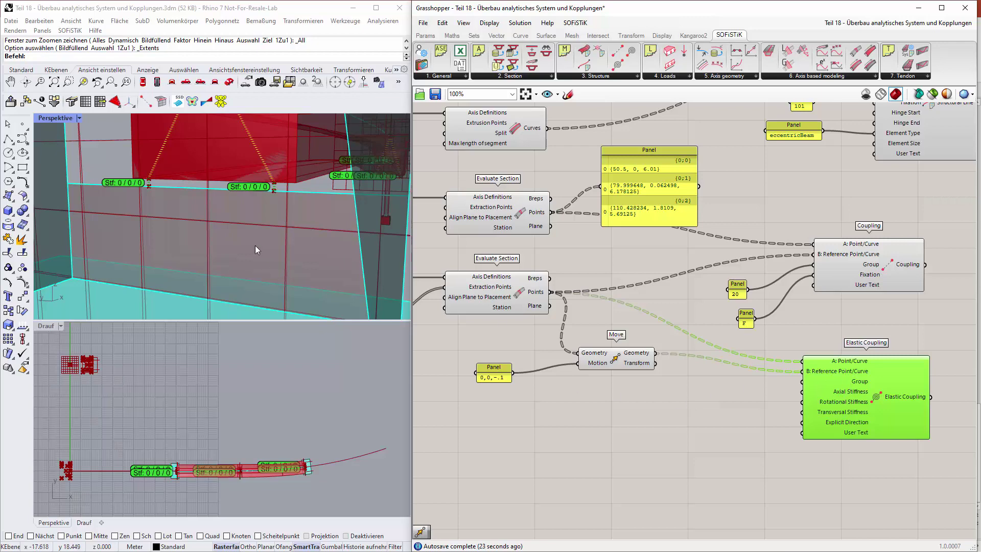
scroll(254, 235, "down", 5)
right_click_drag(263, 232, 191, 243)
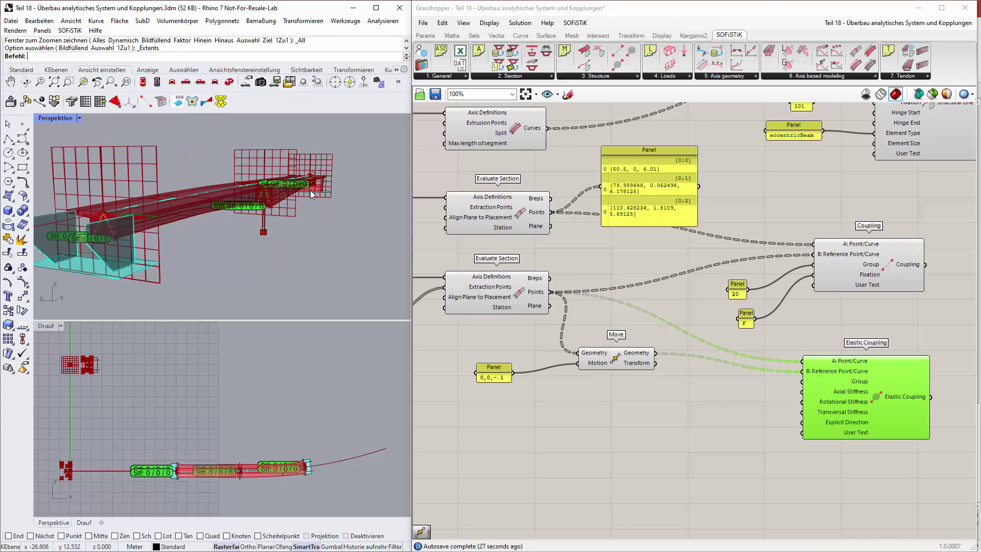
scroll(266, 208, "up", 2)
scroll(265, 208, "up", 4)
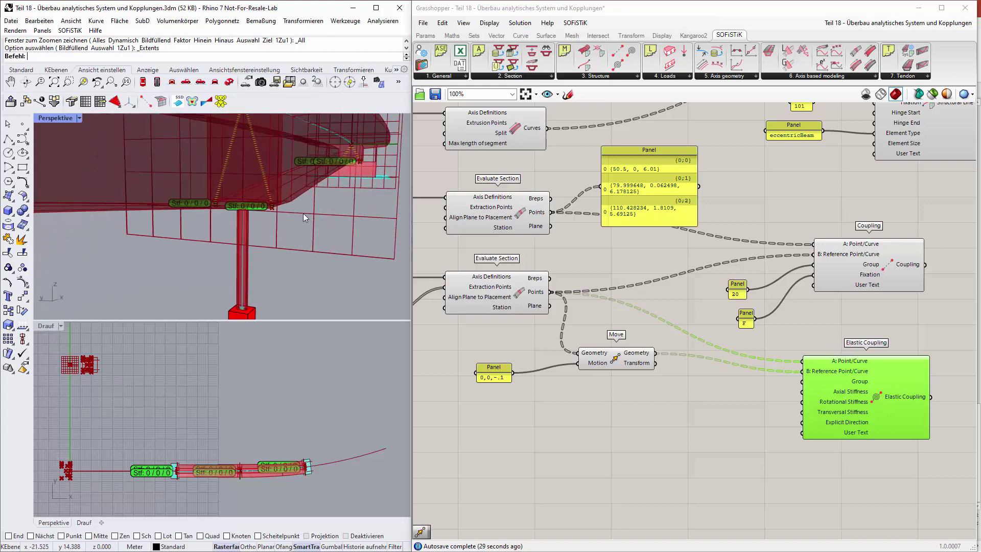
scroll(274, 213, "down", 6)
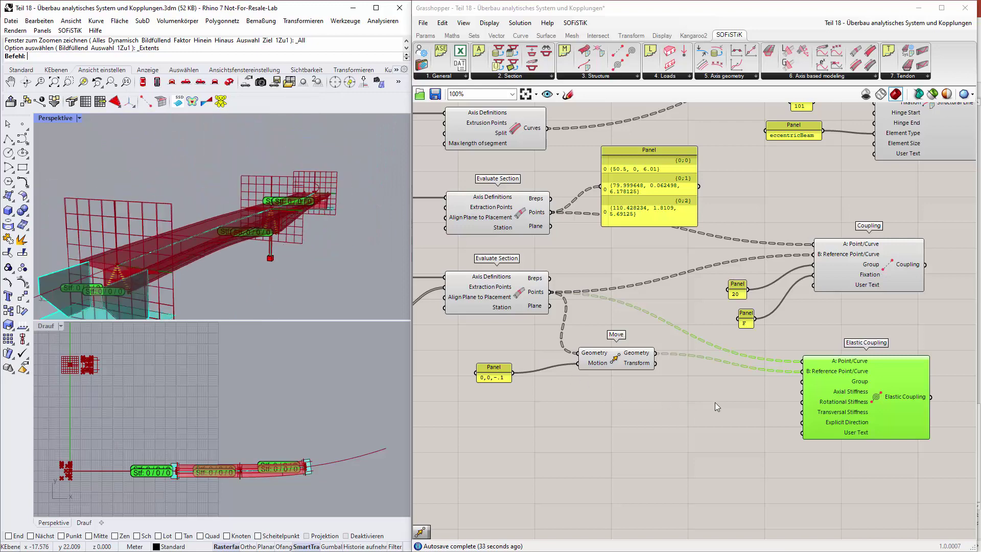
Step: Add a panel containing 20 and connect it to the Elastic Coupling's Group input
double_click(731, 397)
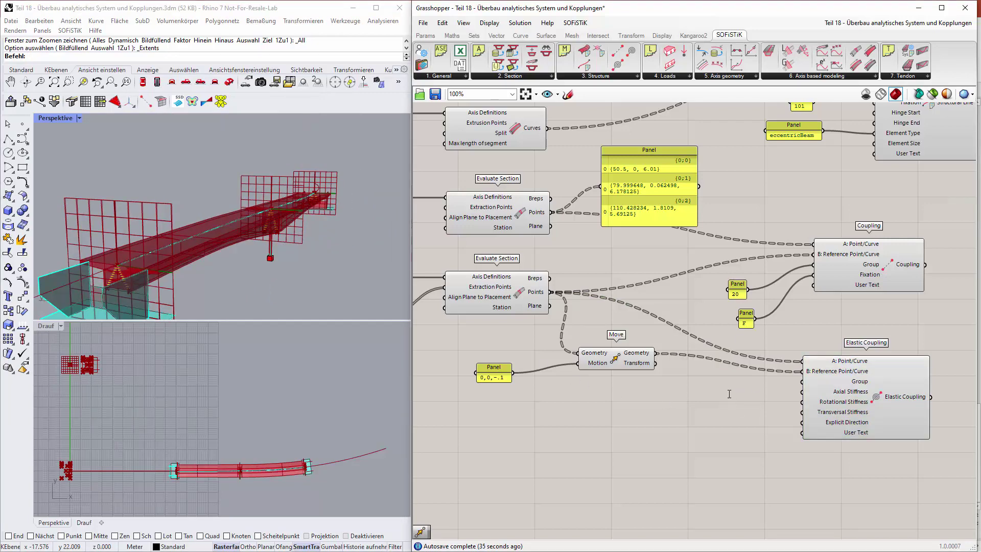
type("\"")
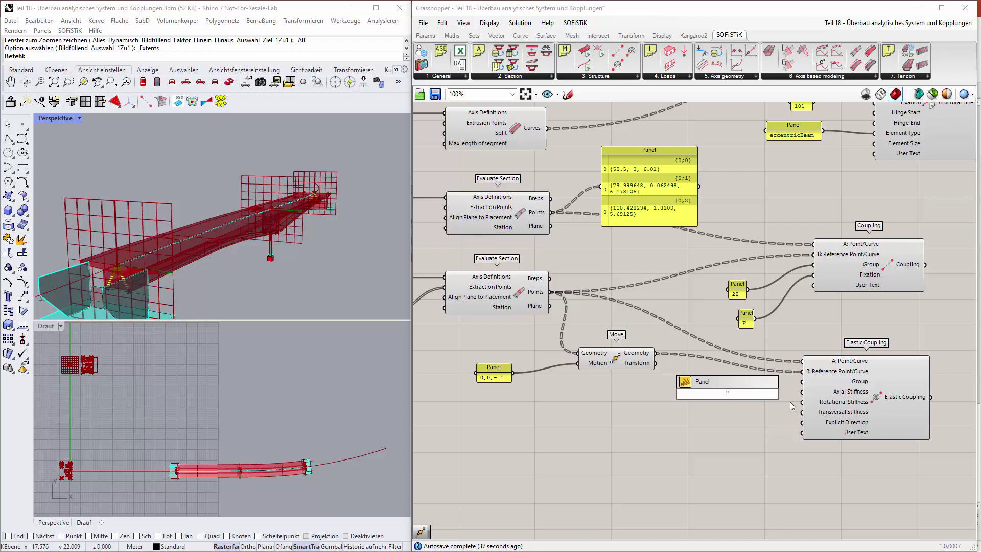
type("20")
key("Return")
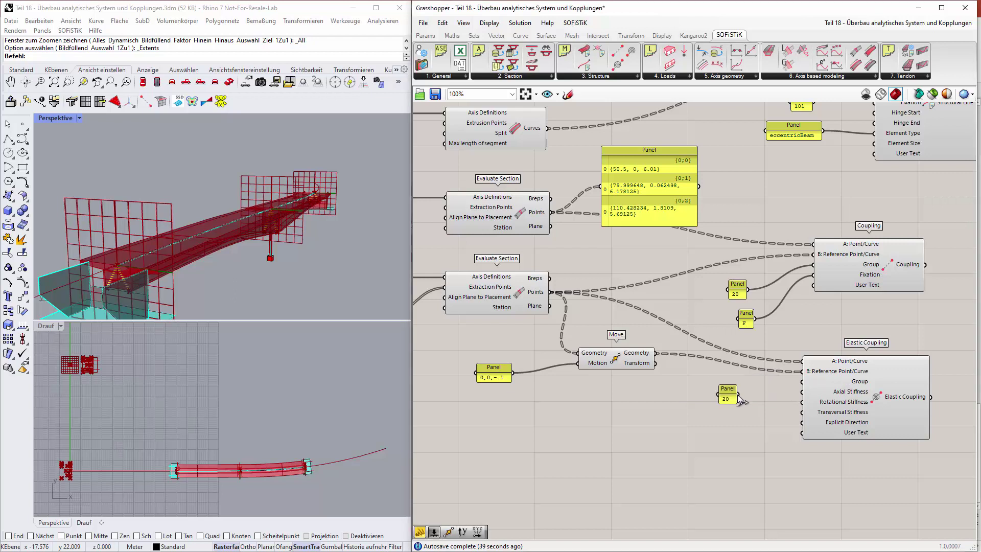
left_click_drag(788, 384, 798, 387)
left_click_drag(732, 395, 732, 386)
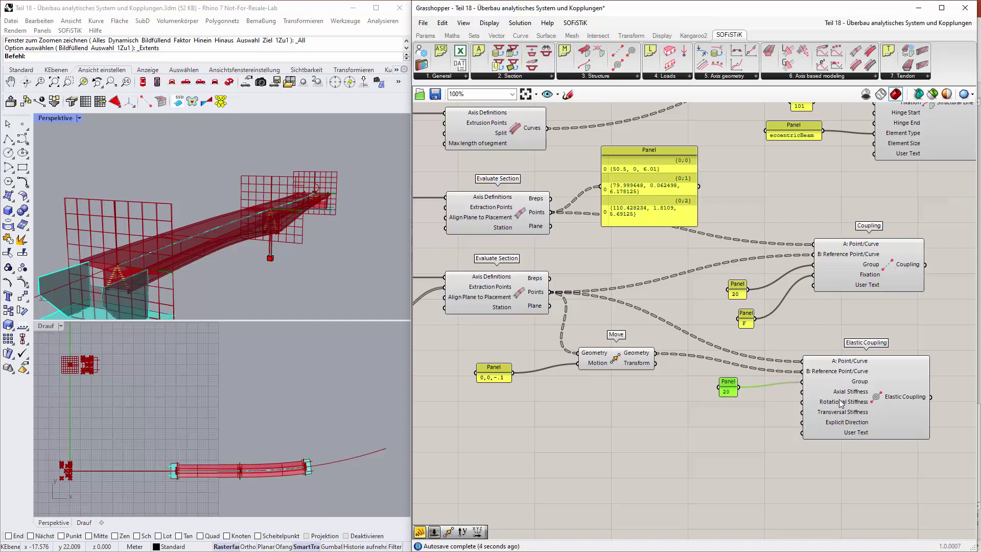
Step: Add a panel containing 1e7 and connect it to the Elastic Coupling's Axial Stiffness input
mouse_move(842, 403)
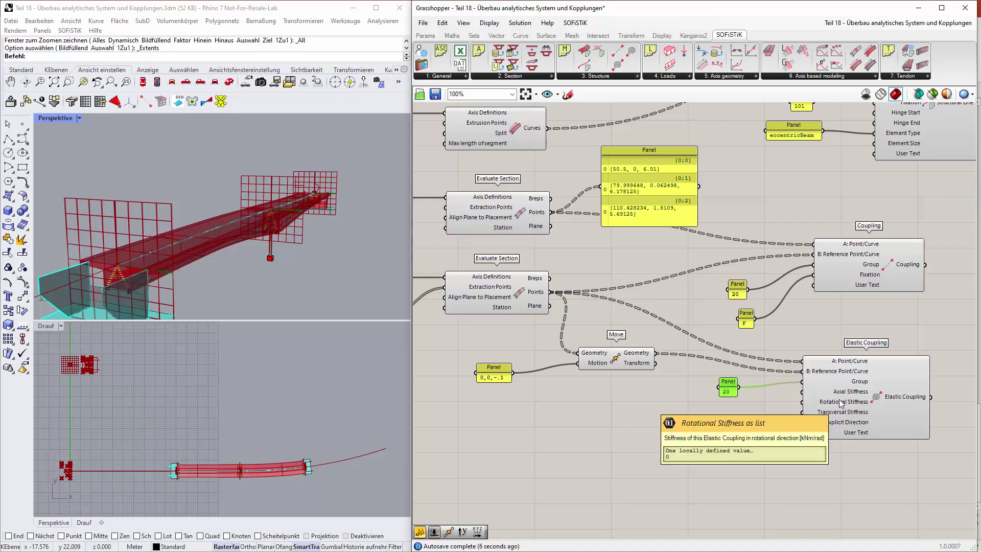
double_click(730, 409)
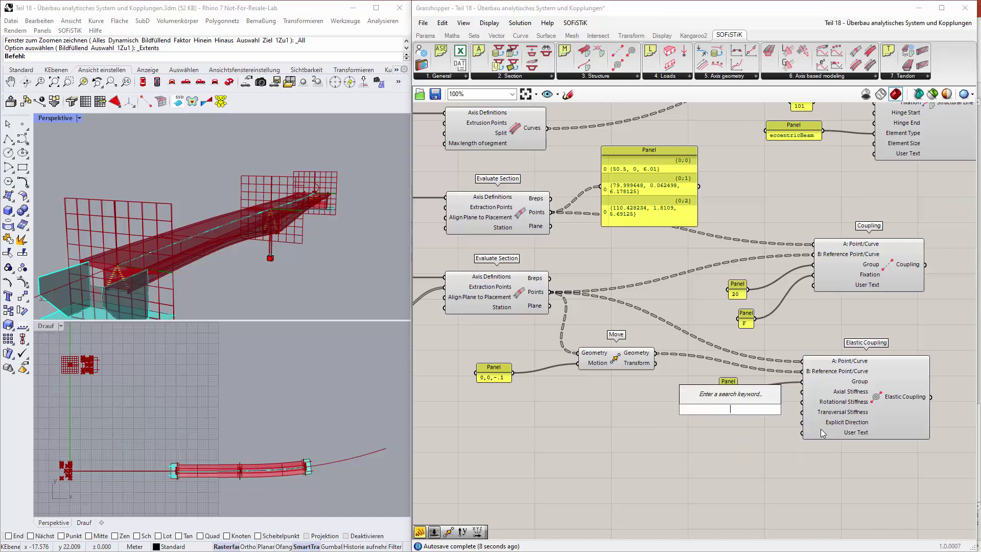
type("\"")
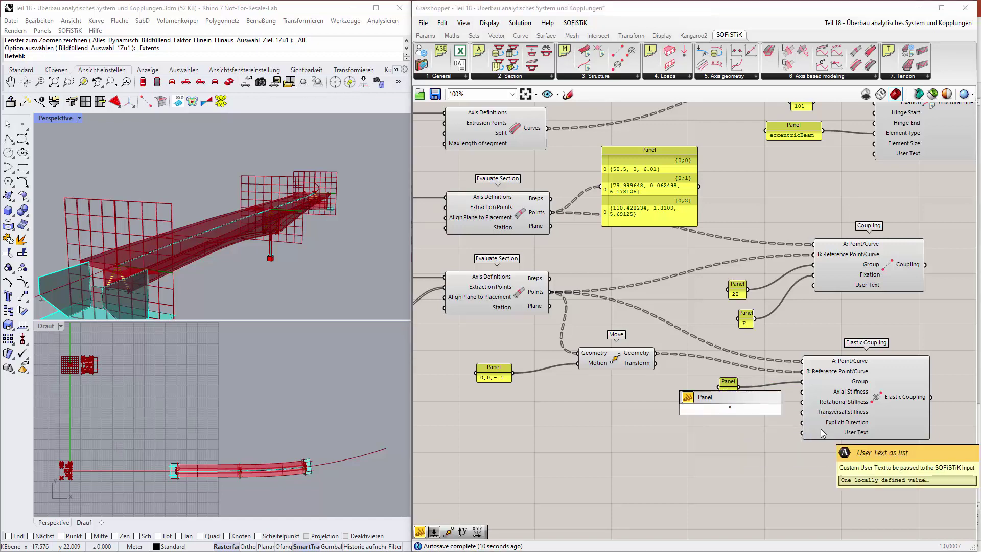
type("1e7")
key("Return")
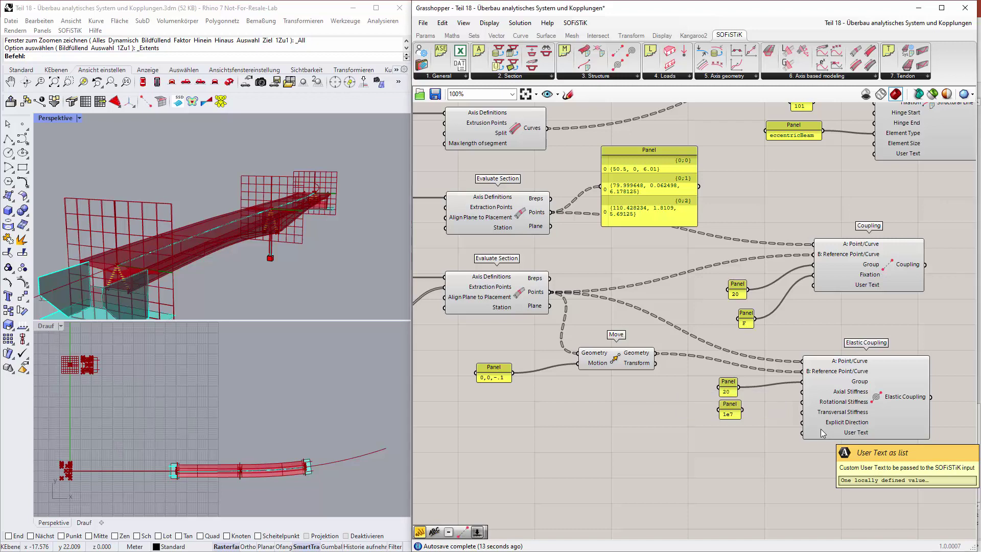
left_click_drag(741, 409, 798, 394)
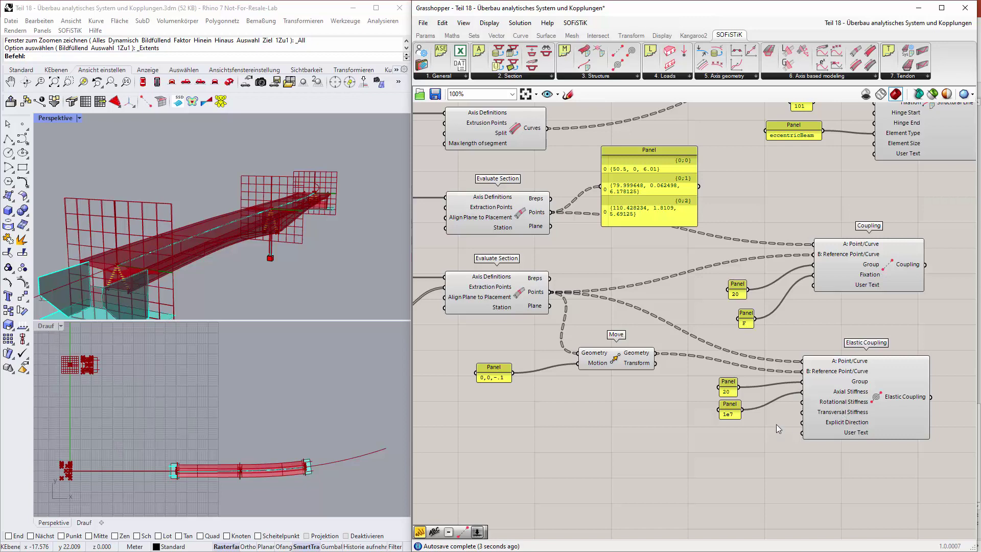
double_click(721, 438)
type("100000")
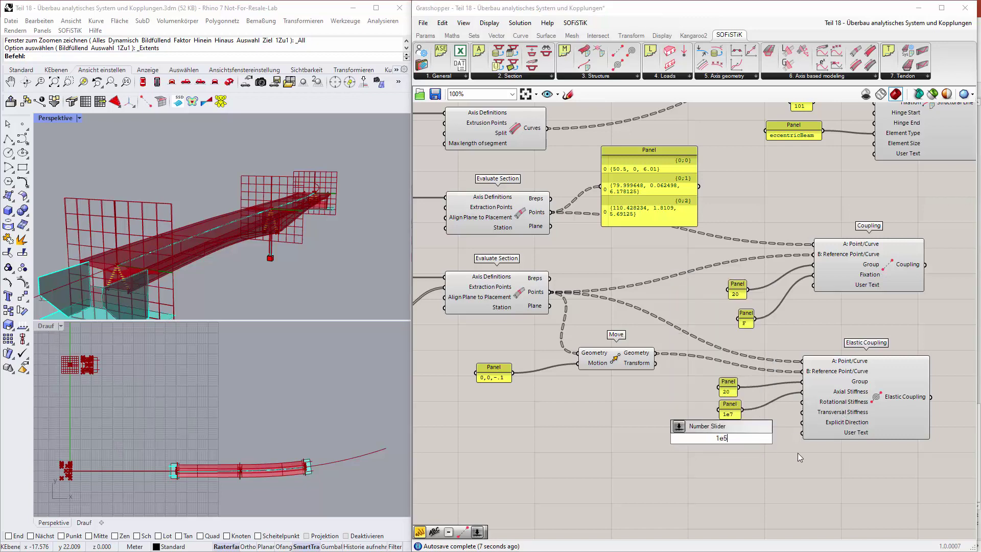
key("Return")
left_click(732, 439)
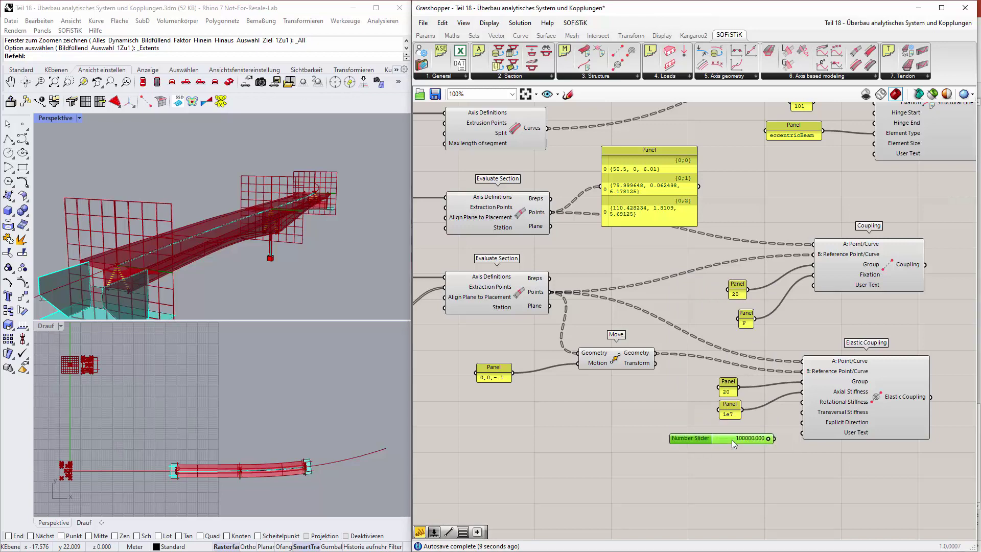
key("Delete")
type("2")
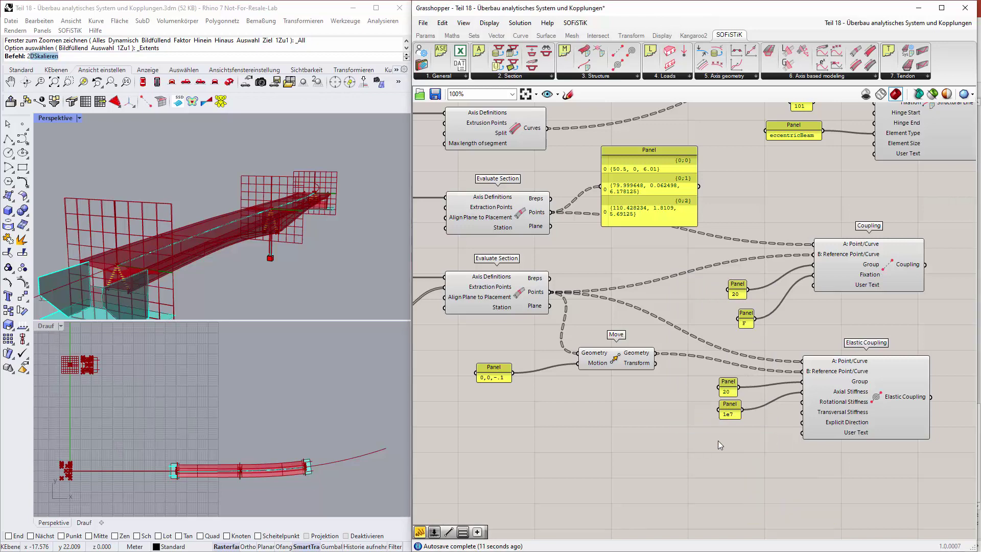
key("BackSpace")
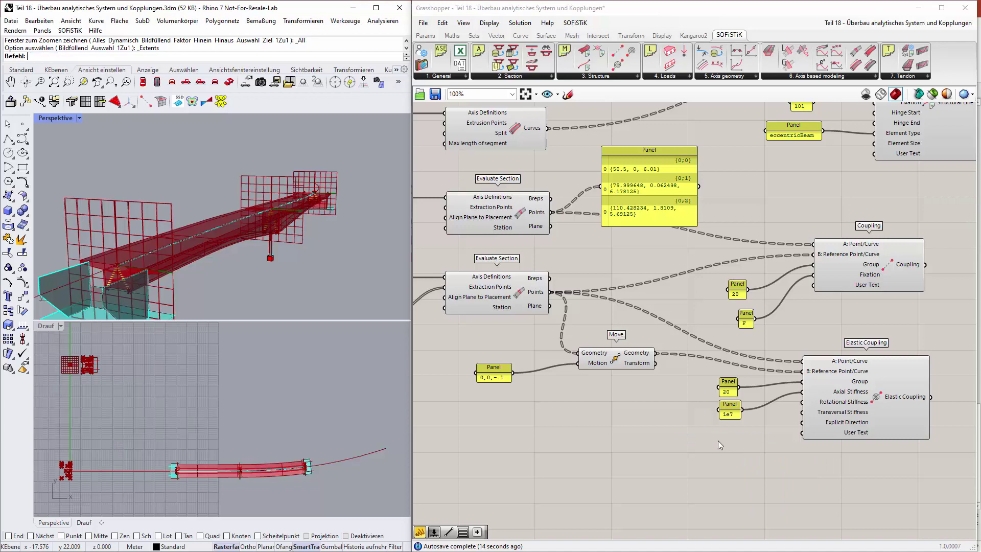
type("22")
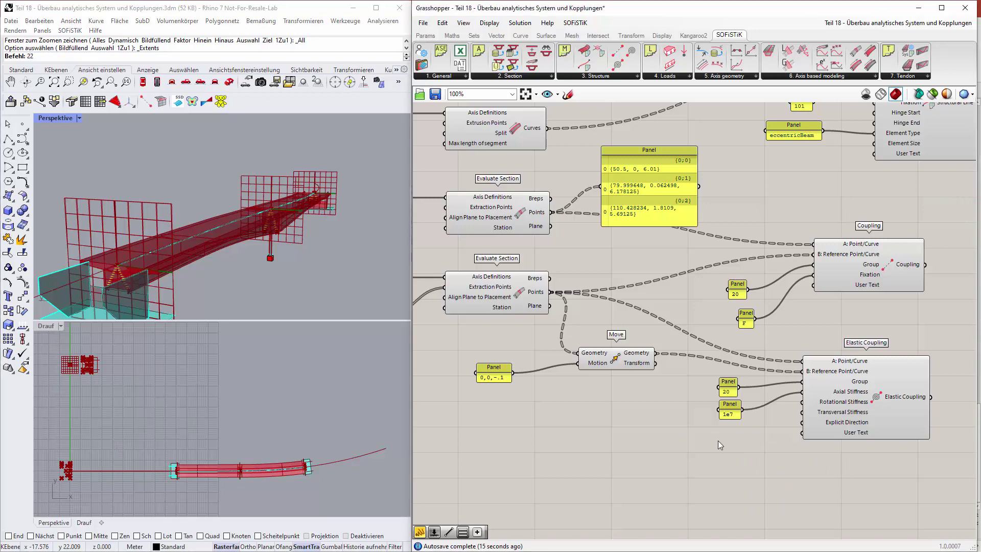
Step: Add a panel containing 1e5 and connect it to the Elastic Coupling's Rotational Stiffness and Transversal Stiffness inputs
double_click(718, 440)
type("\"1")
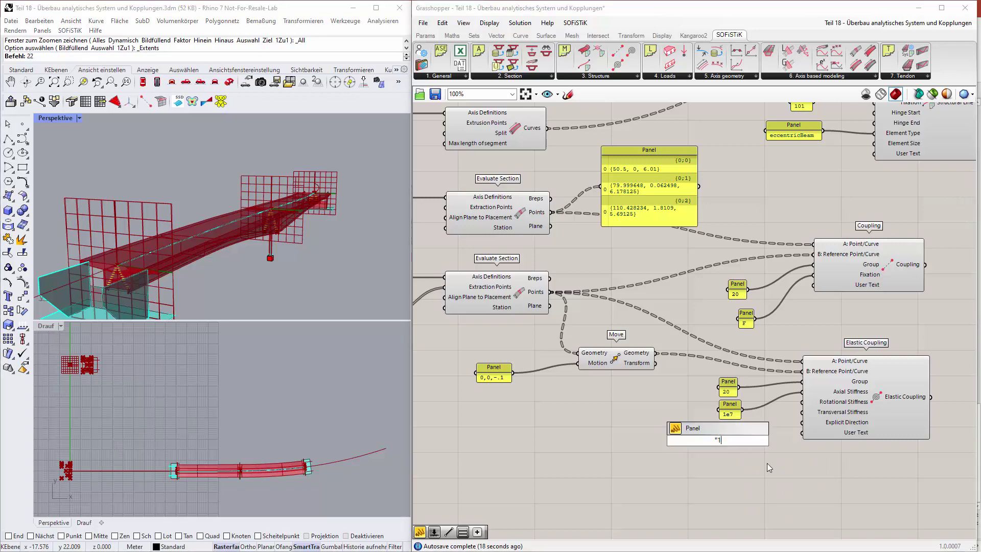
type("e5")
key("Return")
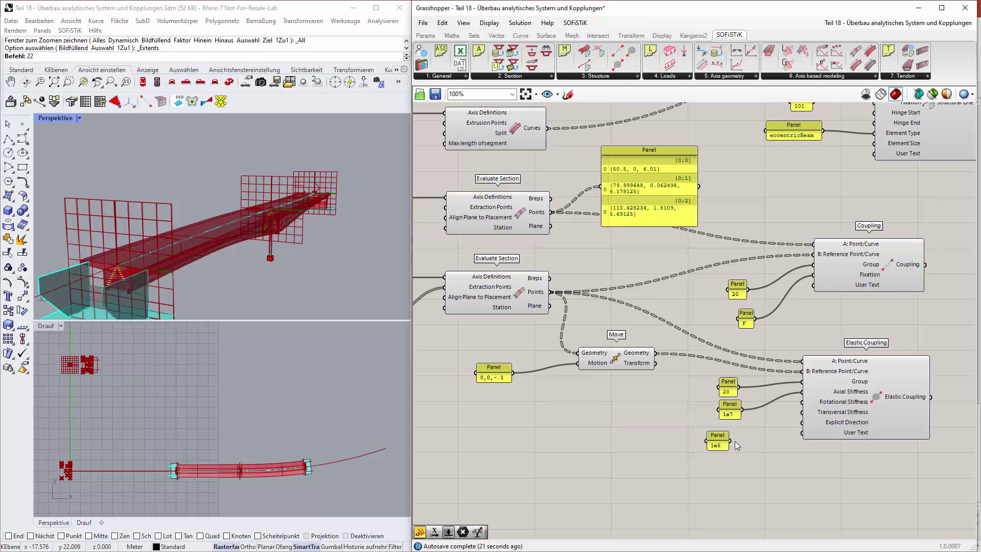
left_click_drag(738, 438, 791, 409)
left_click_drag(732, 440, 802, 412)
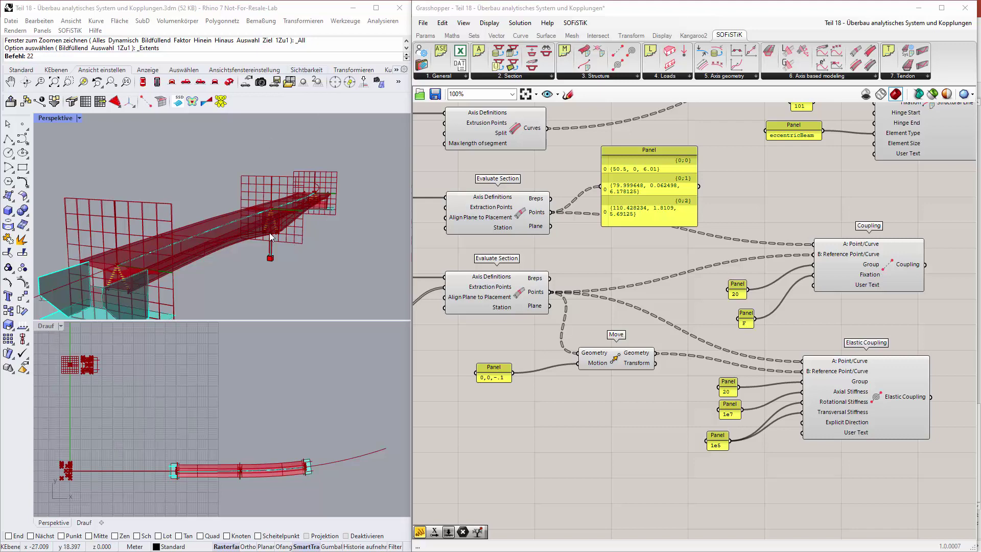
Step: Inspect the couplings above the middle pier and list the Move component's Geometry output in a new panel, enlarged to show all branches
scroll(276, 239, "up", 2)
scroll(275, 239, "up", 10)
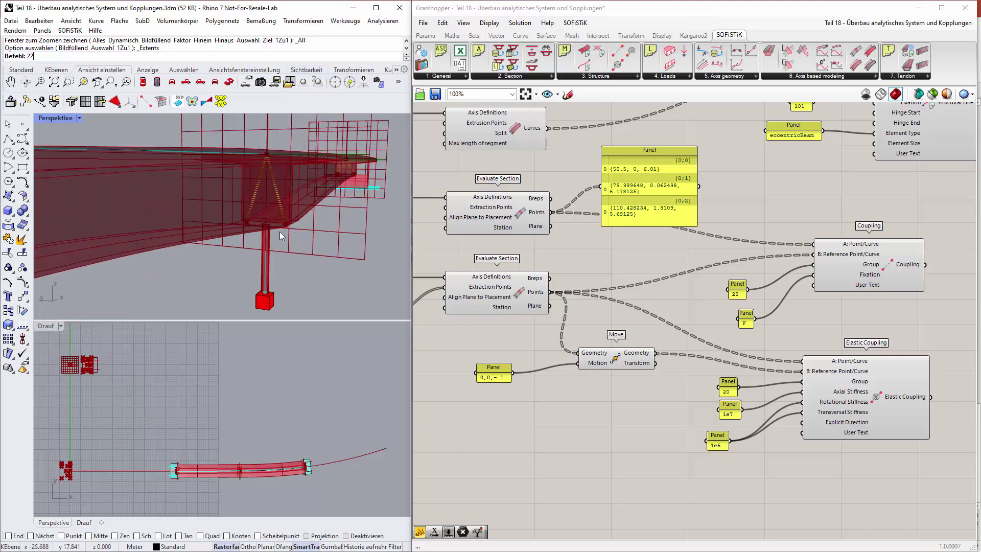
scroll(250, 221, "up", 4)
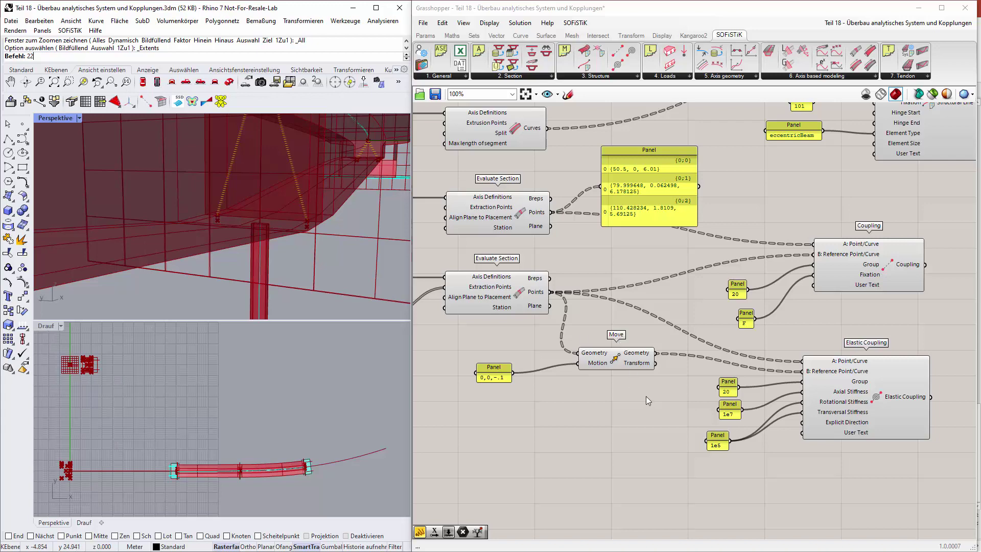
double_click(529, 416)
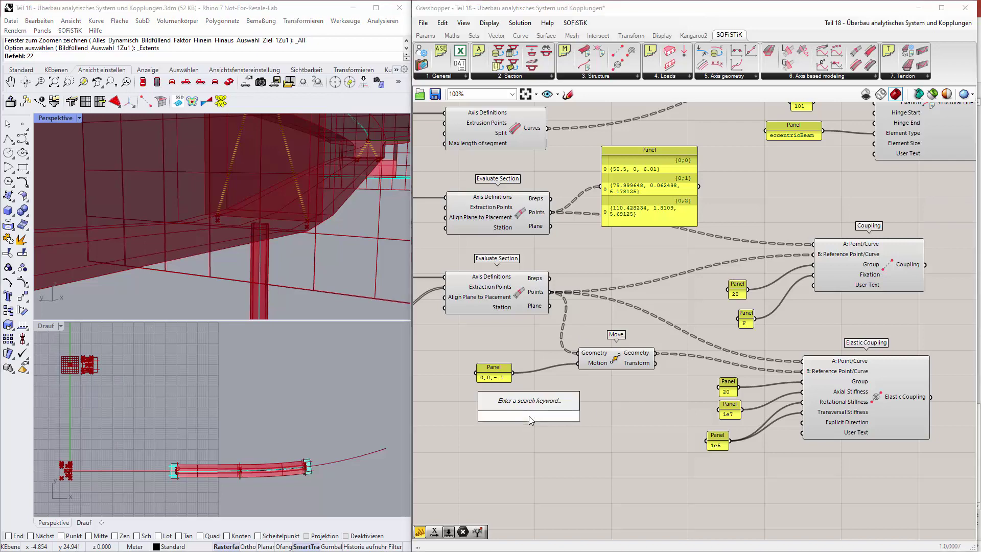
type("\"")
key("Return")
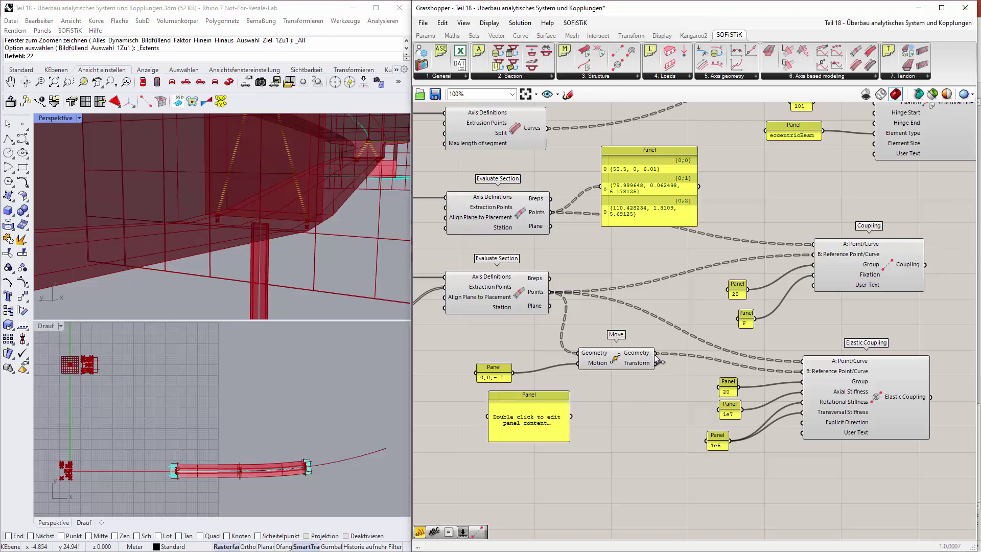
left_click_drag(656, 353, 487, 416)
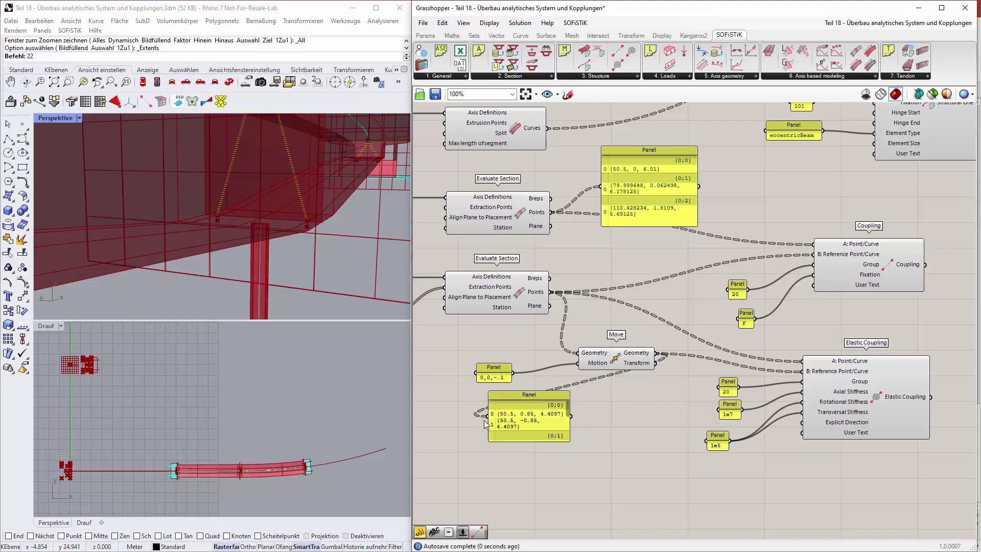
left_click_drag(533, 441, 523, 500)
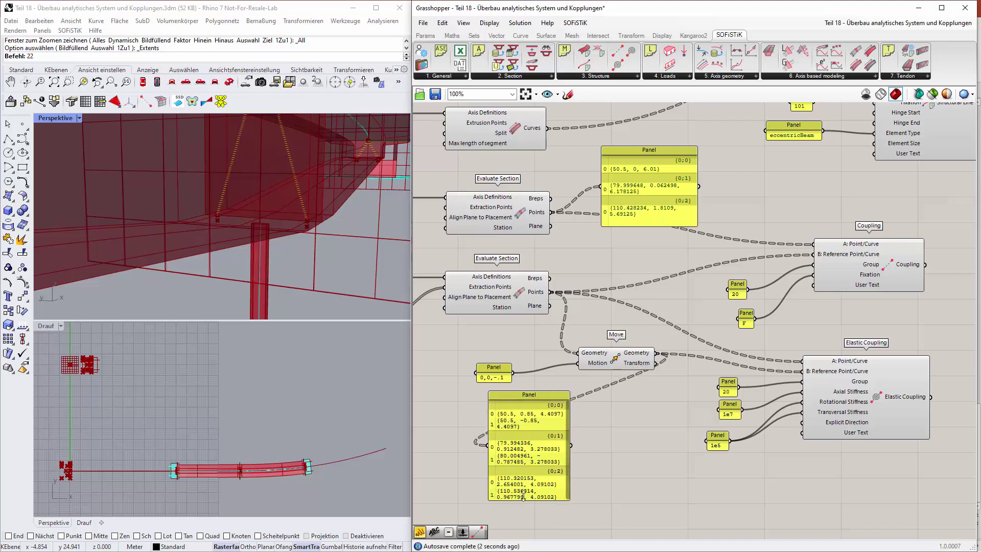
left_click_drag(484, 444, 442, 442)
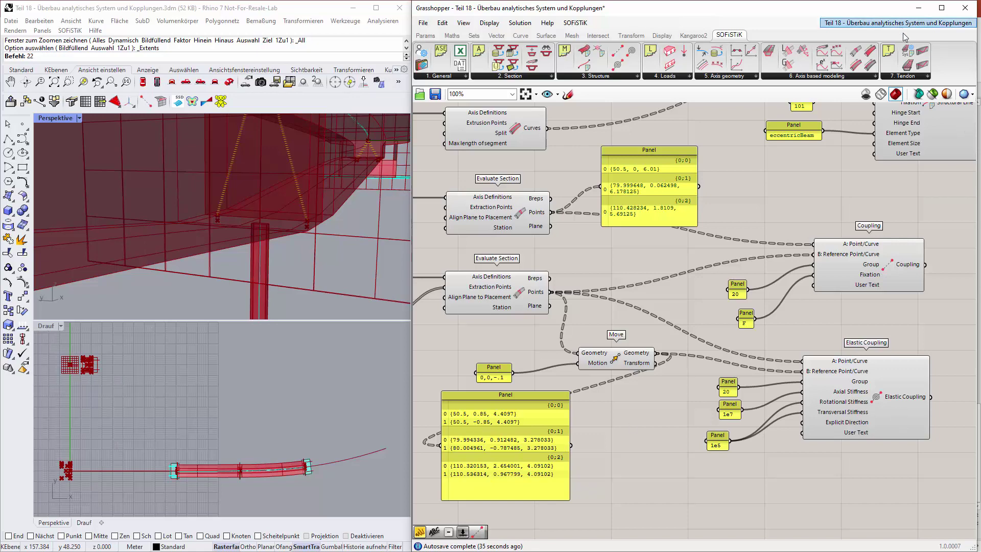
Step: Add a Tree Branch component beside the Move component's output panel and connect Move's Geometry output to only its Tree input
left_click(474, 35)
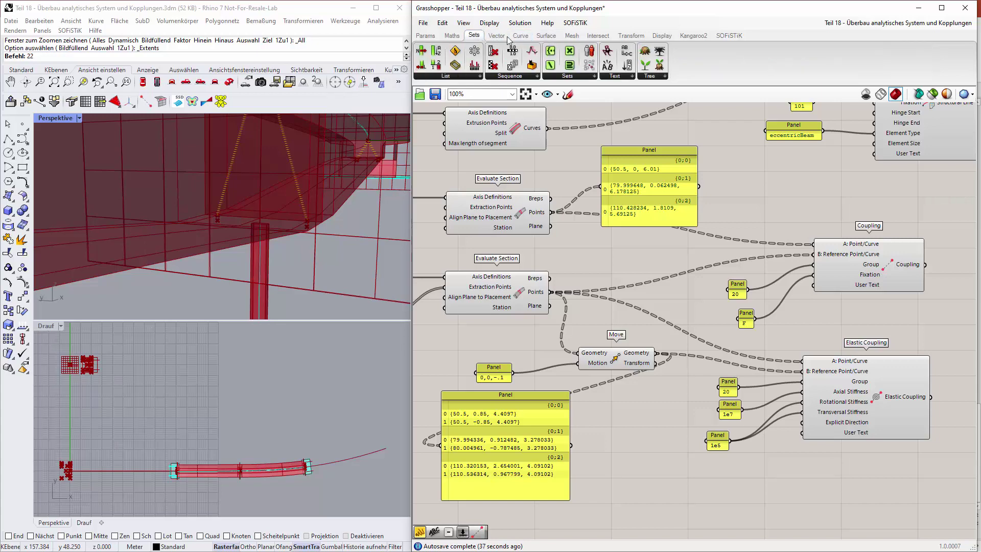
left_click(665, 76)
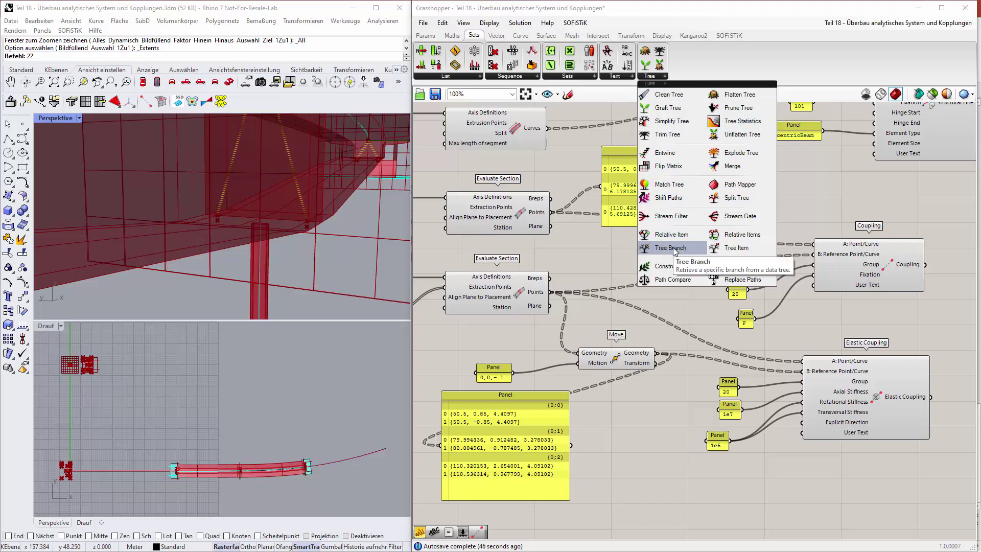
left_click_drag(674, 239, 587, 493)
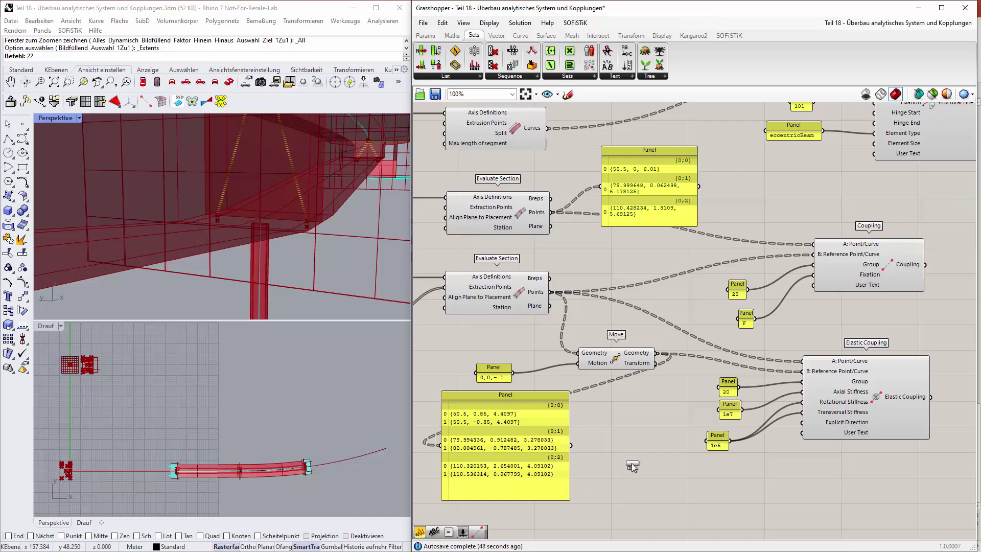
left_click_drag(643, 478, 643, 476)
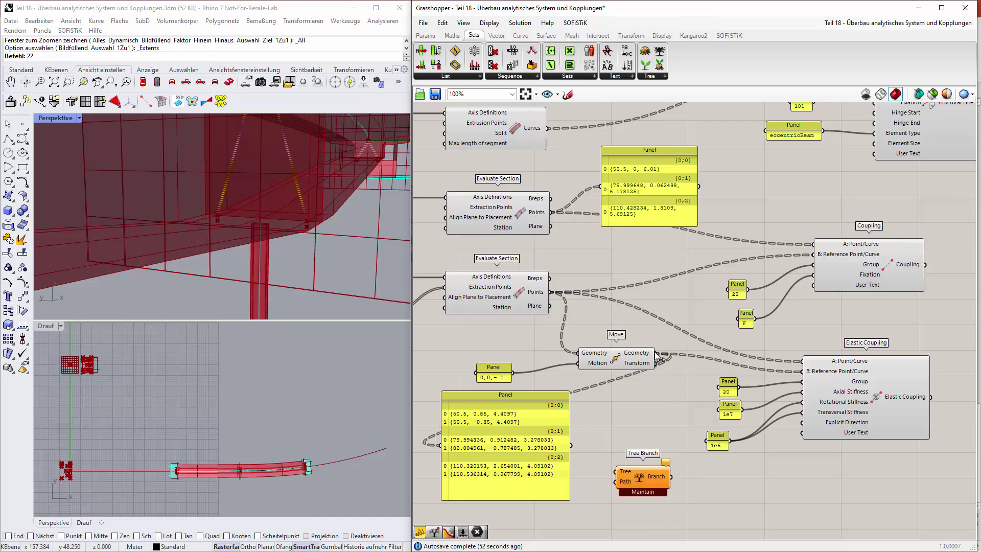
left_click_drag(657, 352, 617, 481)
right_click(624, 483)
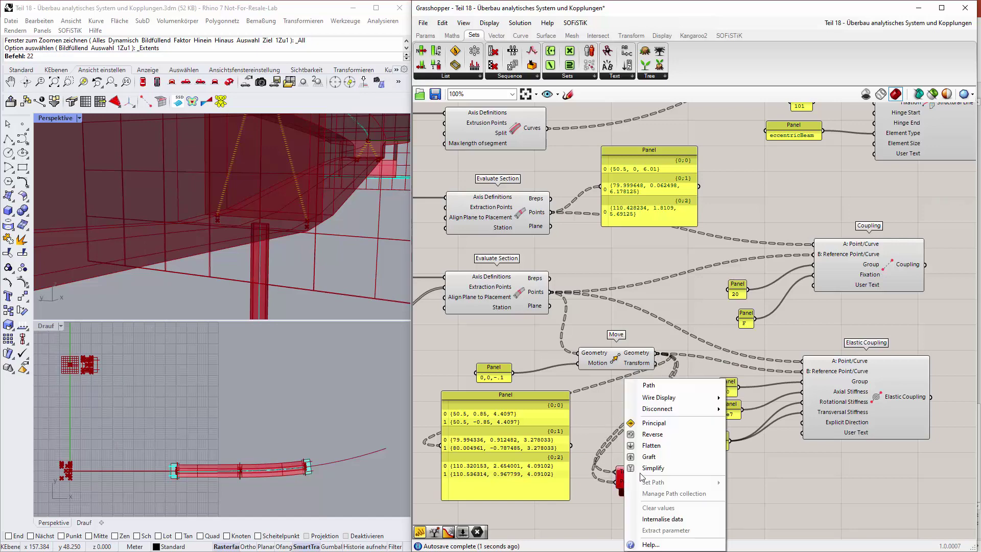
left_click(739, 411)
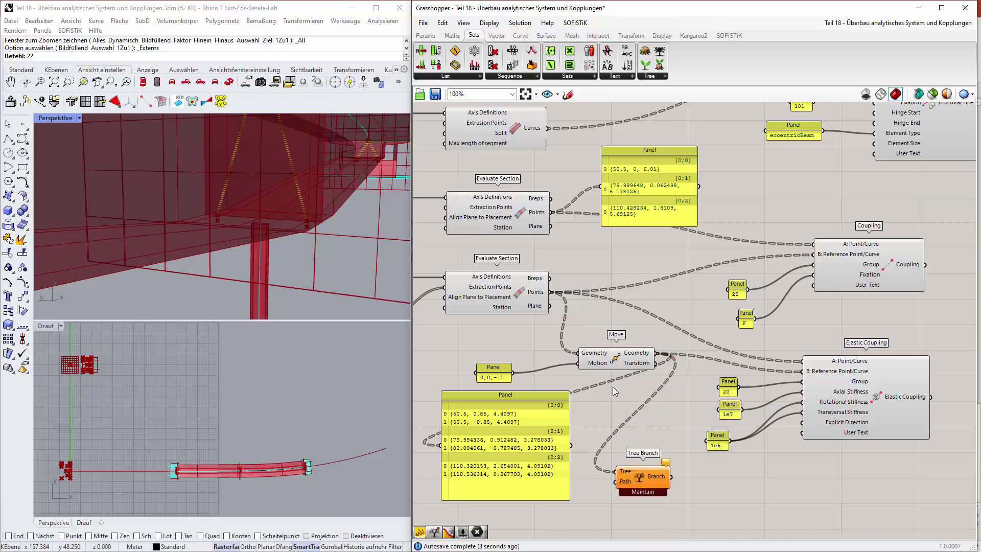
mouse_move(628, 482)
left_mouse_down()
mouse_move(659, 474)
mouse_move(646, 479)
left_mouse_up()
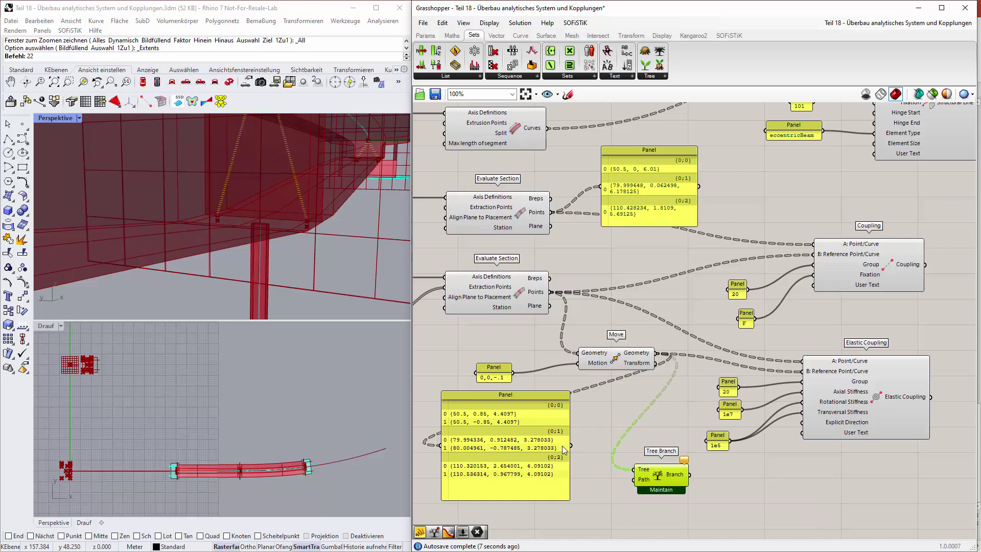
Step: Add a panel for branch path 0;1 with multiline data turned off and connect it to the Tree Branch's Path input
double_click(586, 492)
type("\"")
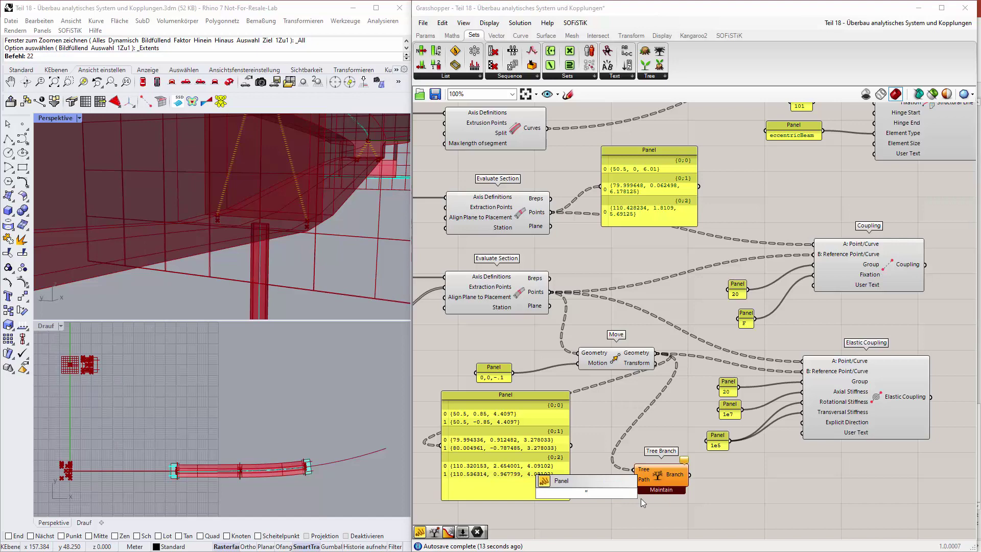
type("{0;1}")
key("Return")
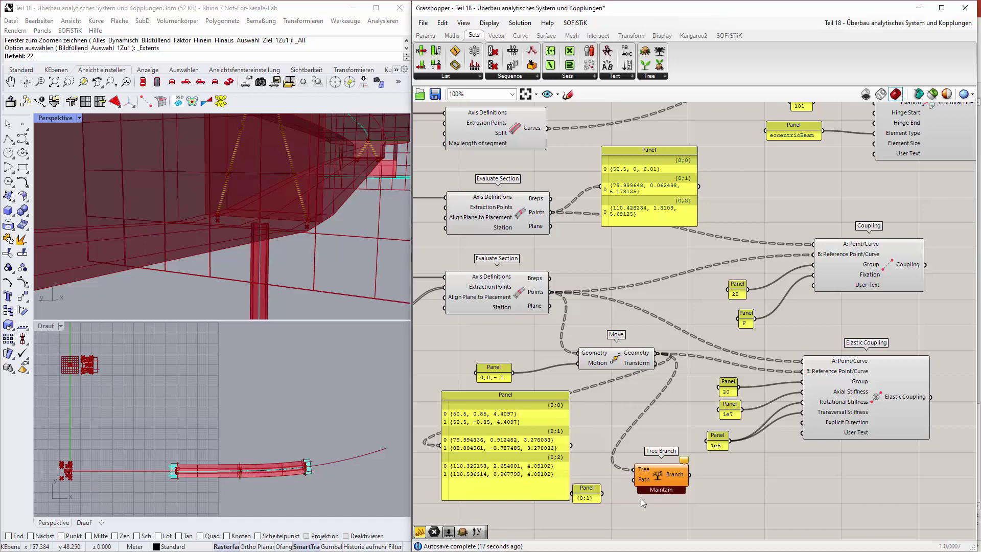
right_click(586, 498)
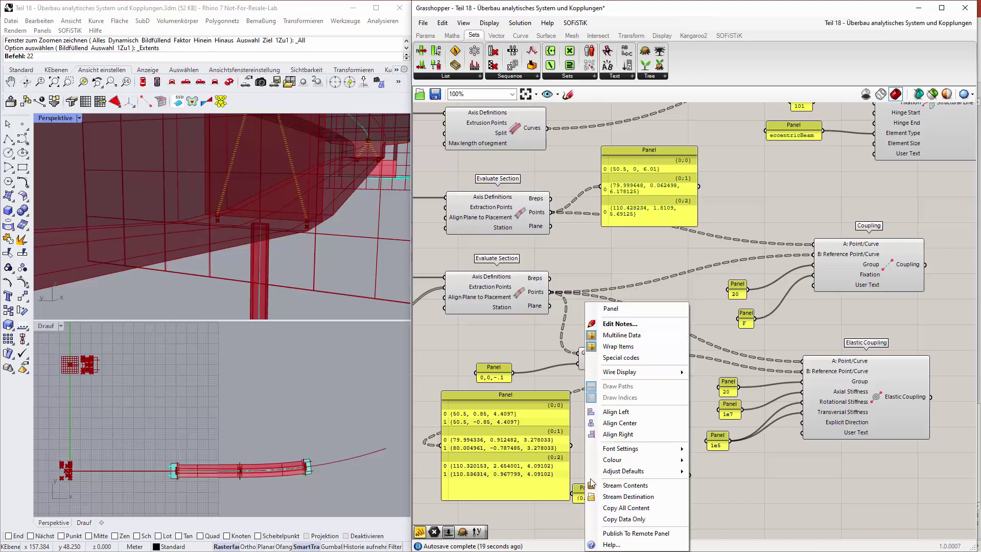
left_click(636, 329)
left_click_drag(597, 501, 616, 519)
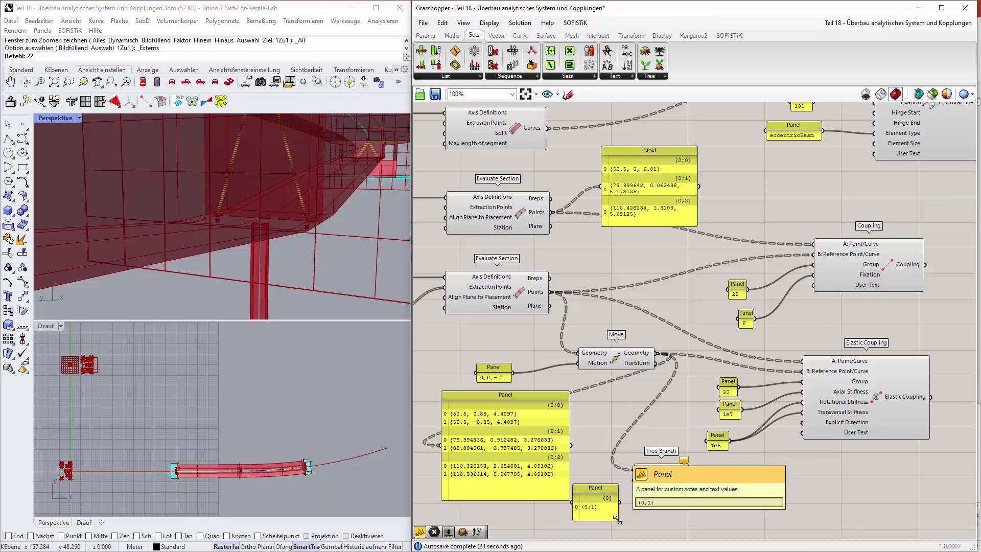
left_click_drag(620, 503, 675, 482)
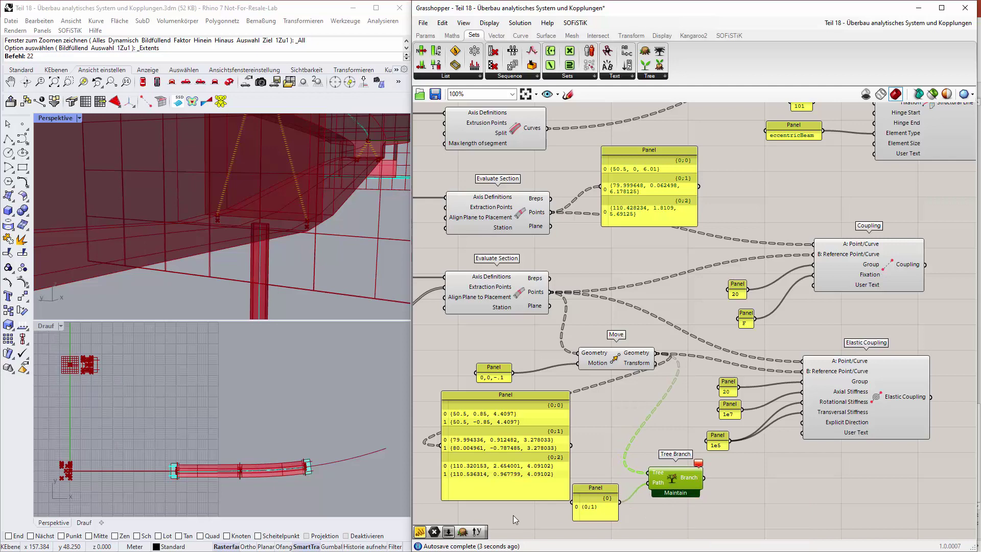
Step: Add an empty panel beside the Tree Branch and connect the Branch output to it
left_click(765, 484)
double_click(754, 482)
type("\"")
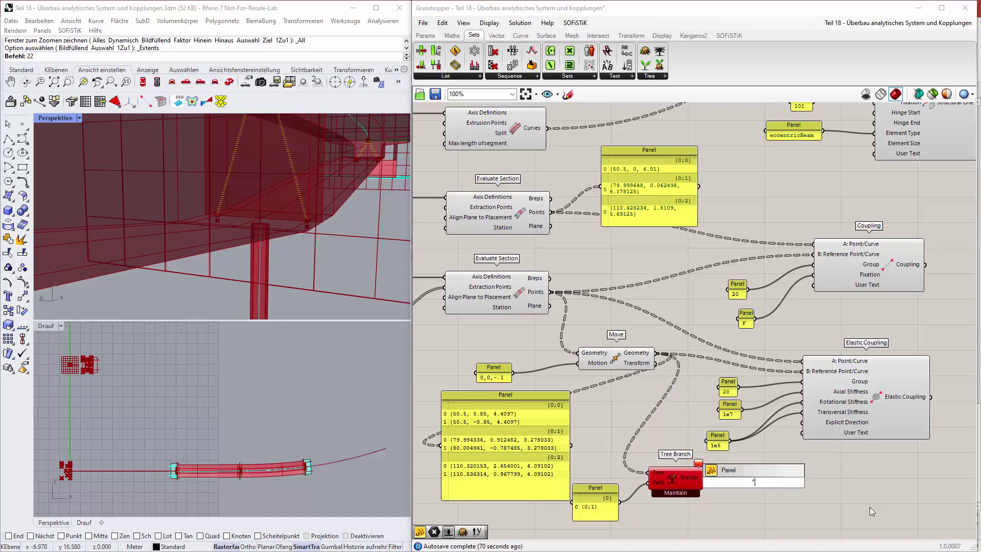
key("Return")
left_click_drag(703, 478, 715, 483)
left_click_drag(769, 462, 791, 462)
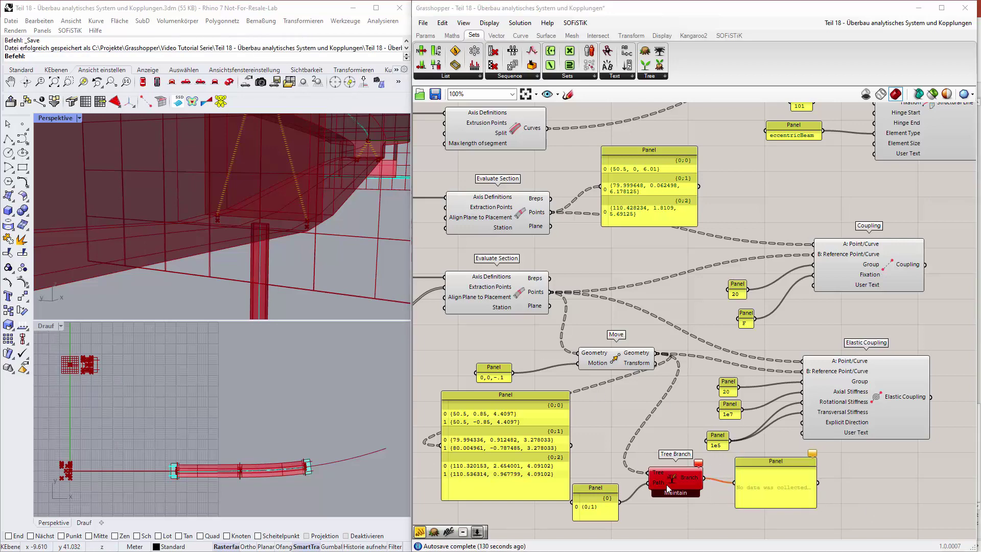
Step: Check the Tree Branch's error and correct the path panel's text to {0;1}
mouse_move(699, 463)
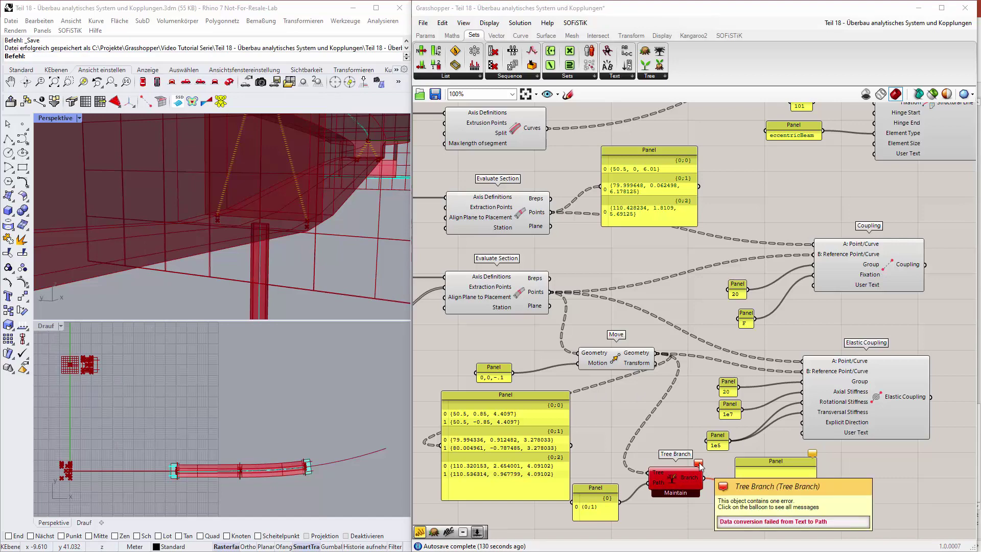
left_click(592, 508)
double_click(592, 504)
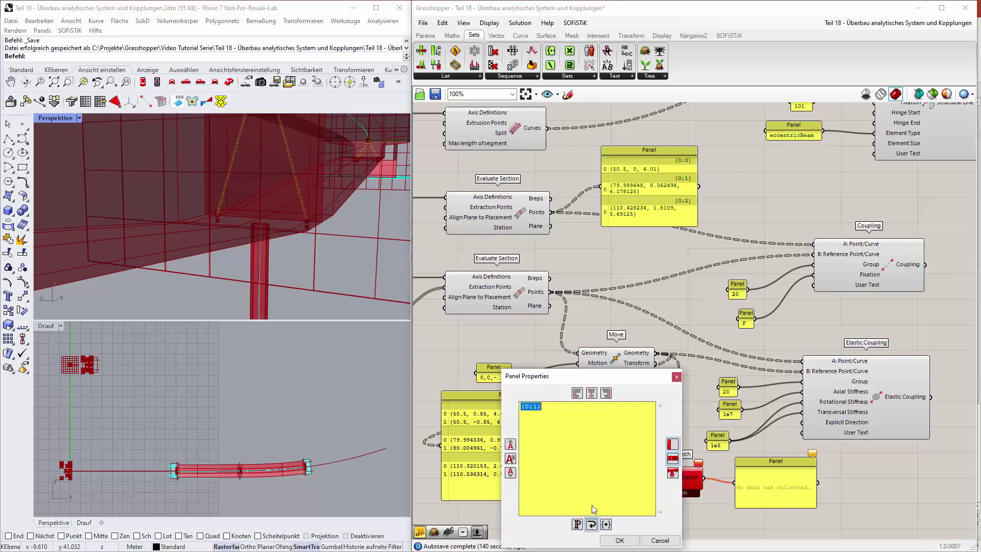
left_click(554, 406)
left_click(620, 540)
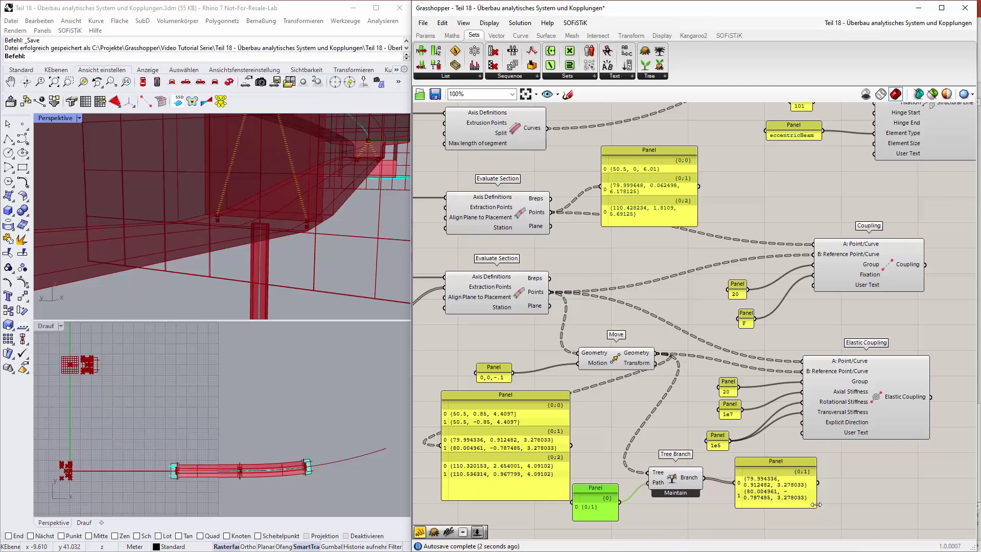
Step: Widen the panel listing the Tree Branch's output to read the points, and delete that panel
left_click_drag(816, 504, 868, 498)
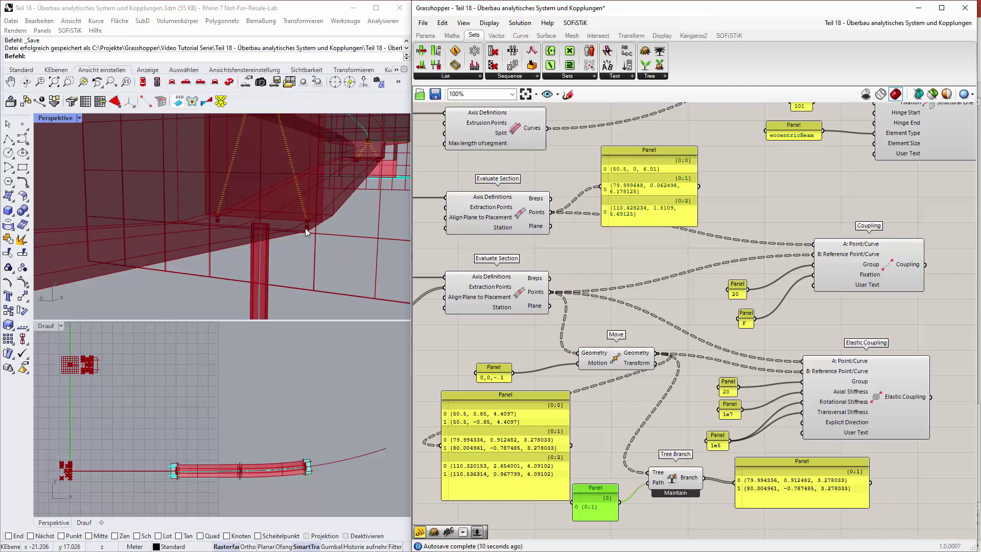
left_click(777, 463)
key("Delete")
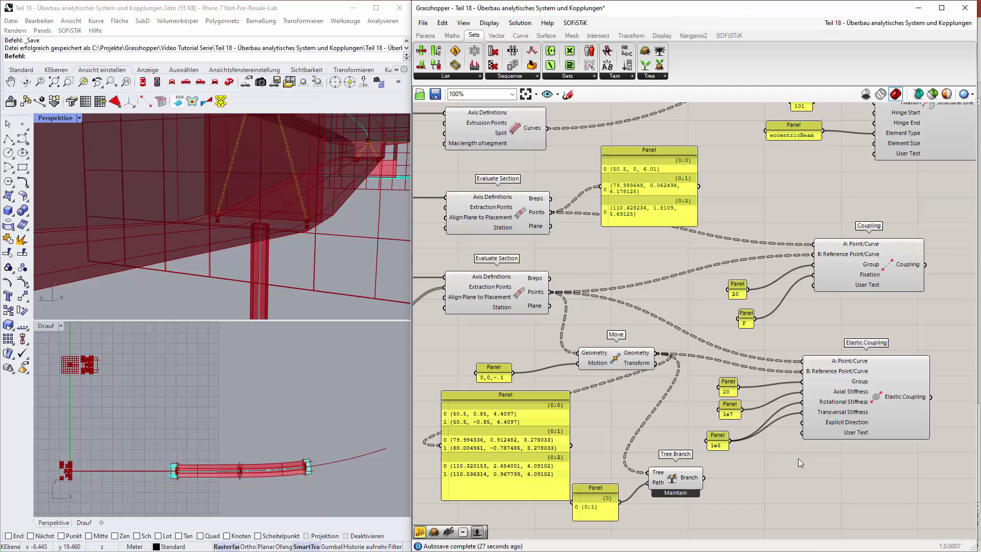
Step: Add a PolyLine component and connect the Tree Branch's Branch output to its Vertices input
left_click(523, 36)
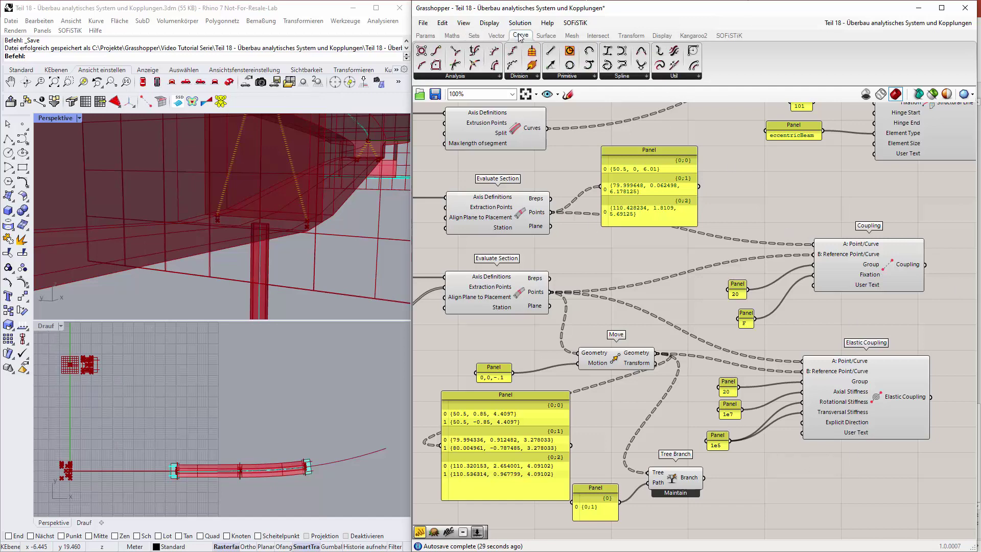
left_click(643, 77)
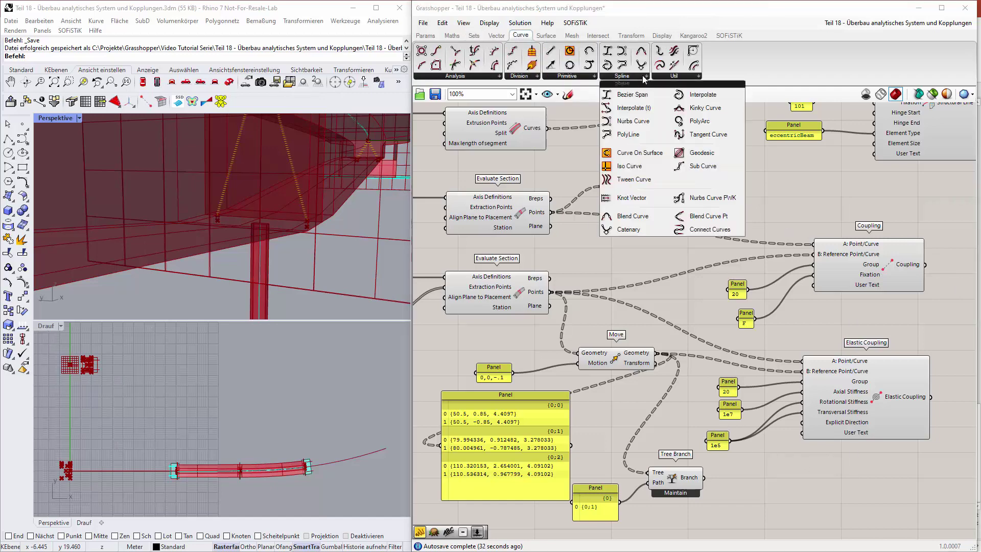
left_click(633, 135)
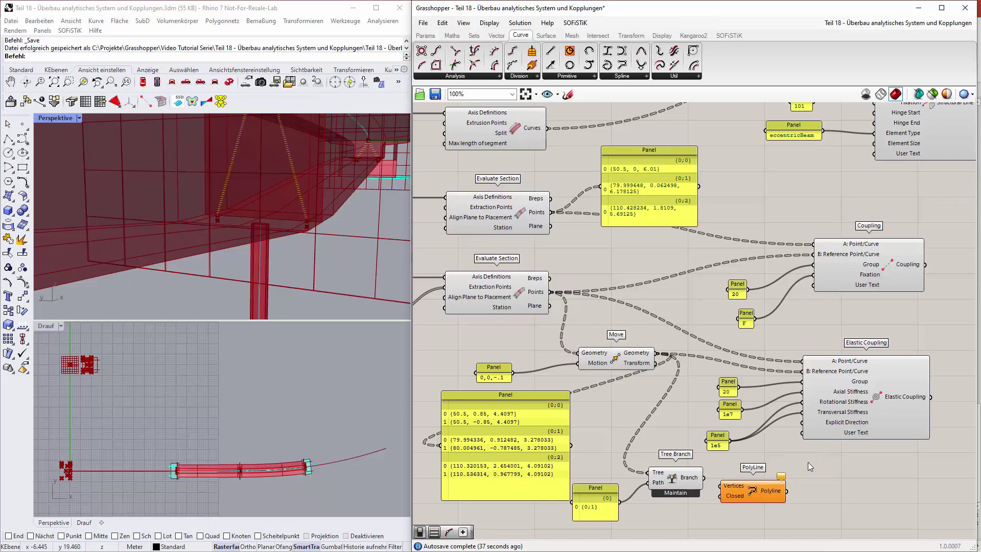
left_click_drag(704, 477, 723, 489)
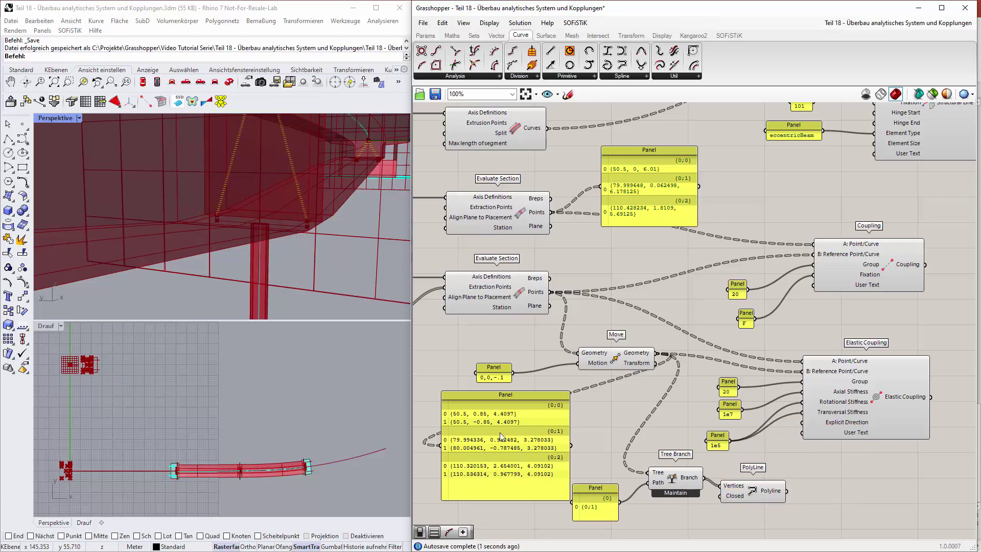
left_click(756, 498)
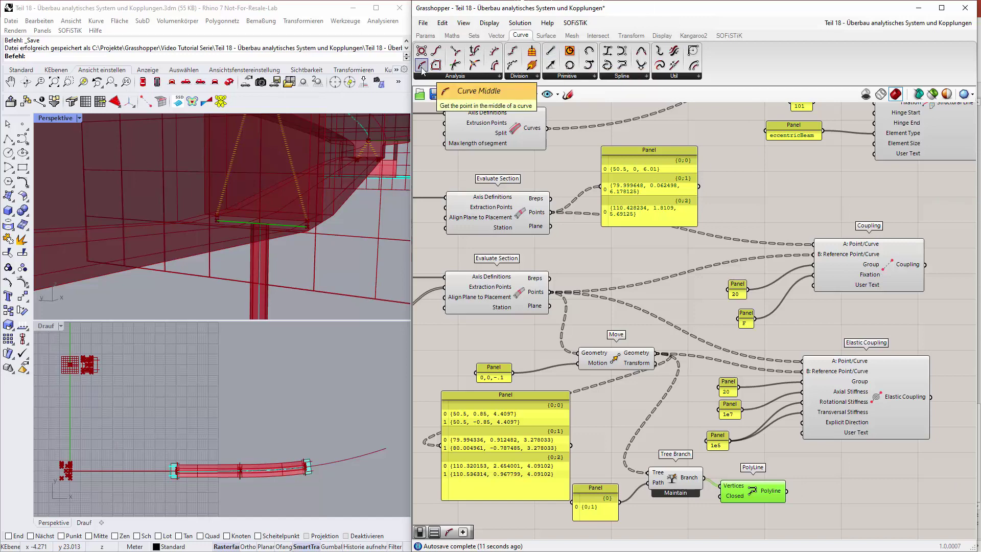
Step: Add a Curve Middle component fed by the Polyline output and highlight its midpoint above the pier
left_click_drag(422, 70, 808, 494)
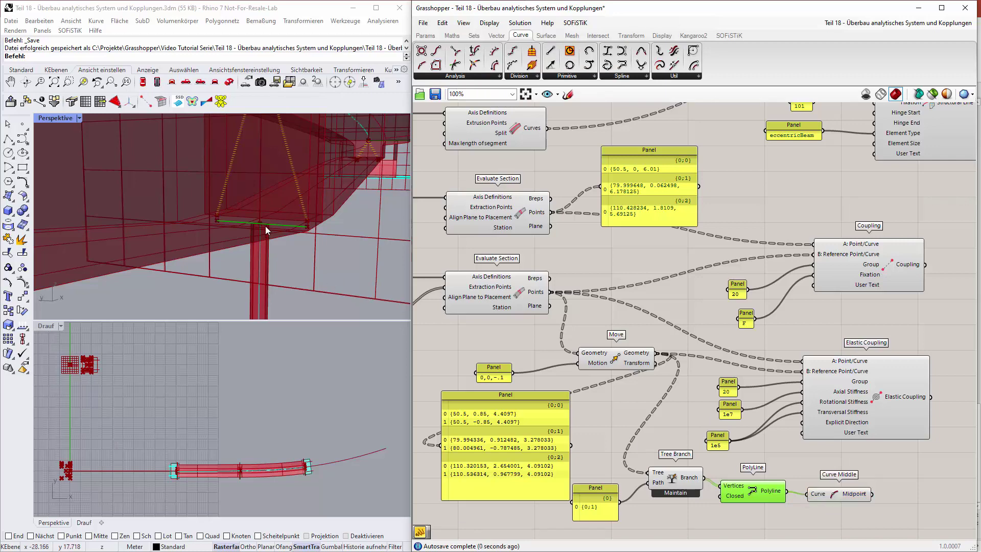
left_click(841, 495)
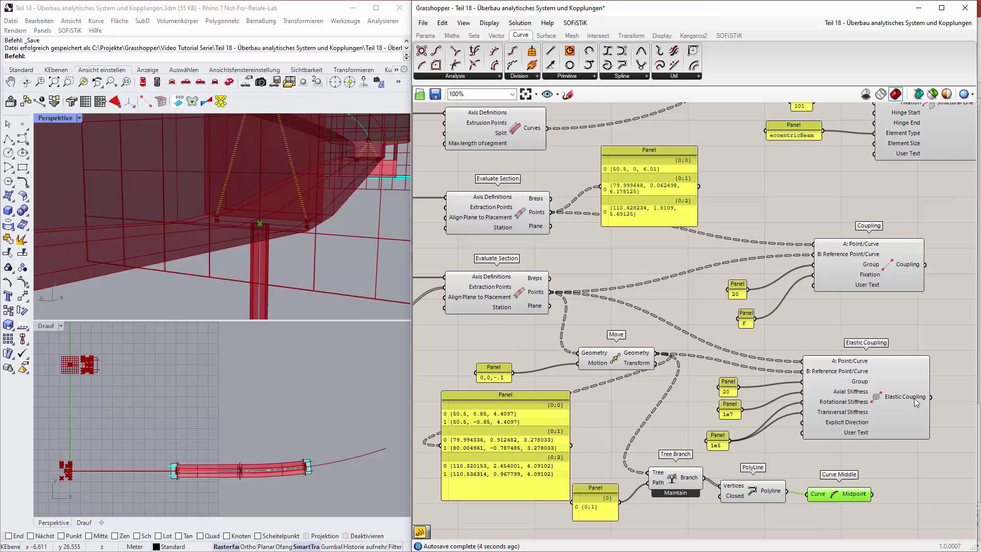
Step: Add a second SOFiSTiK Coupling component below the Elastic Coupling, beside Curve Middle
right_click_drag(938, 499, 799, 416)
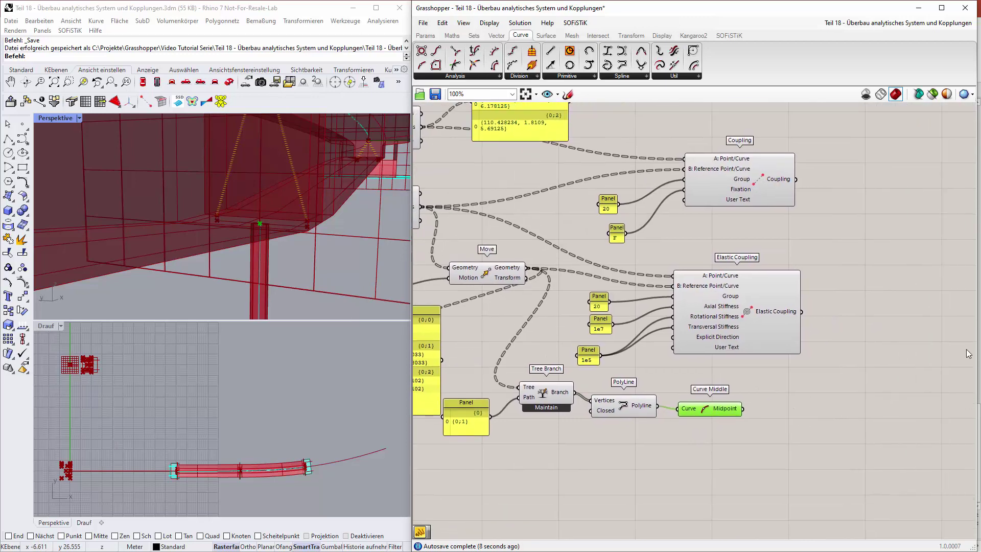
left_click(730, 36)
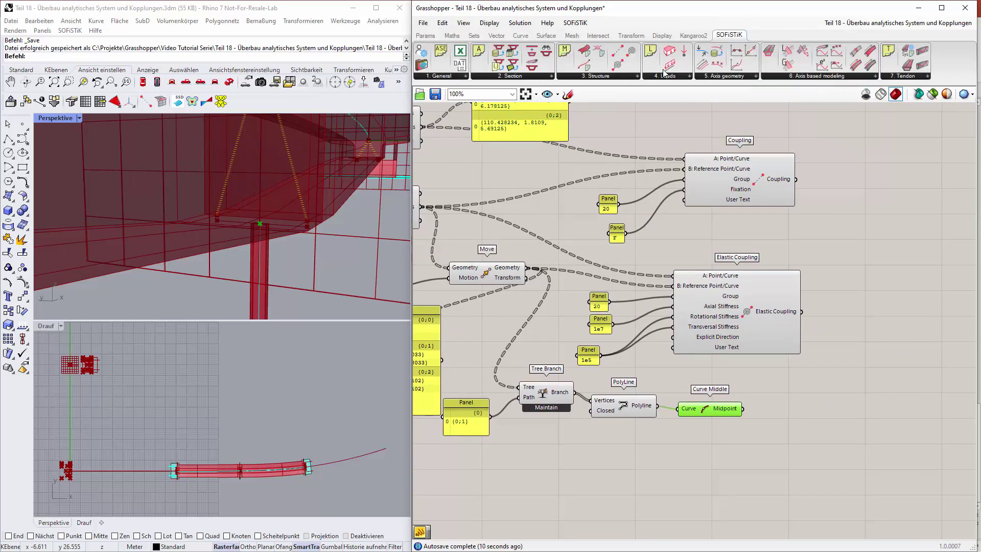
left_click(636, 76)
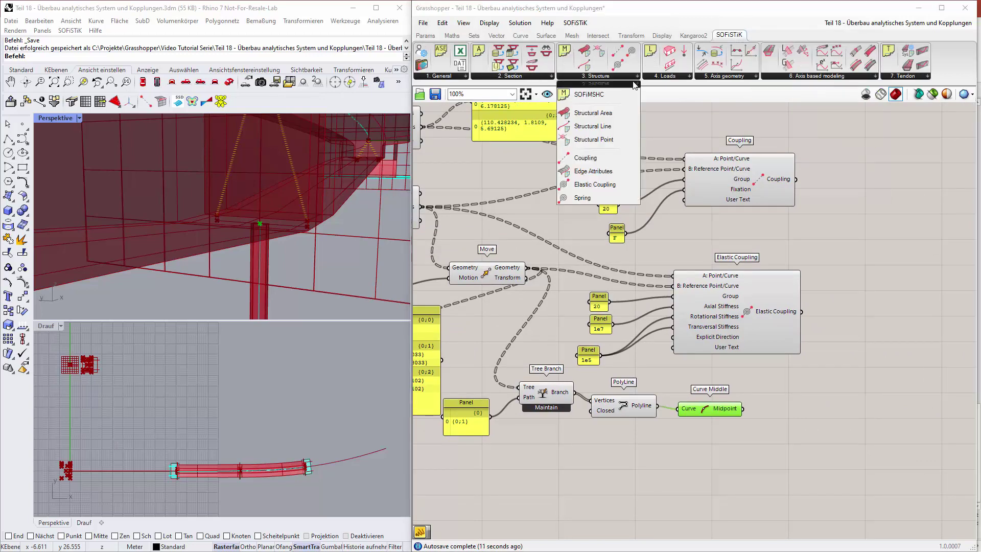
left_click(625, 158)
left_click(820, 444)
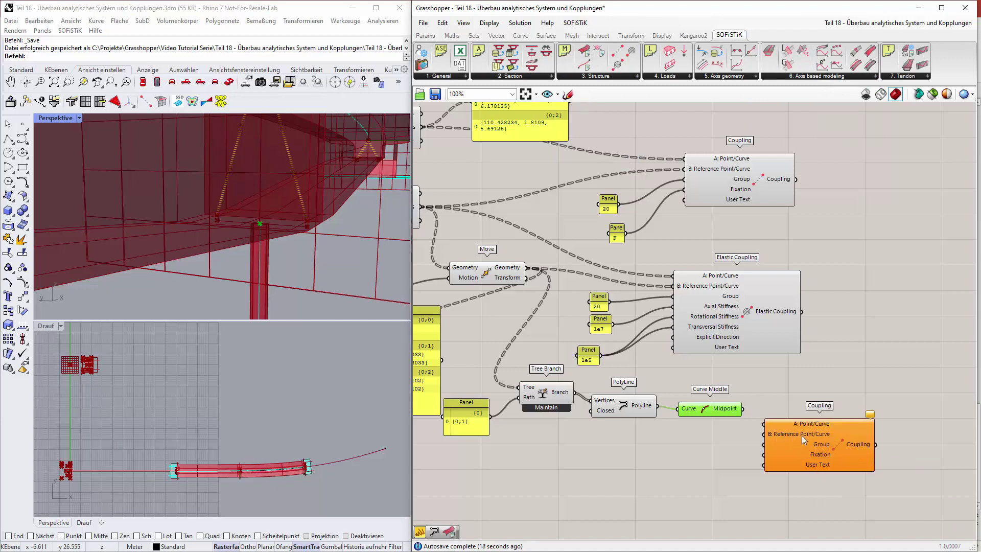
left_click_drag(803, 439, 811, 405)
Step: Rearrange PolyLine and Curve Middle, and connect Branch to the new Coupling's Point/Curve input A and Midpoint to Reference input B
left_click_drag(629, 410, 640, 444)
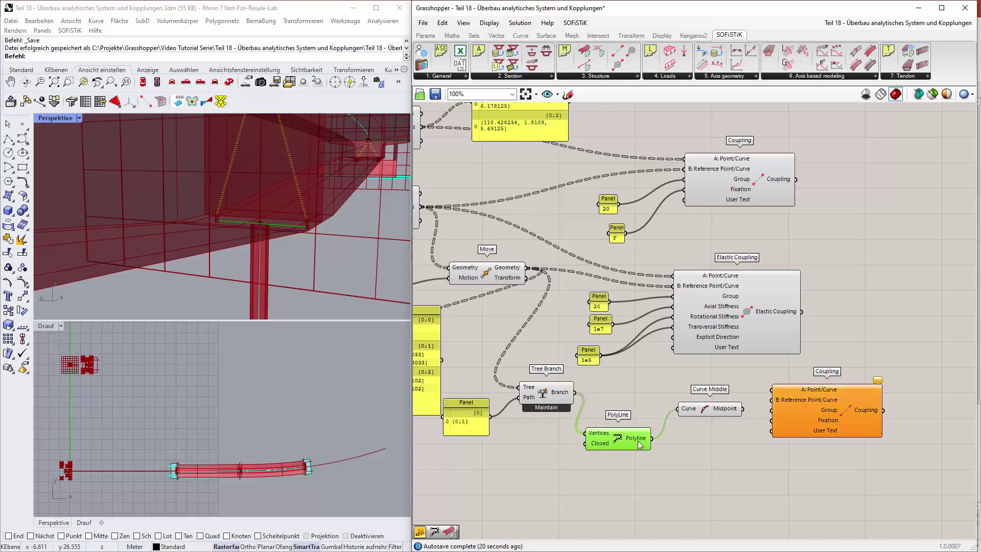
left_click_drag(700, 408, 699, 438)
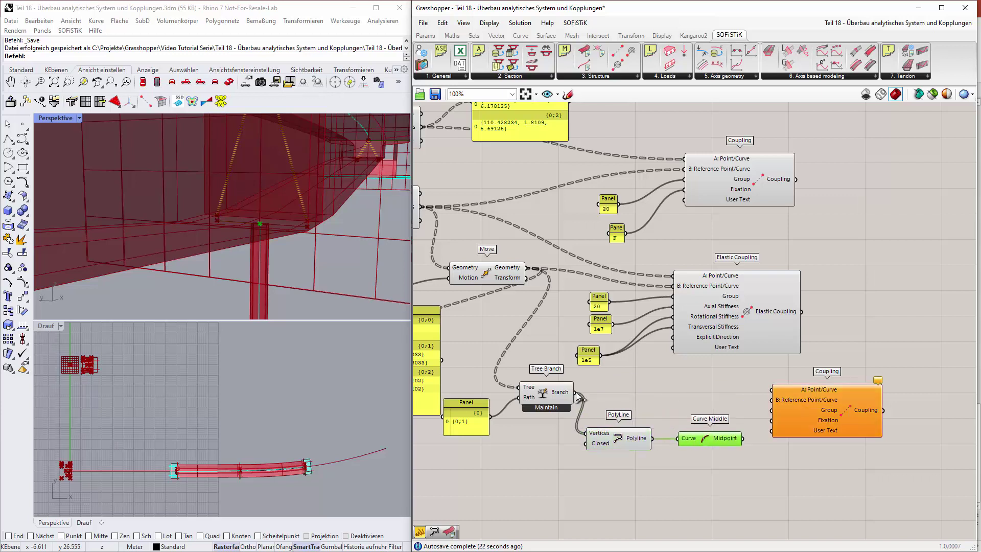
left_click_drag(576, 392, 824, 414)
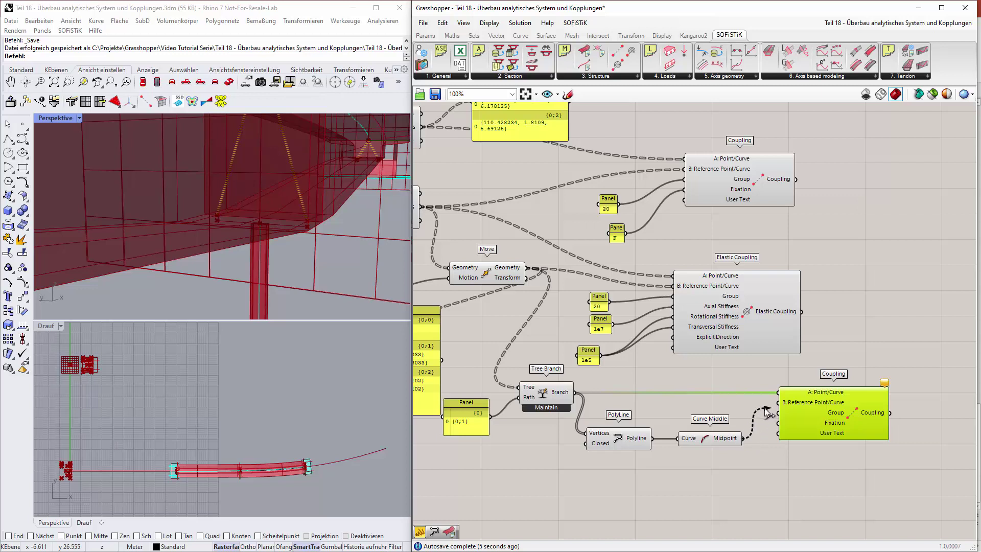
left_click_drag(743, 438, 774, 402)
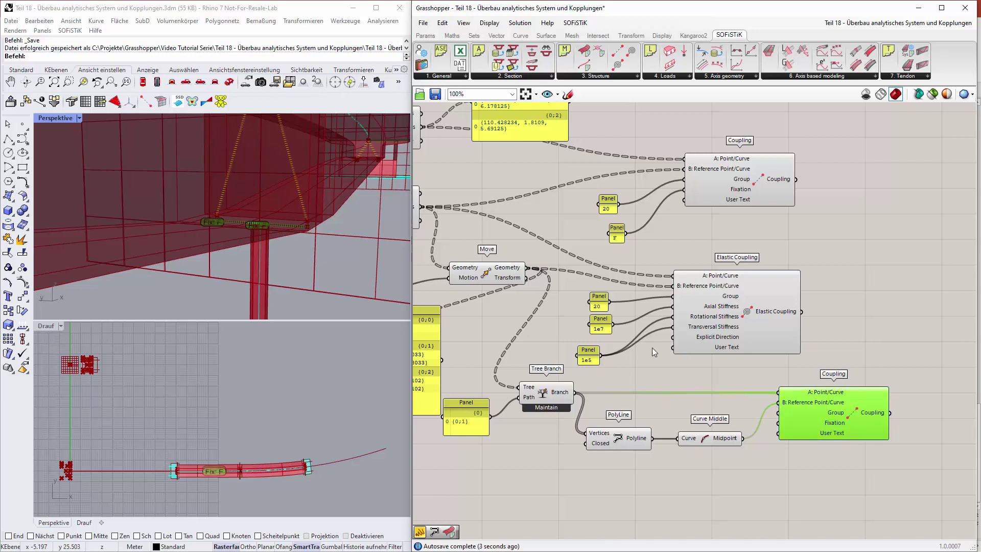
Step: Copy the panels with 20 and F and connect them to the lower Coupling's Group and Fixation inputs
left_click(606, 207)
left_click(617, 235, "shift")
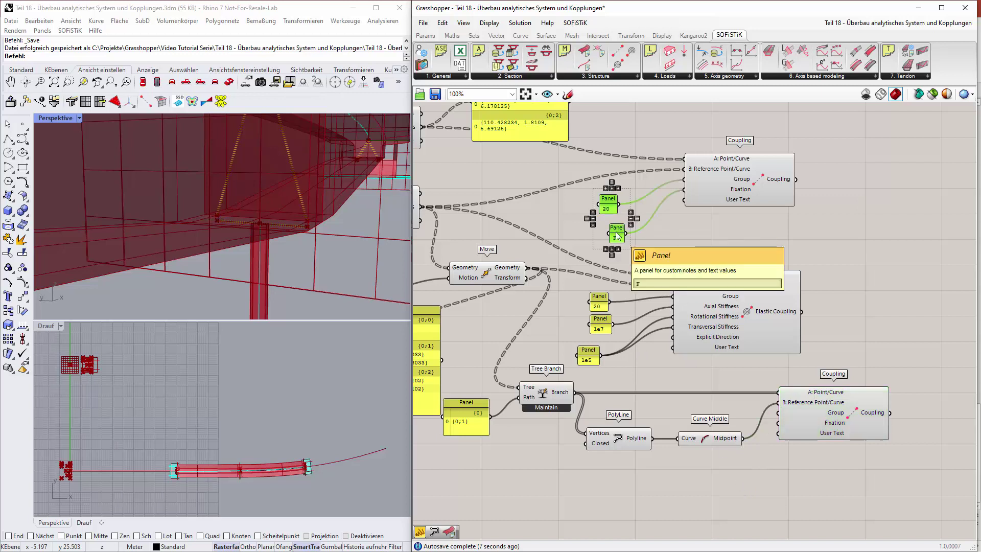
key("ctrl+c")
key("ctrl+v")
mouse_move(617, 215)
left_mouse_down()
mouse_move(744, 531)
mouse_move(728, 485)
mouse_move(777, 410)
mouse_move(813, 431)
mouse_move(793, 436)
left_mouse_up()
left_click(773, 471)
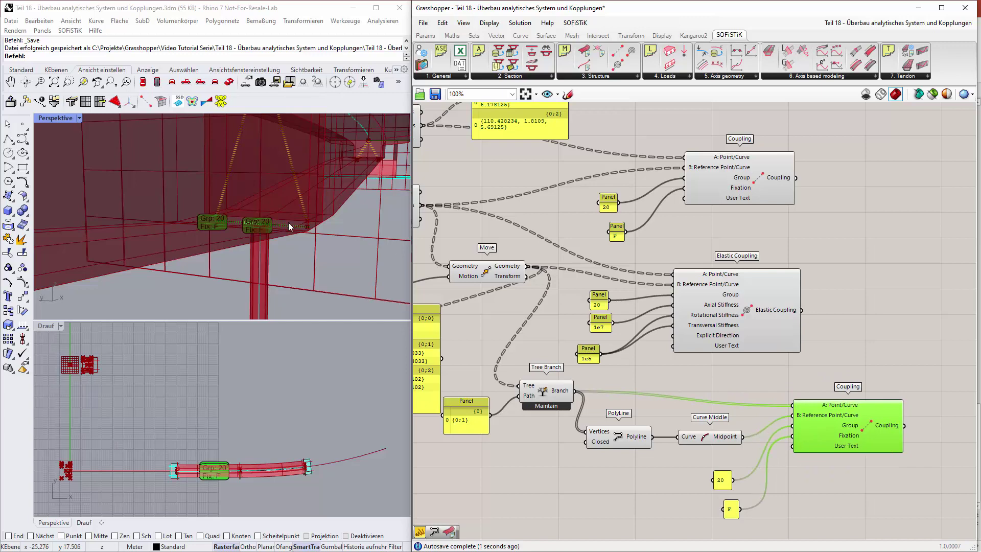
Step: Examine the new coupling between the bearing points and their midpoint above the middle pier in the perspective view
left_click(274, 256)
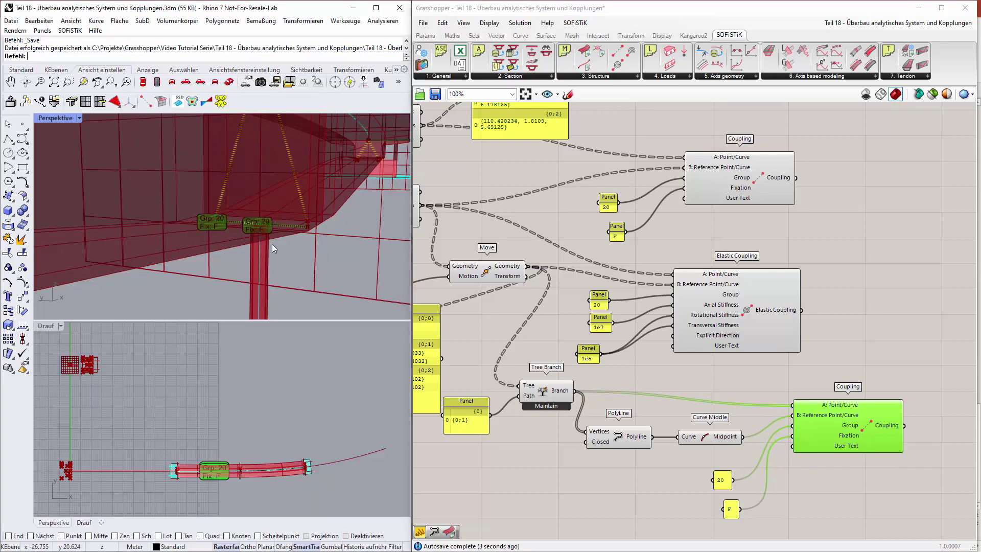
scroll(281, 244, "up", 1)
scroll(341, 265, "down", 2)
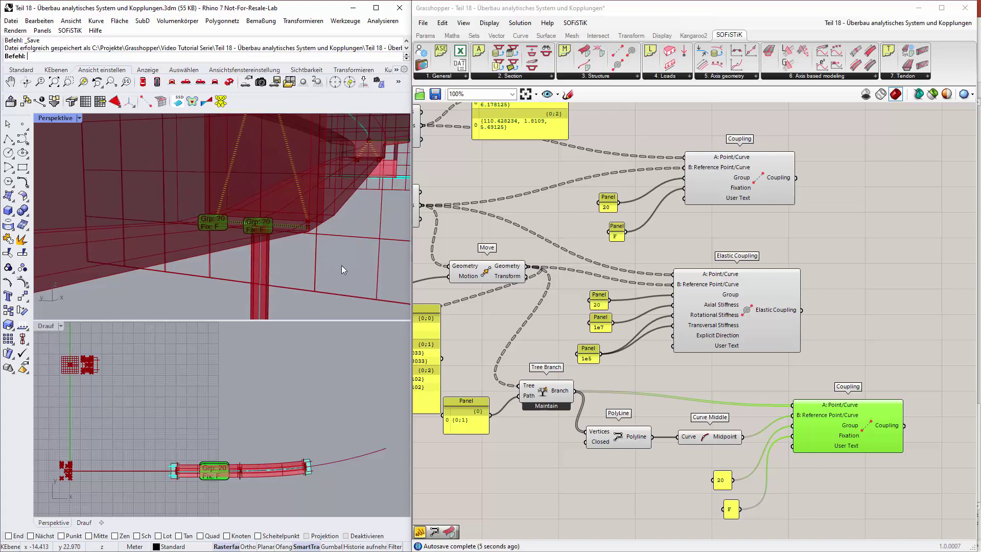
scroll(341, 265, "down", 3)
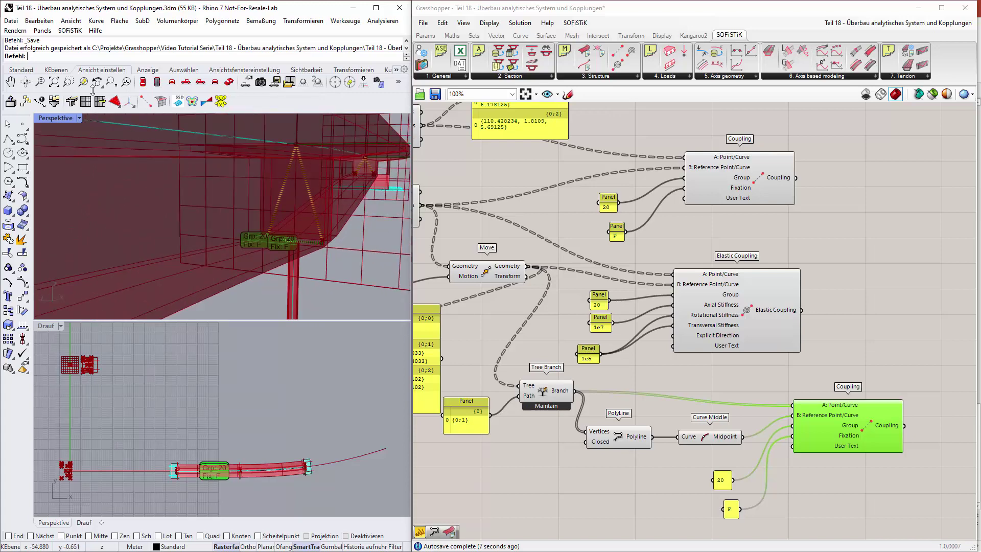
left_click(68, 82)
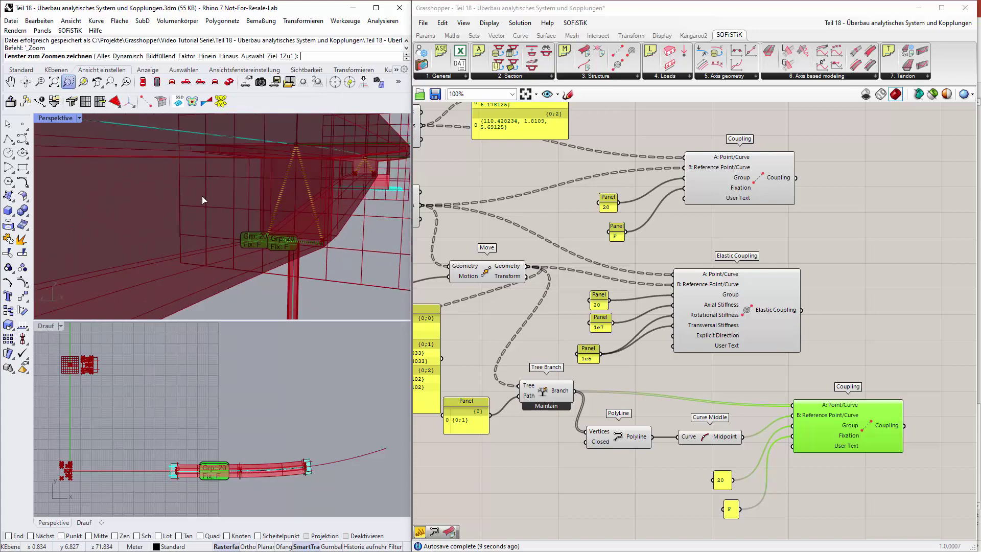
left_click_drag(241, 217, 374, 284)
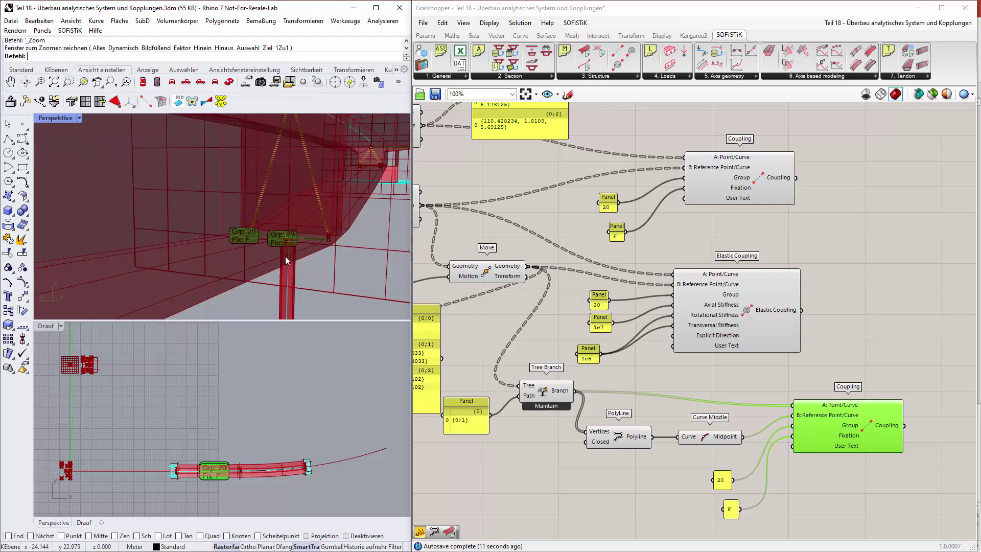
left_click(627, 471)
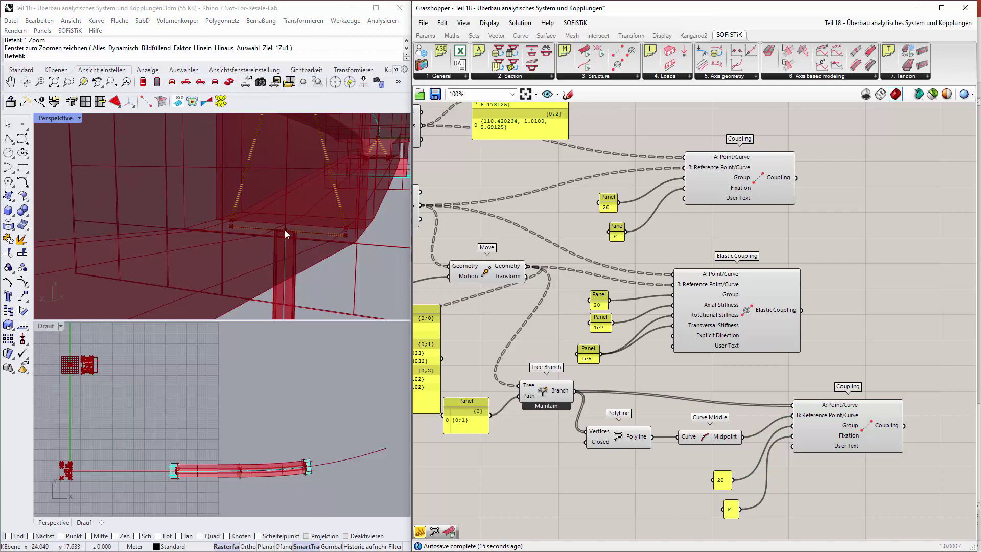
left_click(848, 425)
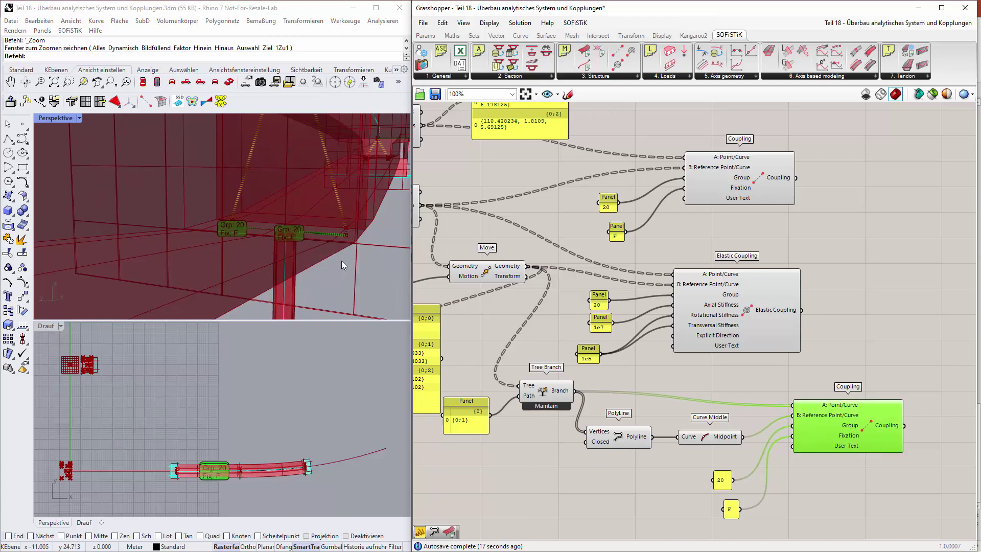
left_click(653, 495)
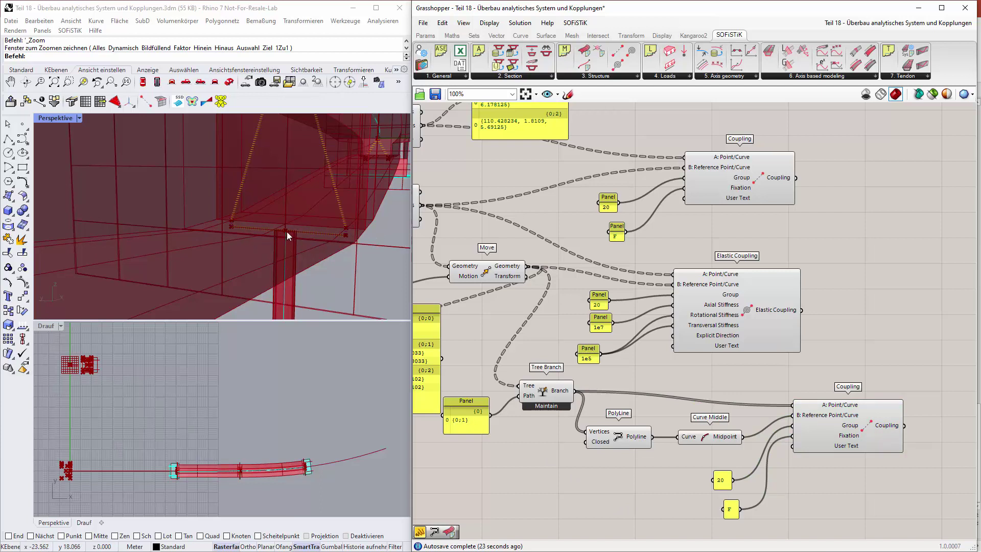
scroll(299, 269, "down", 5)
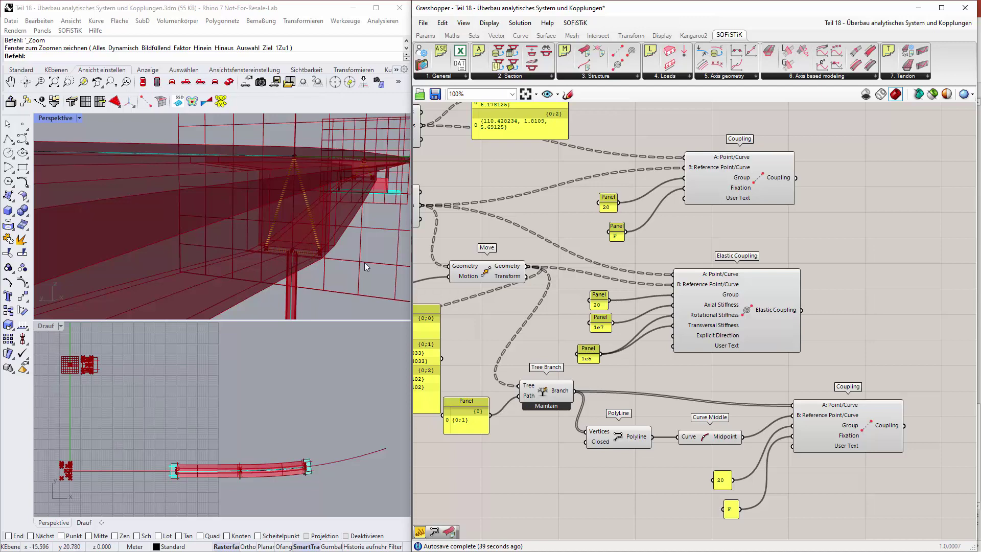
Step: Add a Data parameter beside the coupling components and connect the Structural Line output to it
scroll(864, 283, "down", 4)
scroll(864, 284, "down", 1)
right_click_drag(864, 283, 710, 297)
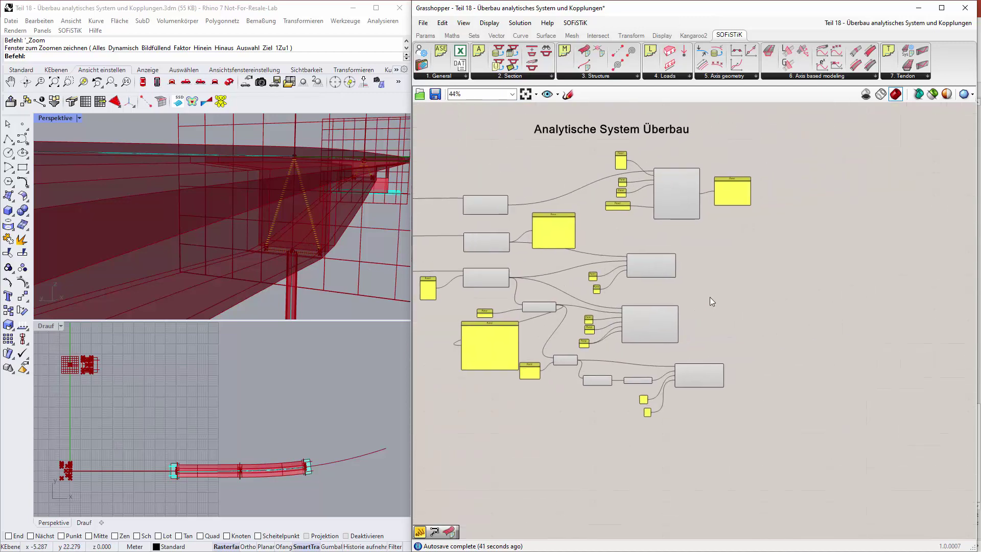
scroll(717, 287, "up", 3)
scroll(716, 286, "down", 2)
right_click_drag(791, 289, 769, 309)
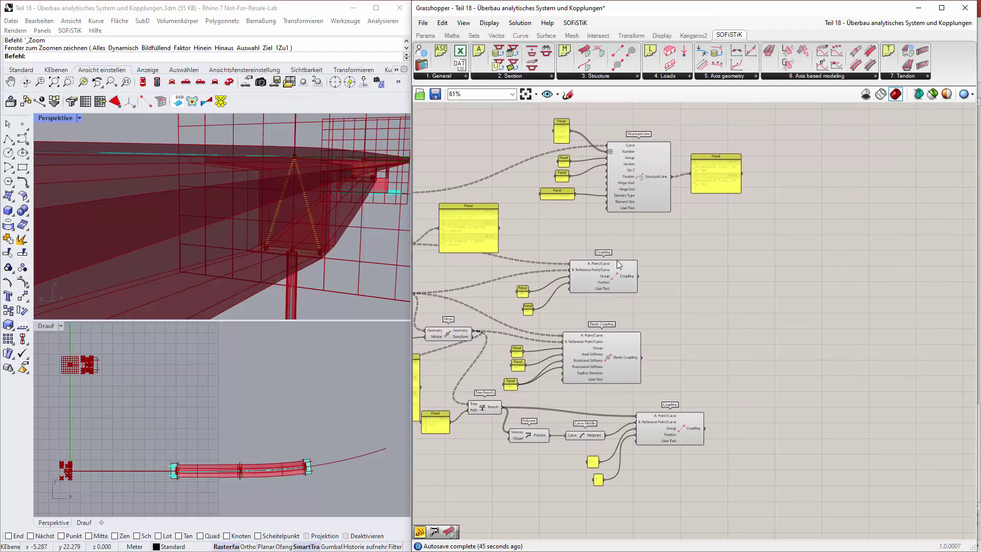
mouse_move(662, 183)
double_click(764, 297)
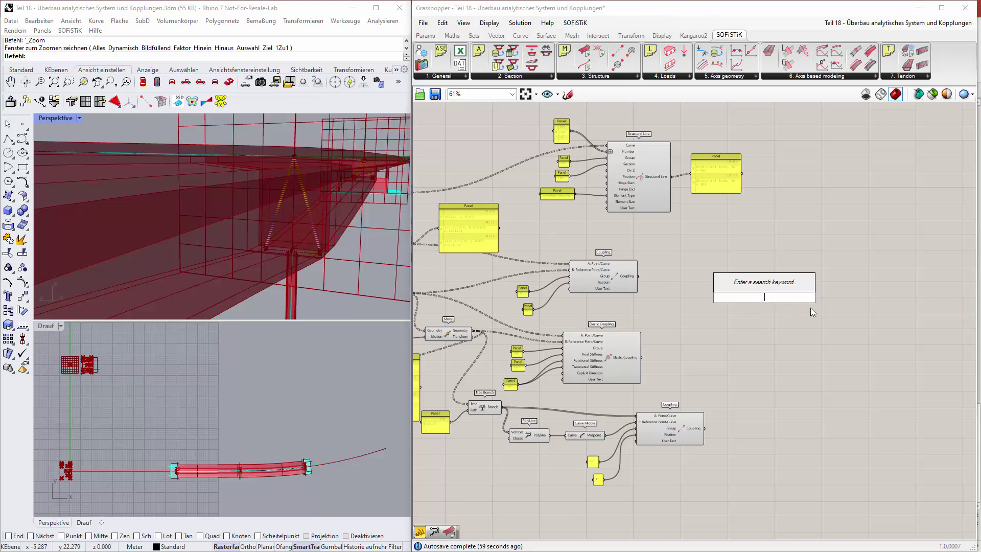
type("Date")
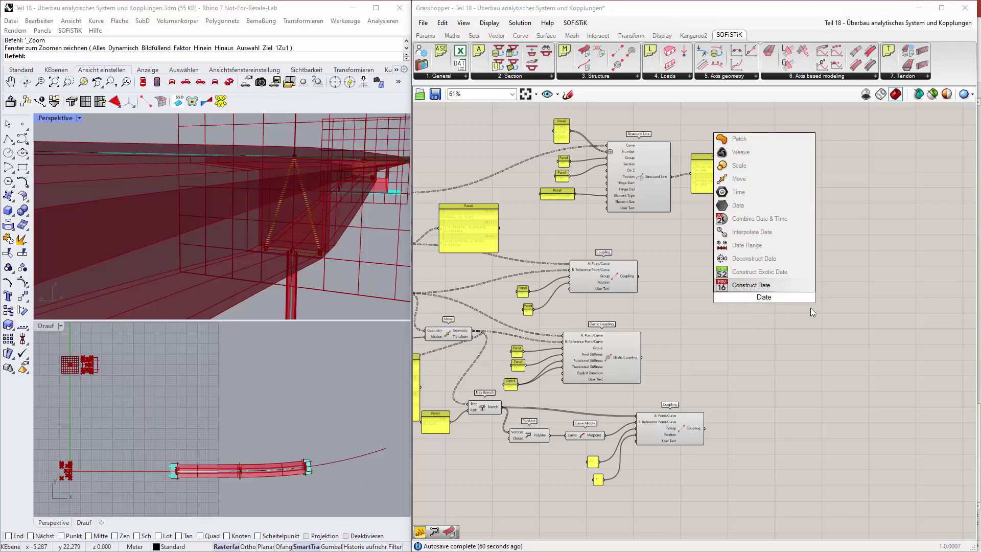
key("BackSpace")
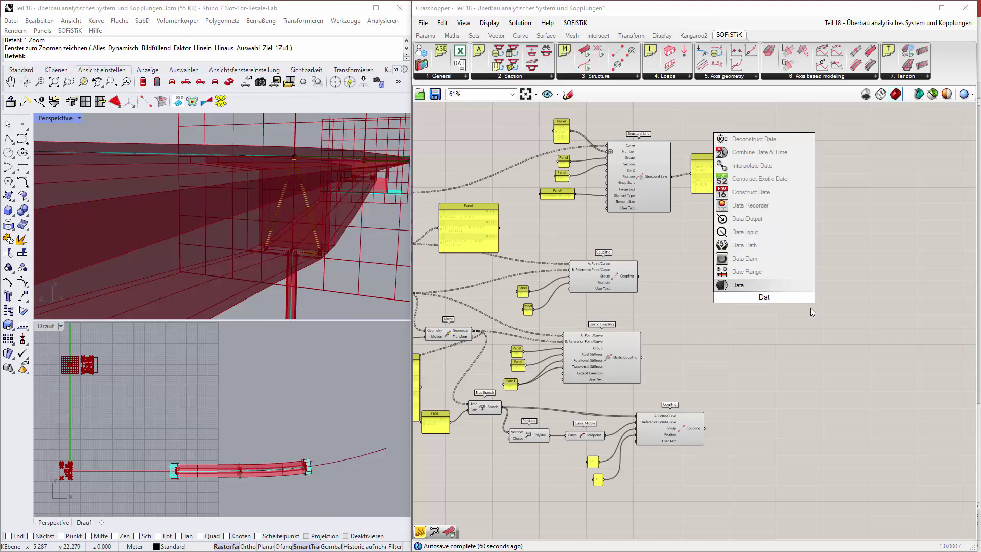
left_click(752, 289)
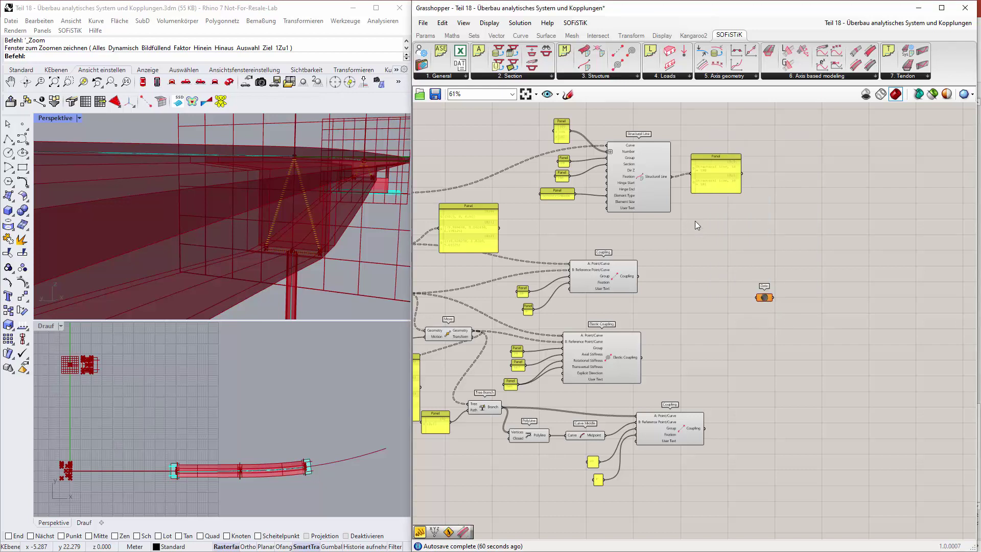
left_click_drag(672, 178, 756, 297)
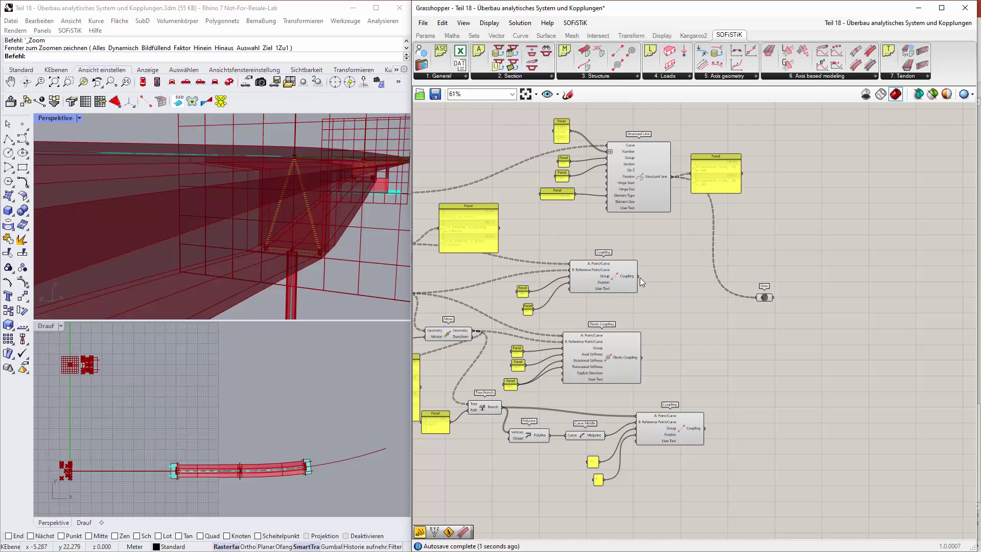
left_click_drag(639, 277, 756, 297)
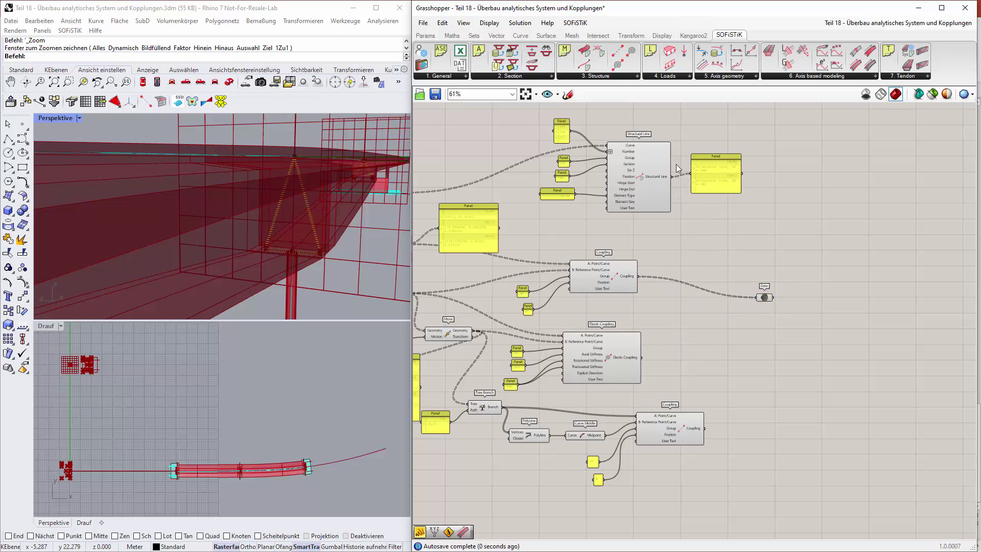
left_click_drag(672, 177, 753, 301, "shift")
key("ctrl+z")
key("ctrl+z")
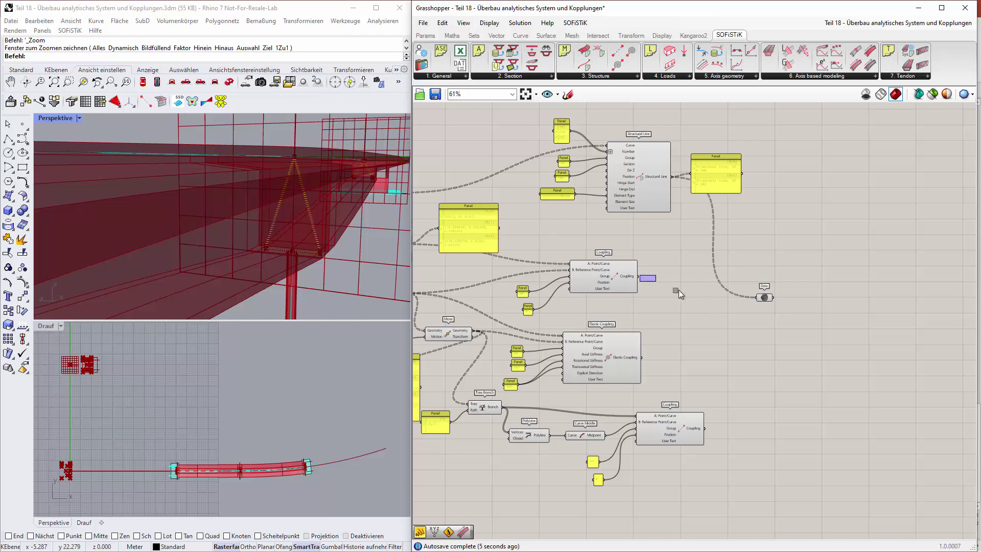
Step: Add the outputs of both Couplings and the Elastic Coupling to the Data parameter alongside the Structural Line
left_click_drag(639, 277, 762, 300, "shift")
left_click_drag(642, 356, 758, 298, "shift")
left_click_drag(704, 429, 777, 302, "shift")
left_click(766, 301)
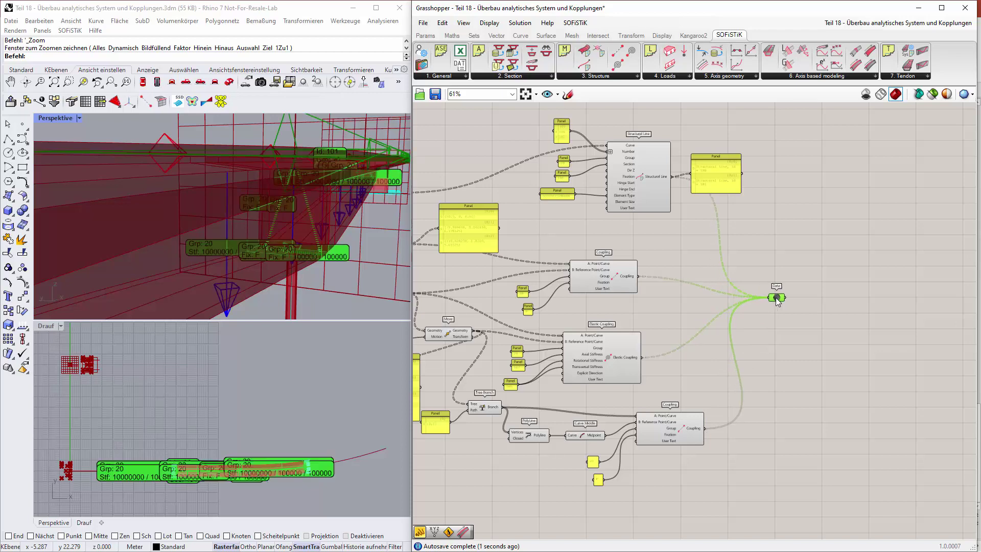
left_click(794, 334)
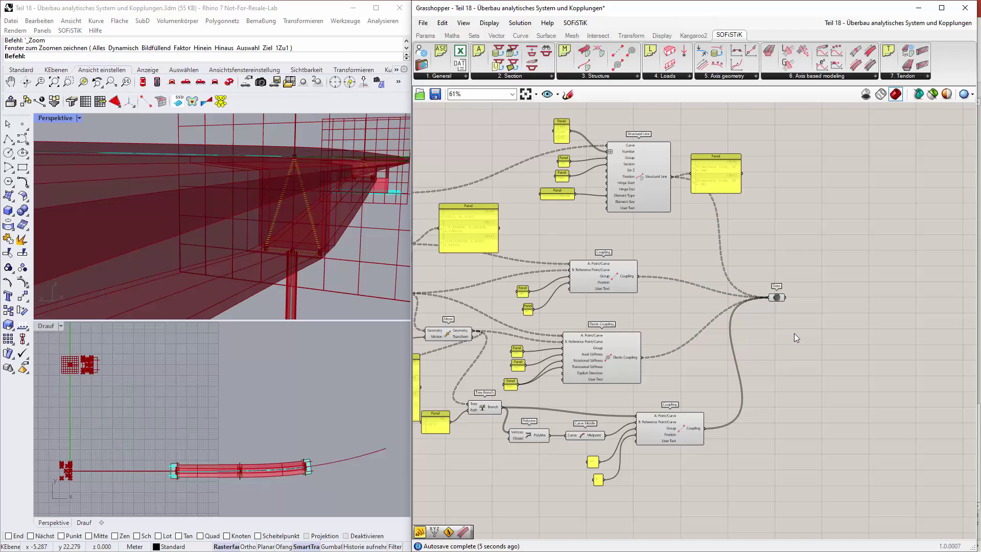
Step: Group all components under the "Analytische System Überbau" heading, including the Data parameter
scroll(795, 337, "down", 2)
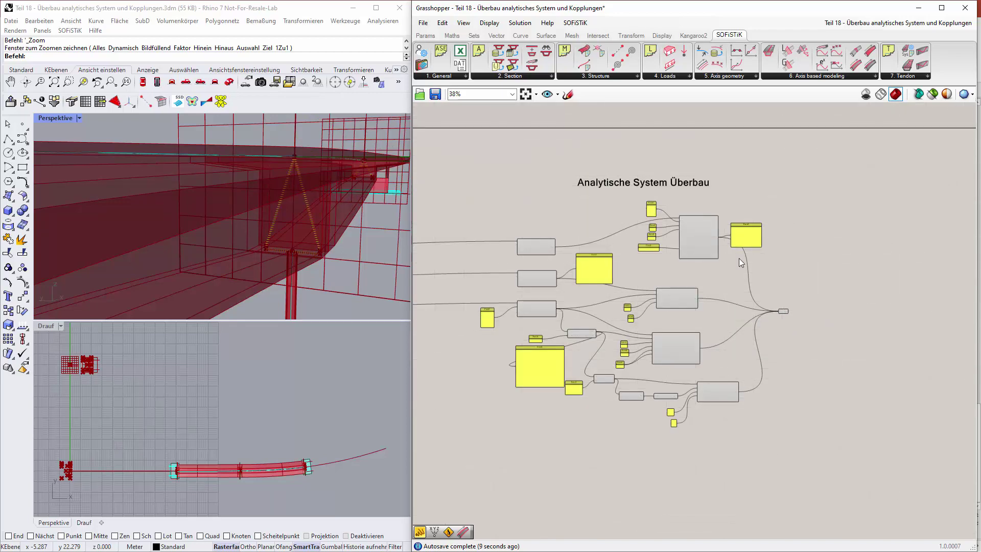
left_click_drag(443, 155, 817, 437)
right_click(779, 418)
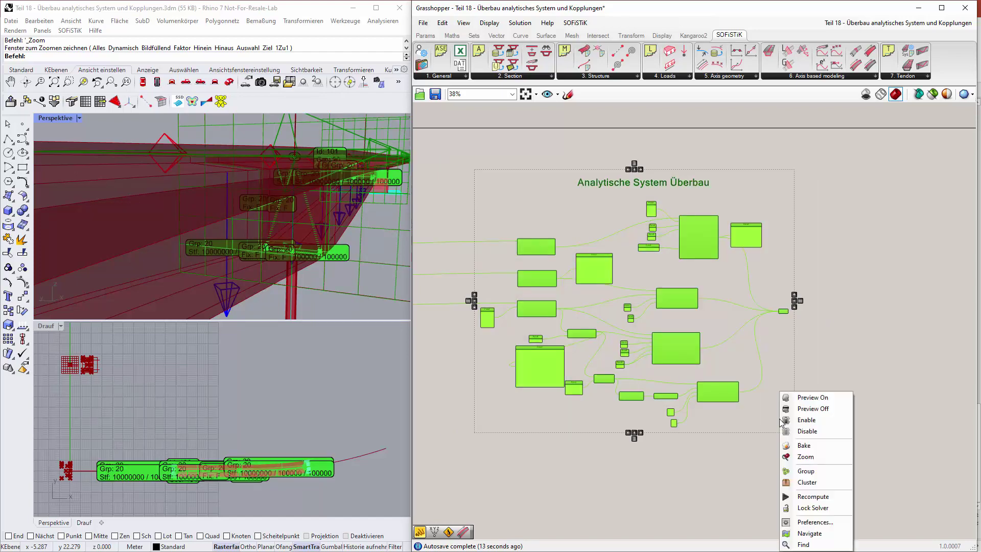
left_click(805, 471)
scroll(746, 438, "down", 2)
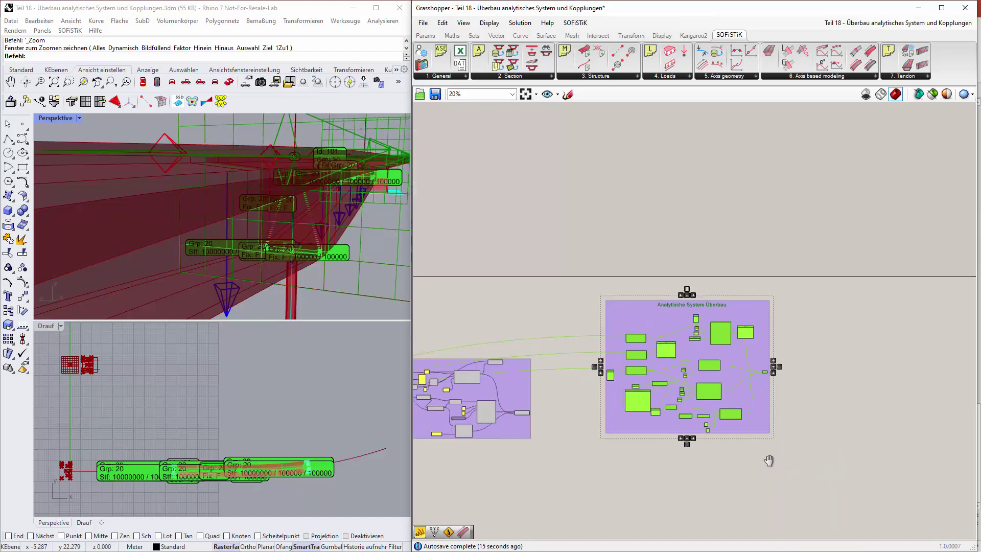
right_click_drag(769, 460, 757, 349)
scroll(746, 392, "down", 1)
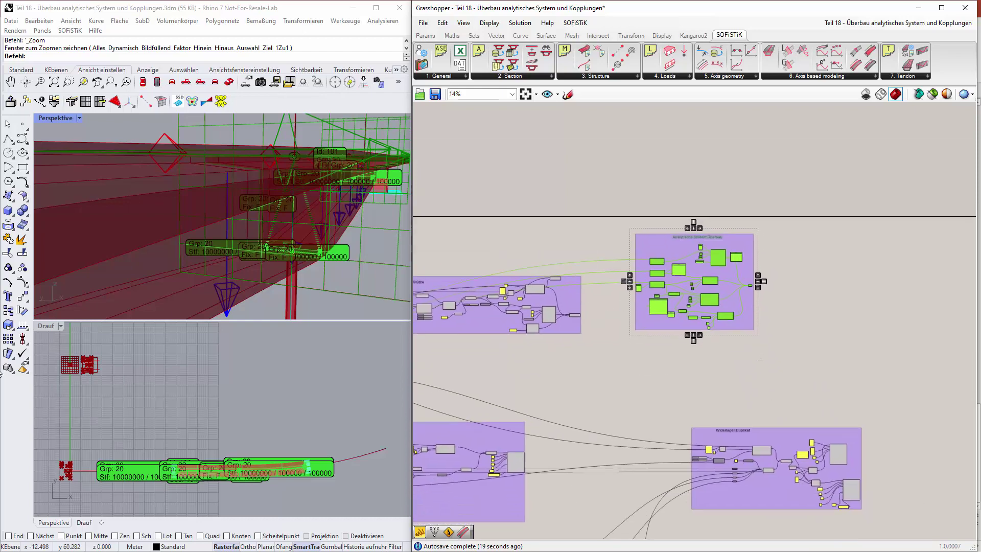